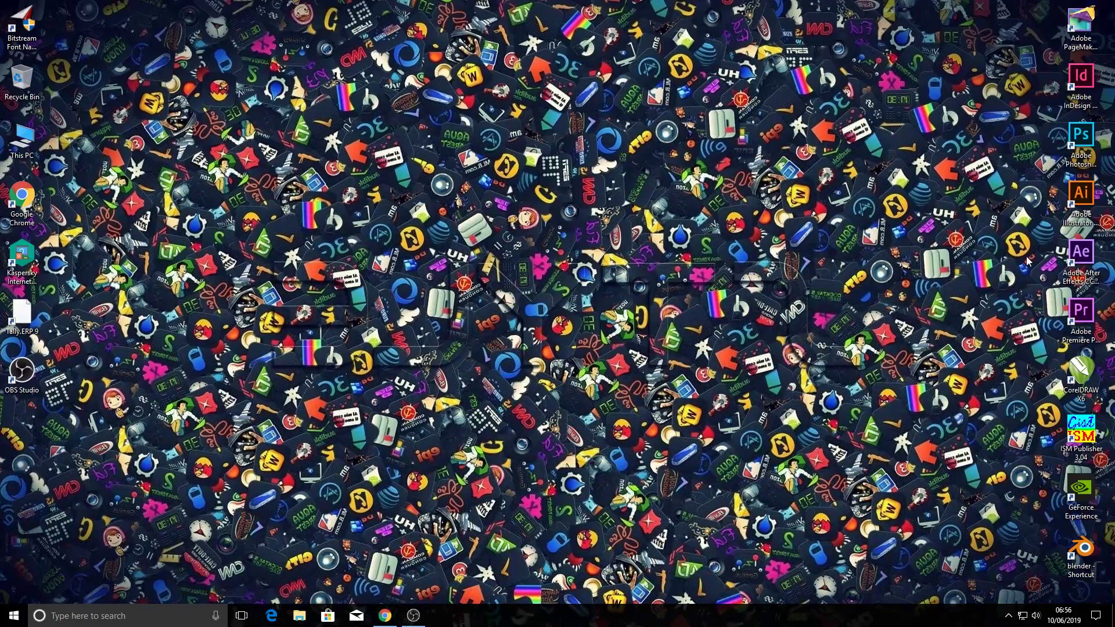
# - Launch After Effects and start a 1920×1080, 30 fps, 10-second composition named Pencil Logo Animation
pyautogui.doubleClick(1079, 260)
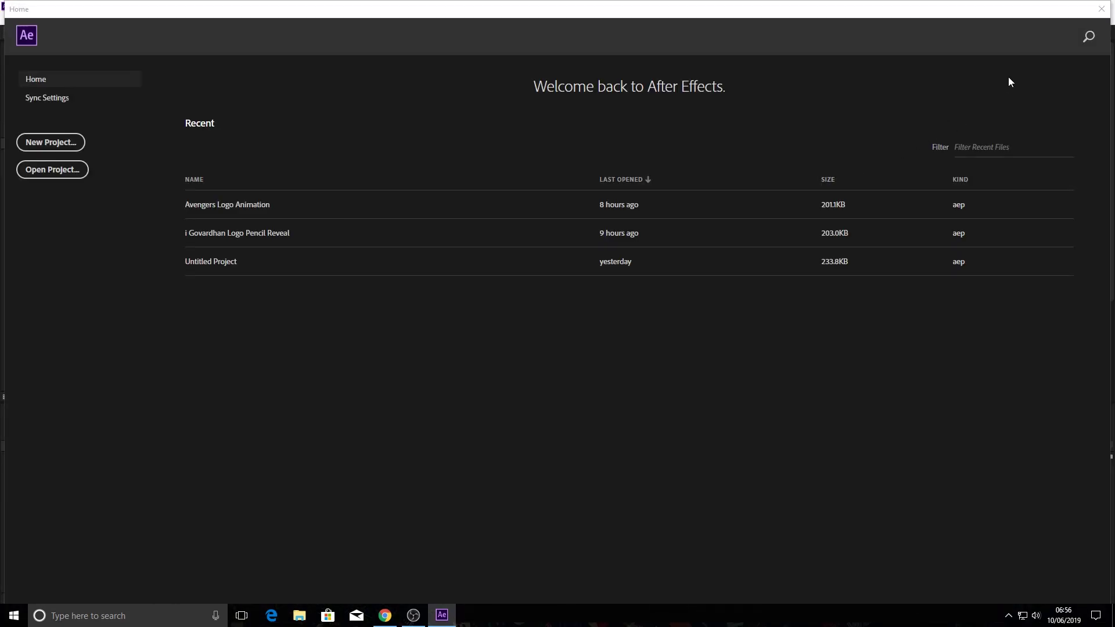
pyautogui.click(1102, 8)
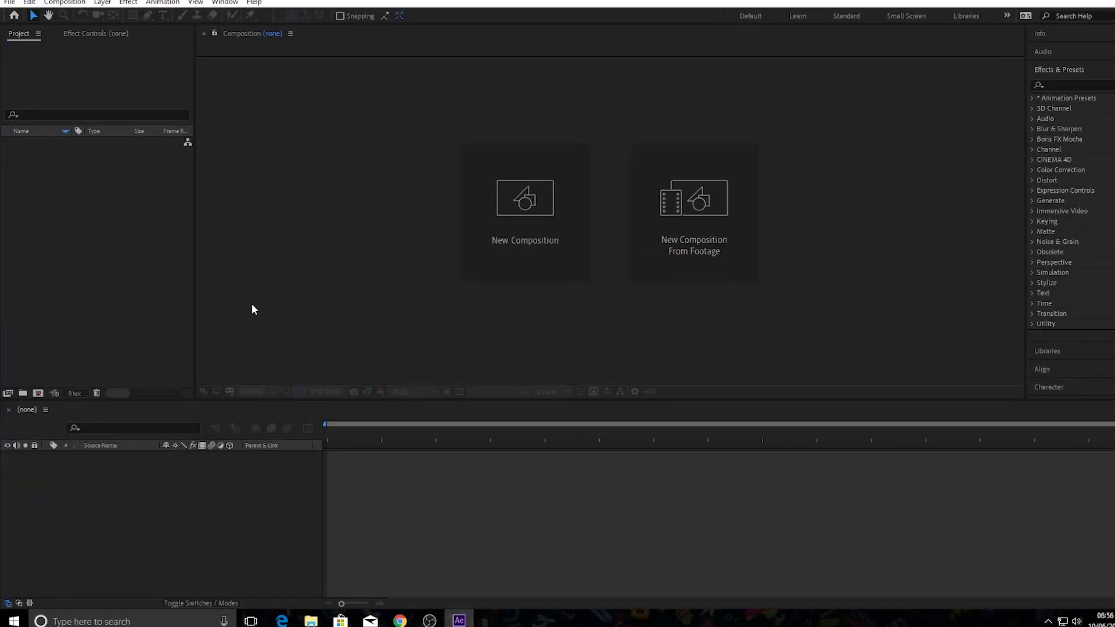
pyautogui.click(57, 351)
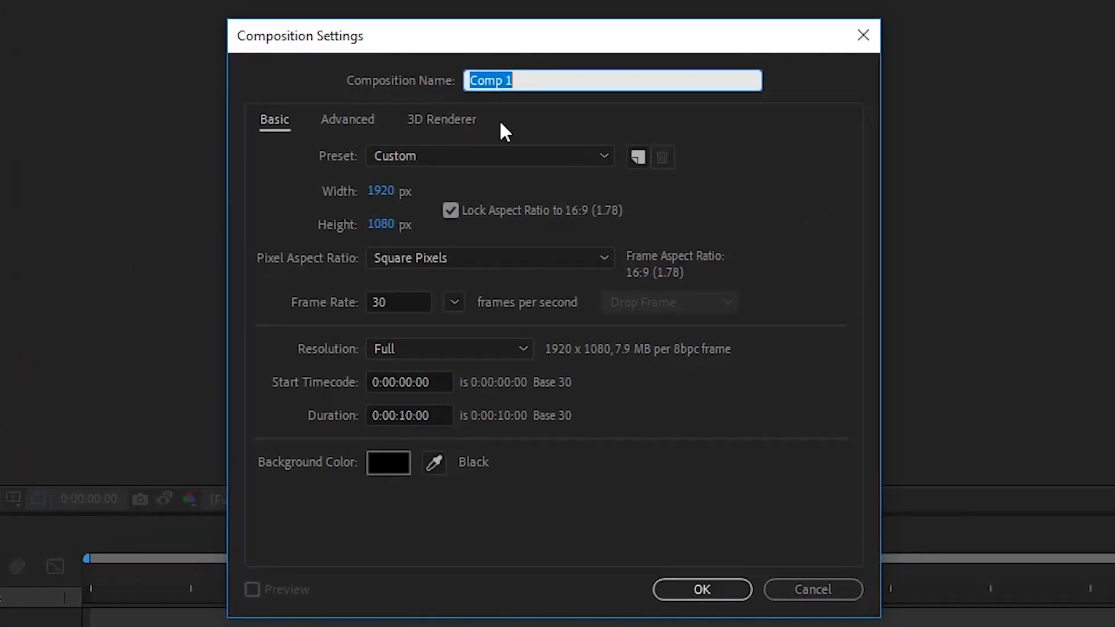
pyautogui.press('BackSpace')
pyautogui.write('Pencil Logo Animation')
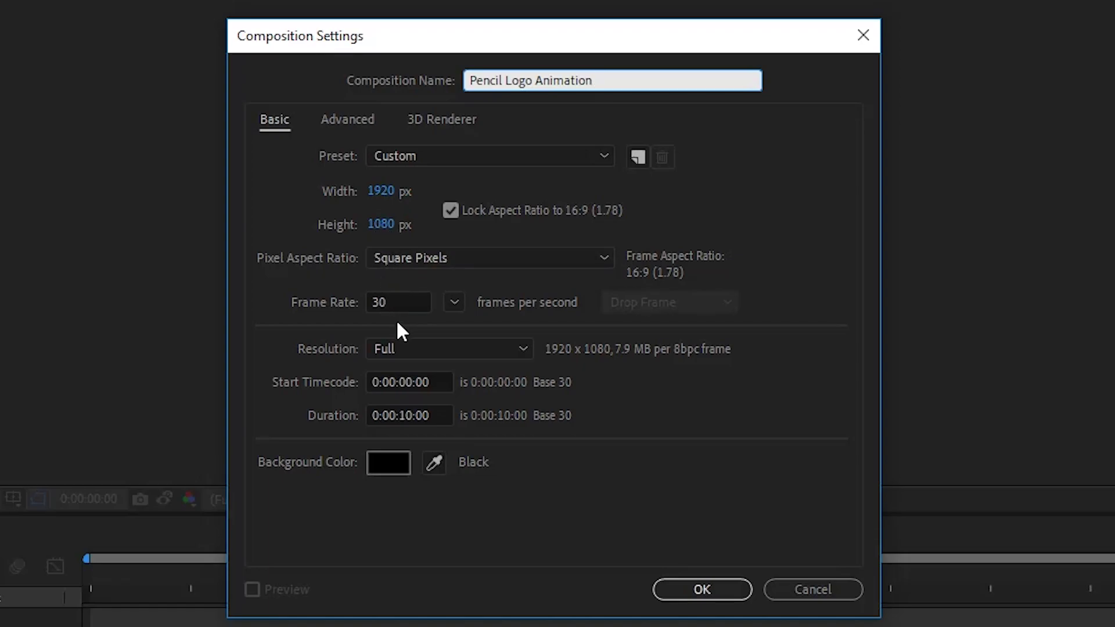
# - Confirm the new composition and import Paper Texture.jpg into the project
pyautogui.click(702, 590)
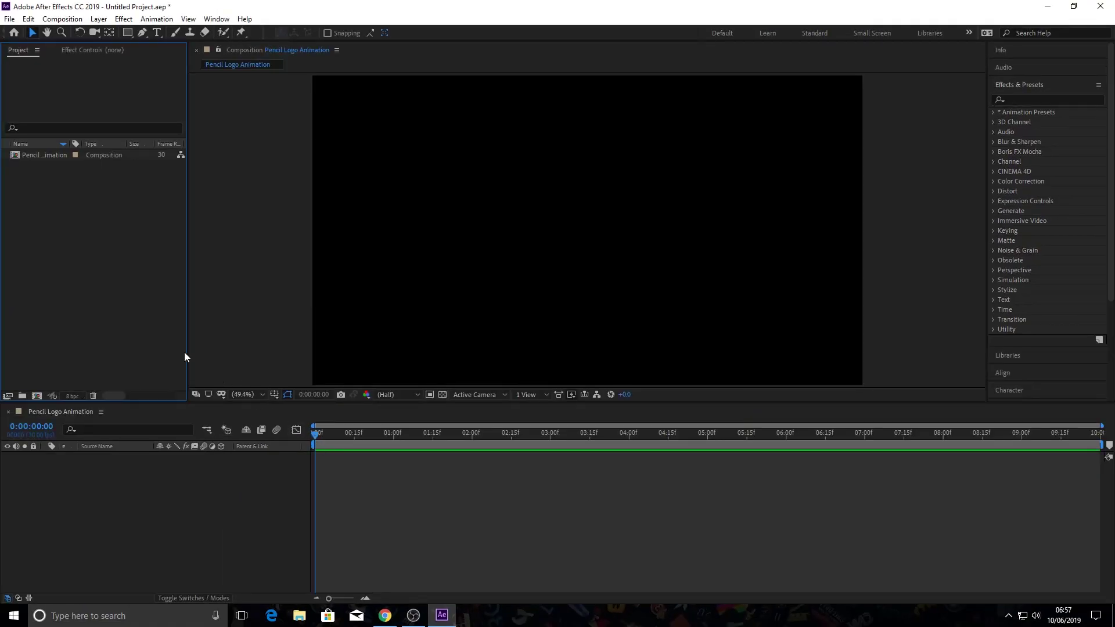
pyautogui.rightClick(97, 274)
pyautogui.moveTo(192, 336)
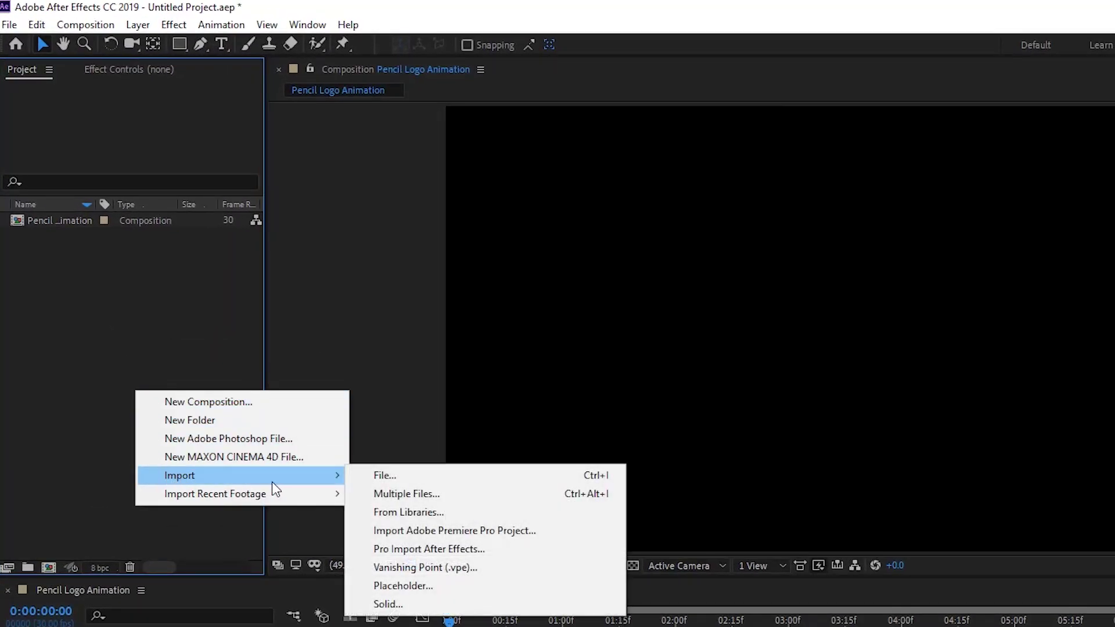
pyautogui.click(374, 476)
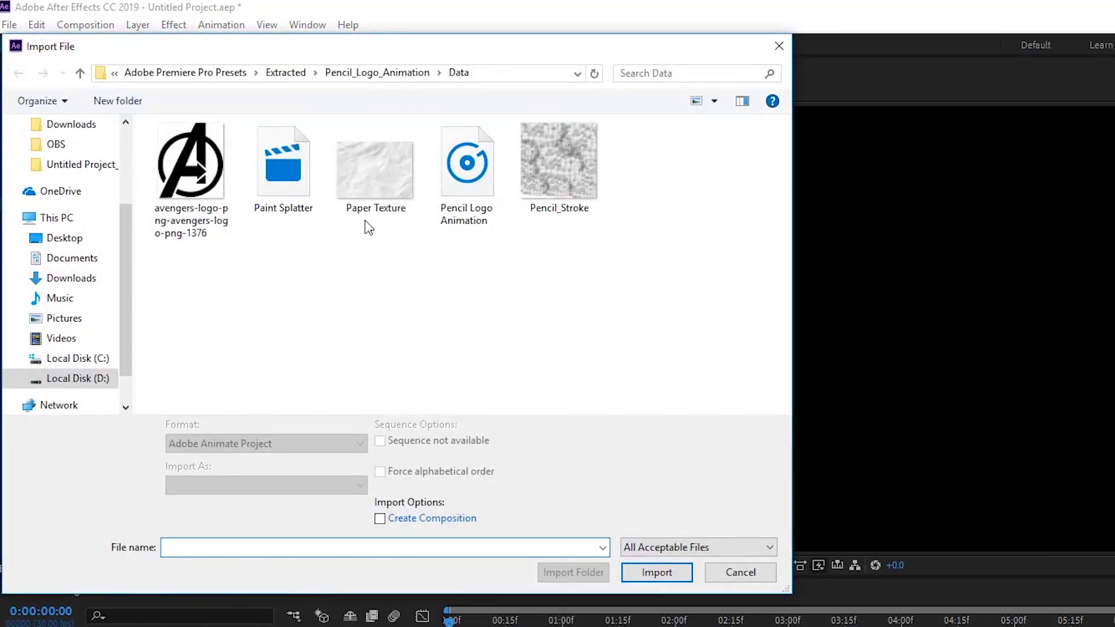
pyautogui.click(373, 206)
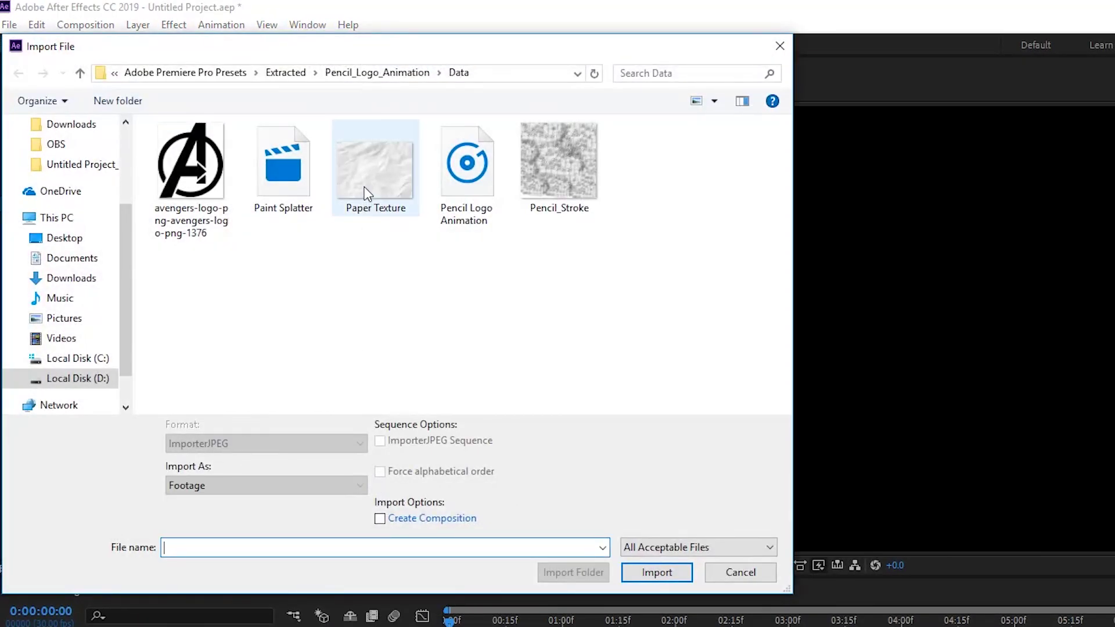
pyautogui.click(663, 572)
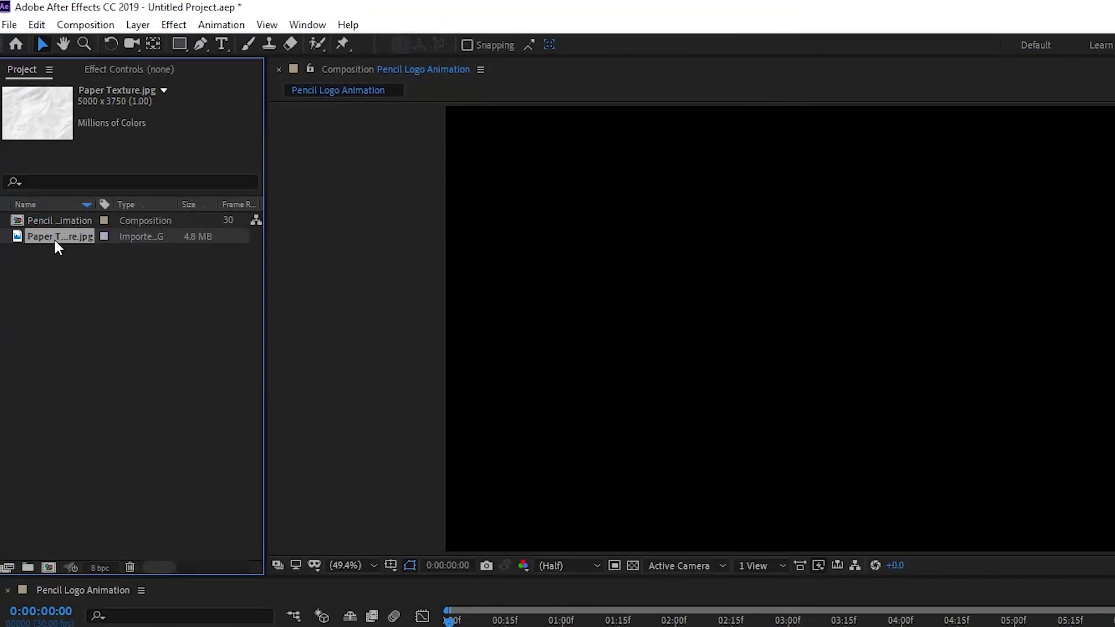
# - Add Paper Texture to the composition as a layer scaled to 60%
pyautogui.moveTo(55, 241); pyautogui.dragTo(167, 626)
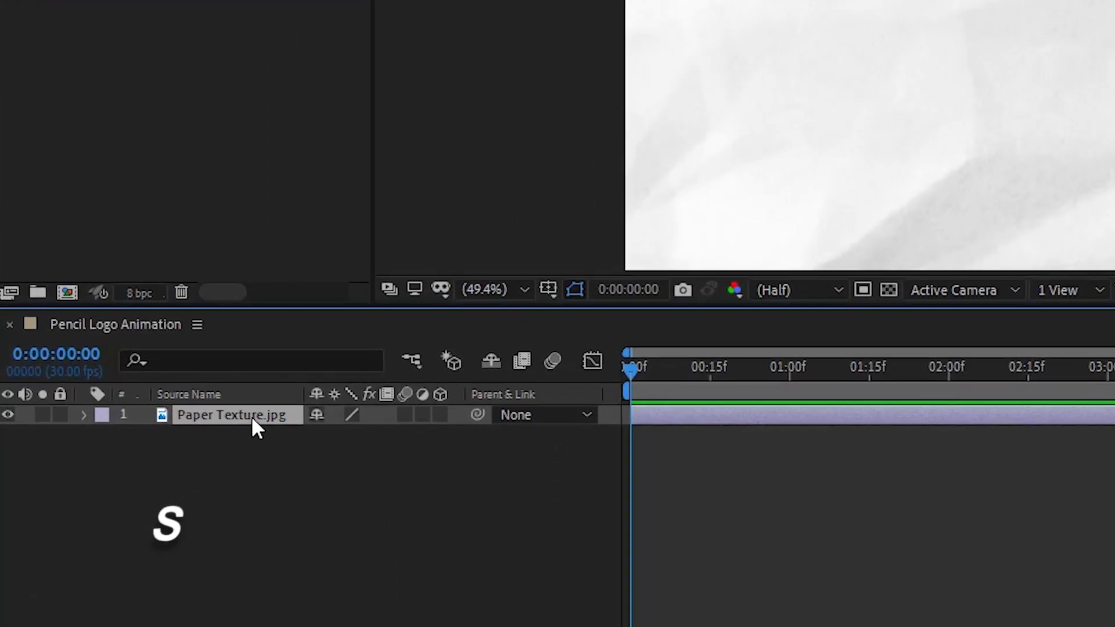
pyautogui.press('s')
pyautogui.click(395, 434)
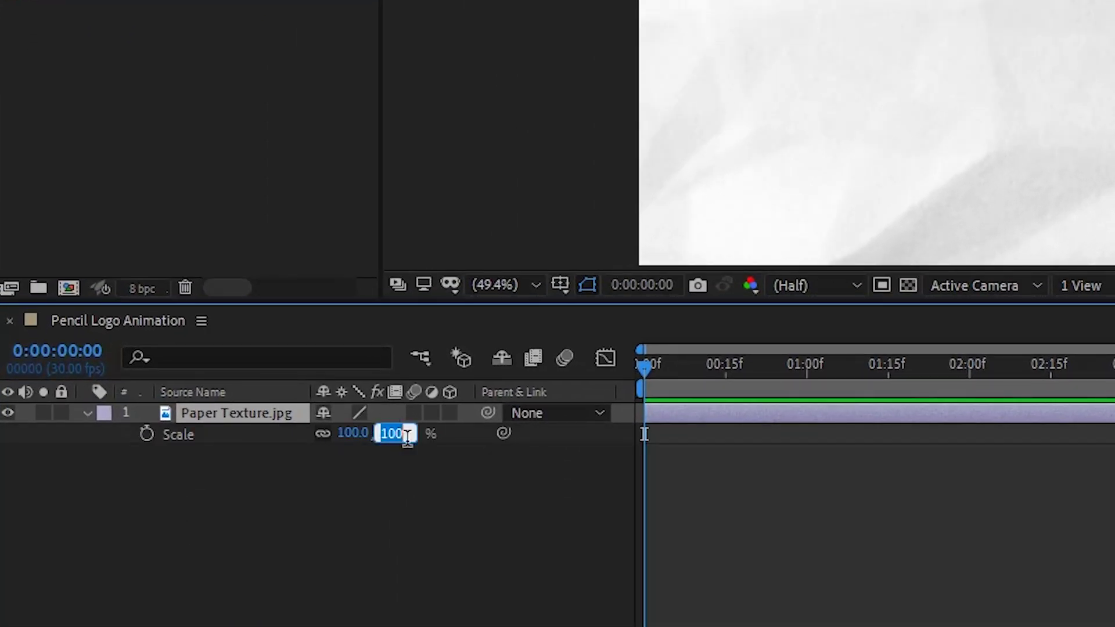
pyautogui.write('60')
pyautogui.press('Return')
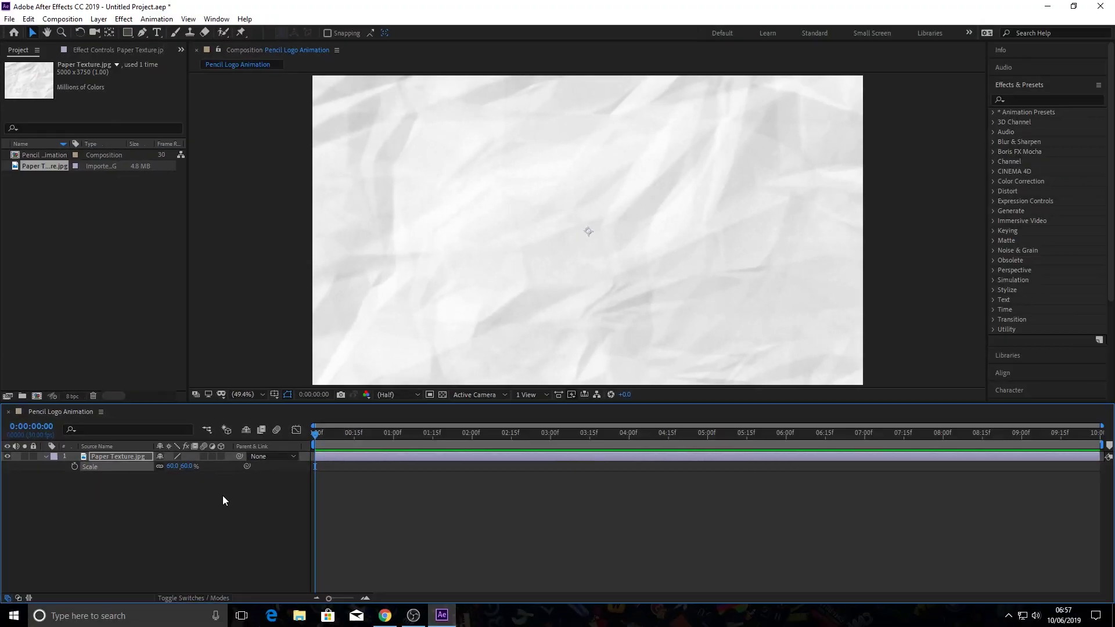
# - Import the Avengers logo PNG into the project
pyautogui.rightClick(90, 238)
pyautogui.moveTo(170, 303)
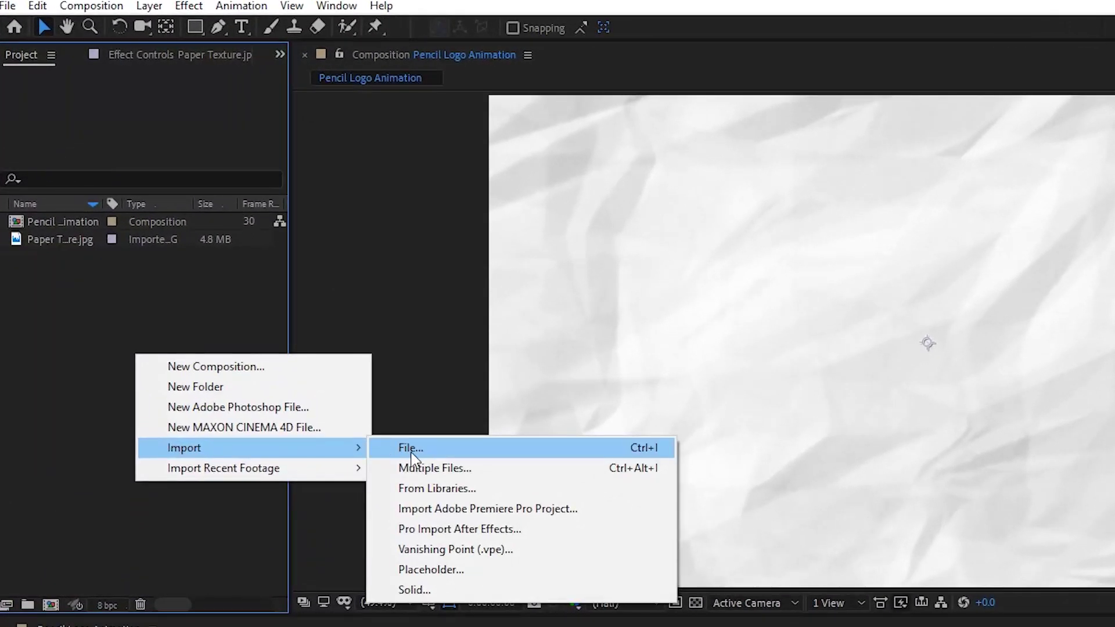
pyautogui.click(398, 428)
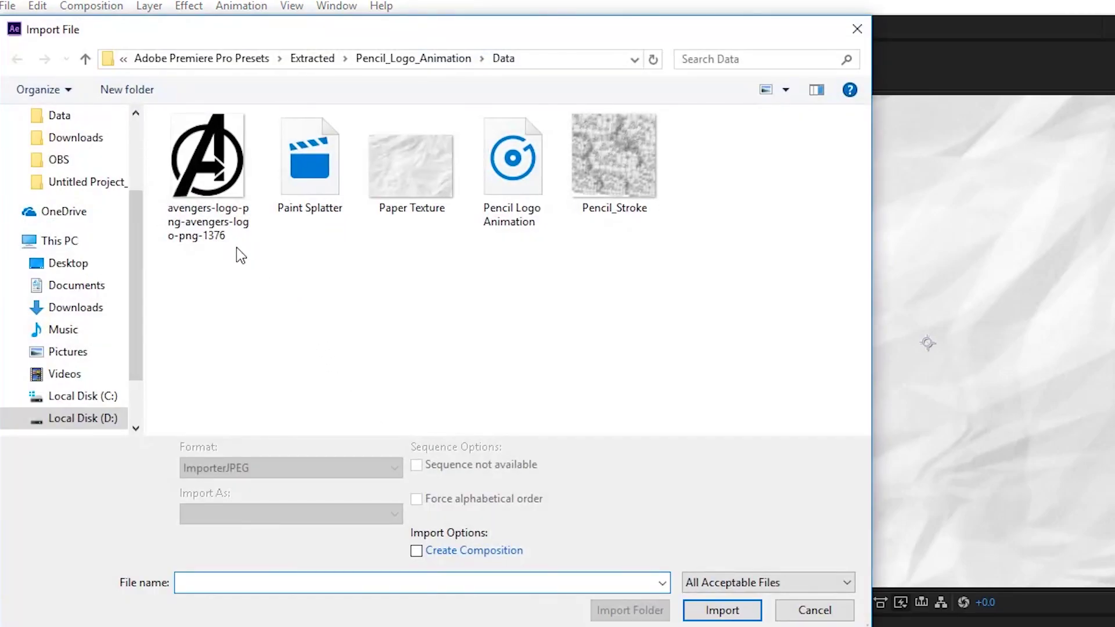
pyautogui.click(221, 233)
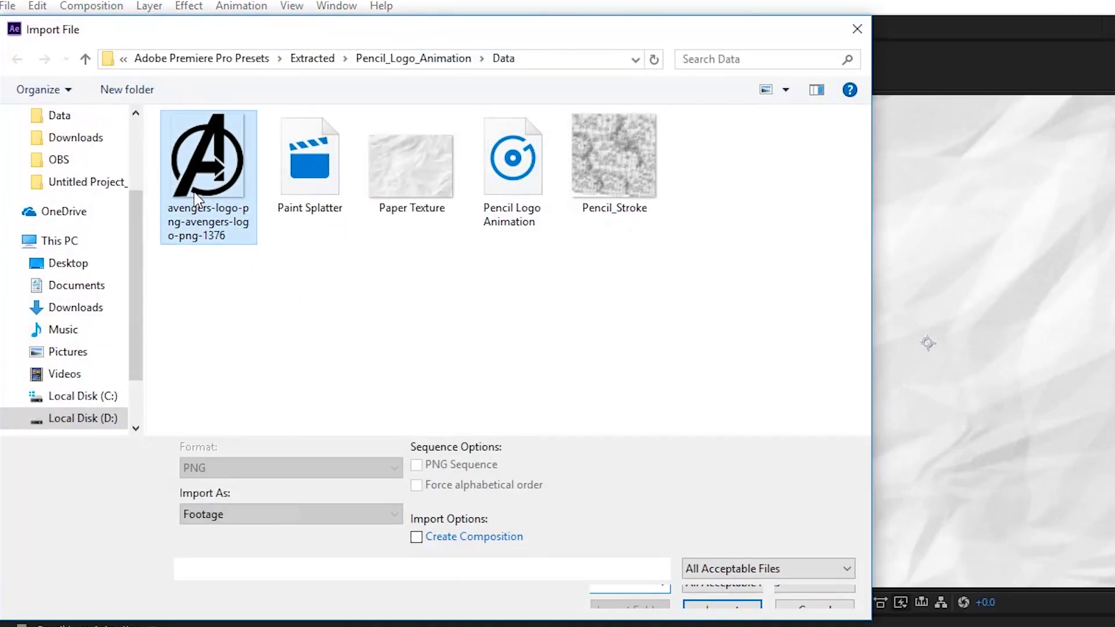
pyautogui.click(721, 608)
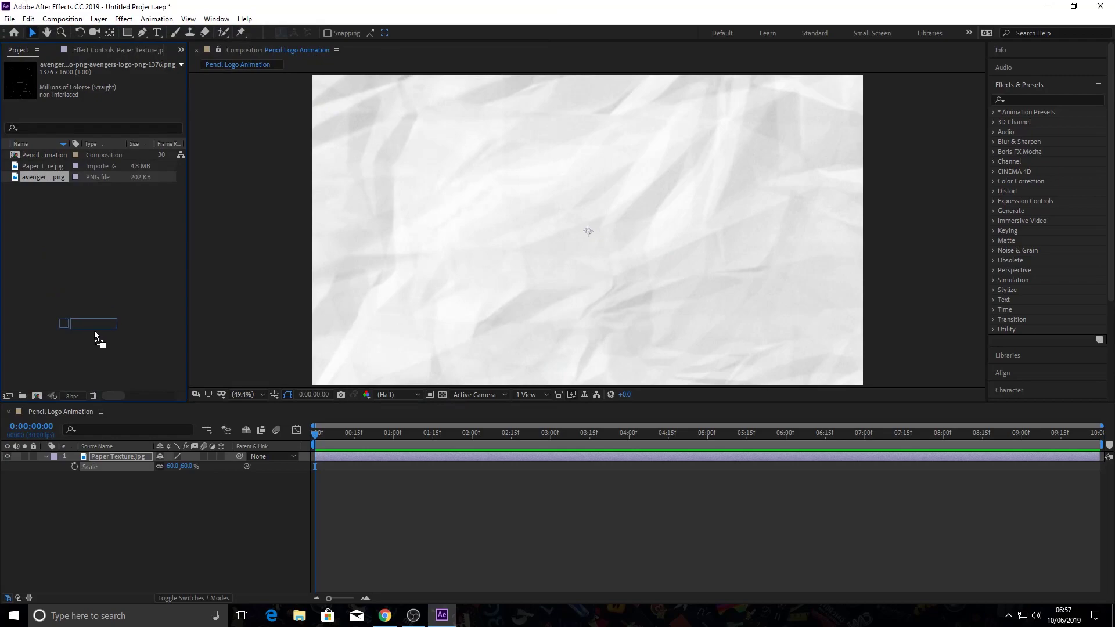
# - Place the Avengers logo above the paper layer and scale it to 42%
pyautogui.moveTo(129, 450); pyautogui.dragTo(129, 452)
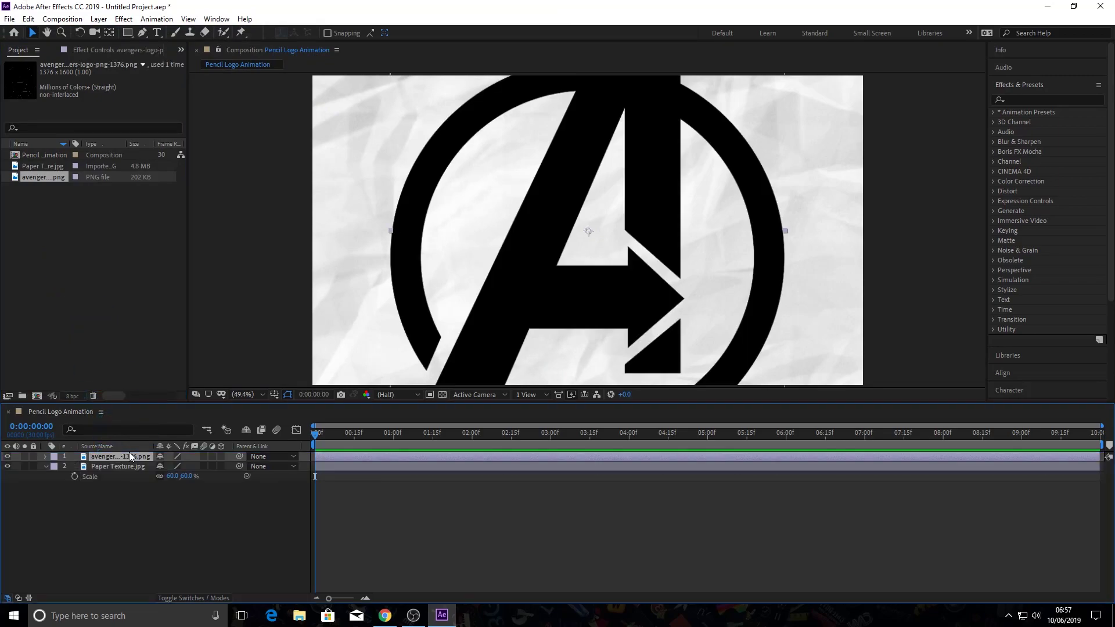
pyautogui.press('s')
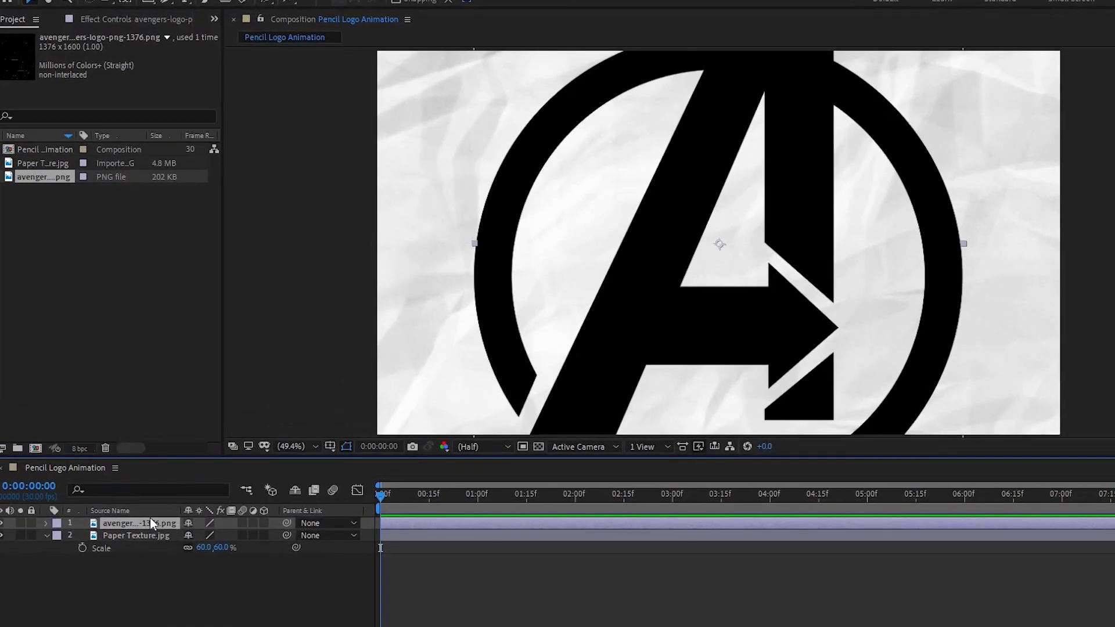
pyautogui.press('s')
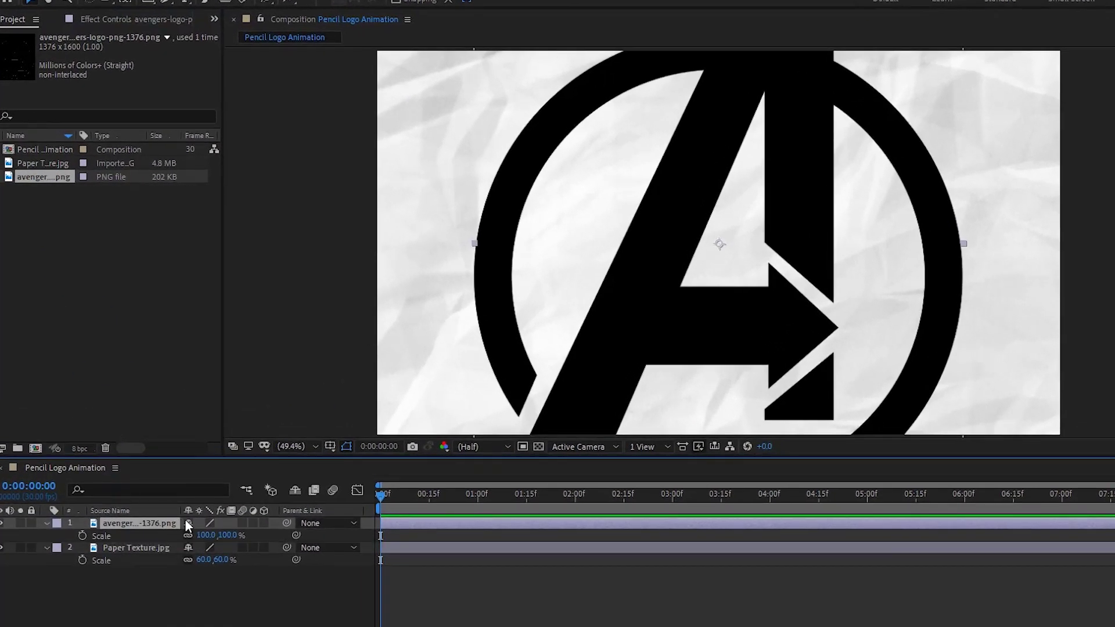
pyautogui.moveTo(207, 502); pyautogui.dragTo(208, 536)
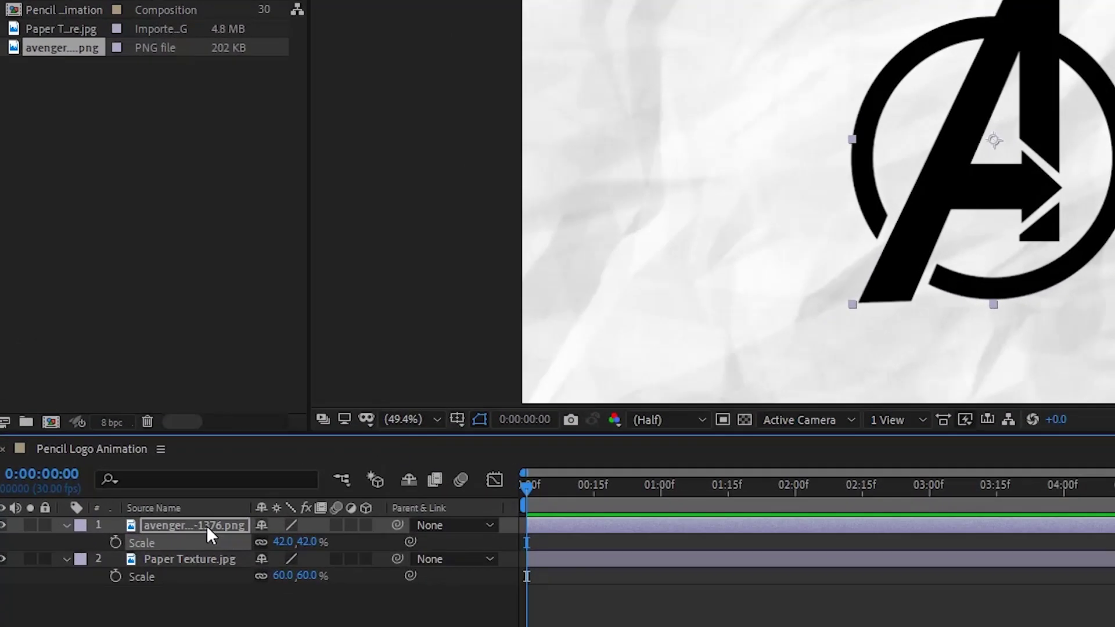
# - Pre-compose the logo layer into a composition named Logo, moving all attributes into it
pyautogui.rightClick(207, 526)
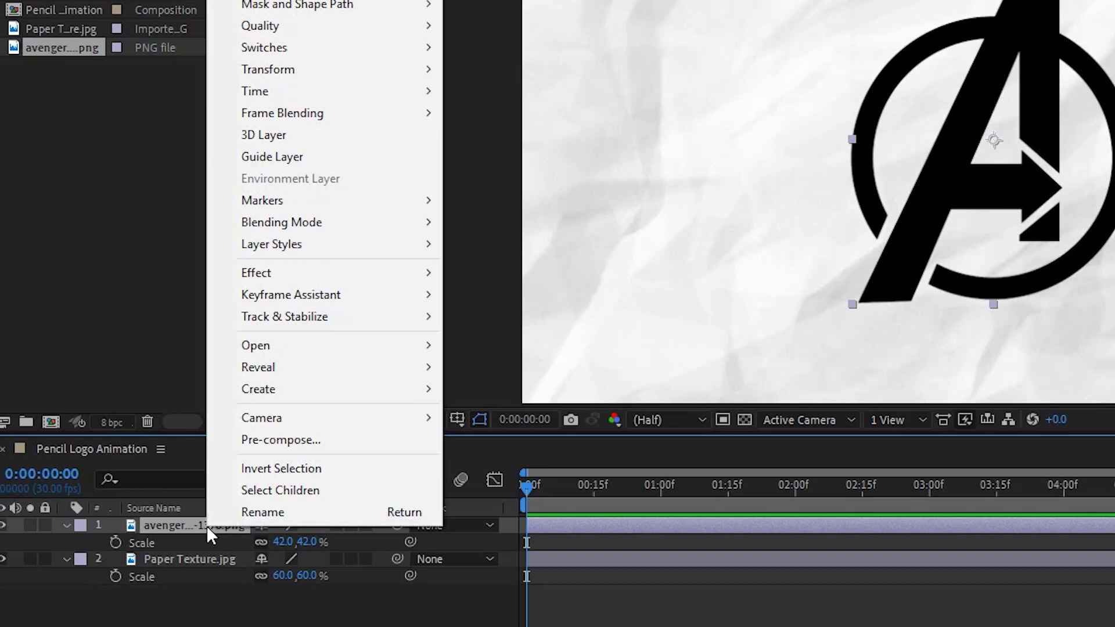
pyautogui.click(273, 441)
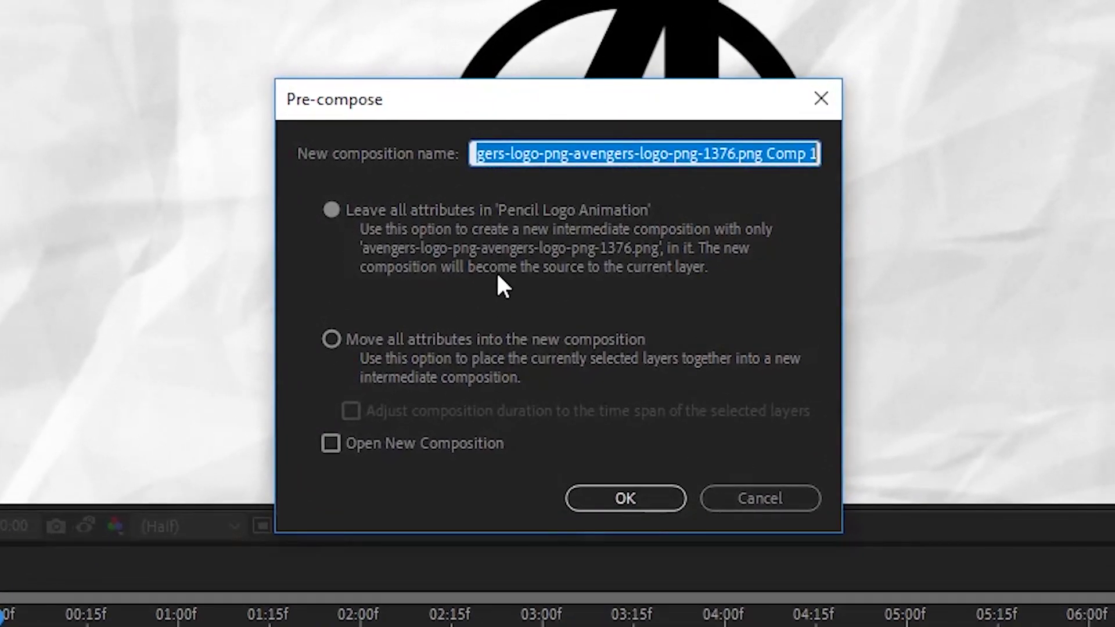
pyautogui.press('BackSpace')
pyautogui.write('Logo')
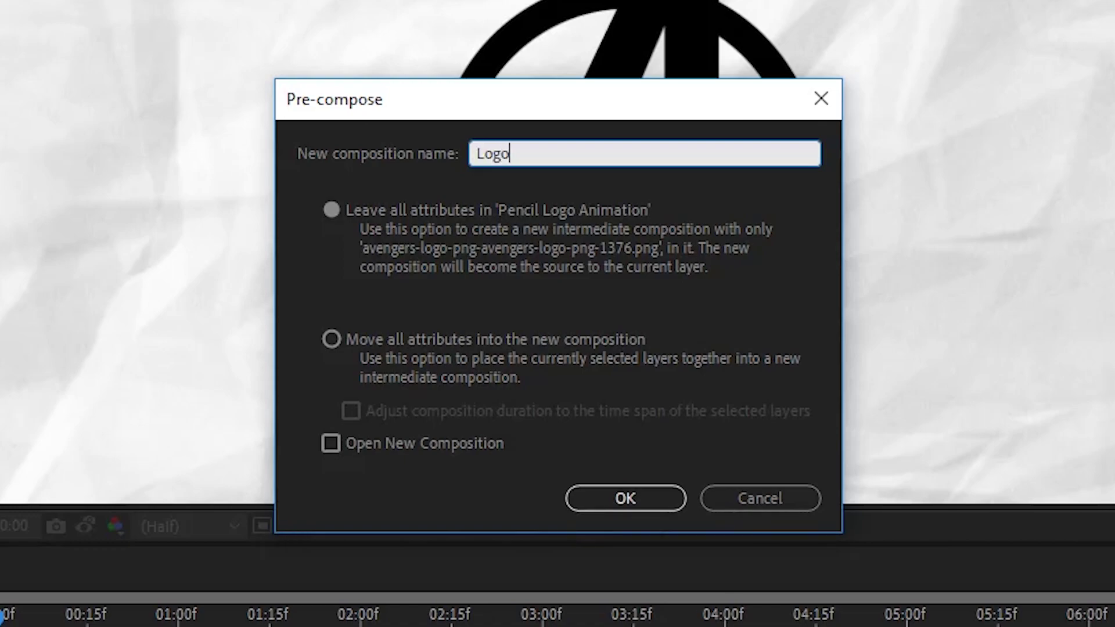
pyautogui.click(334, 339)
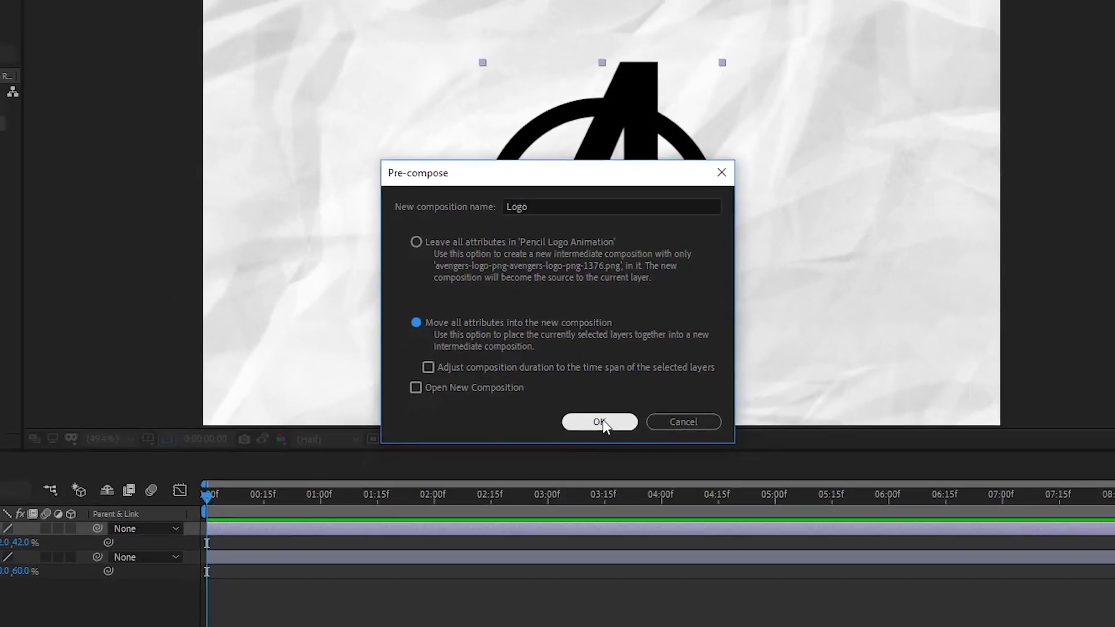
pyautogui.click(618, 481)
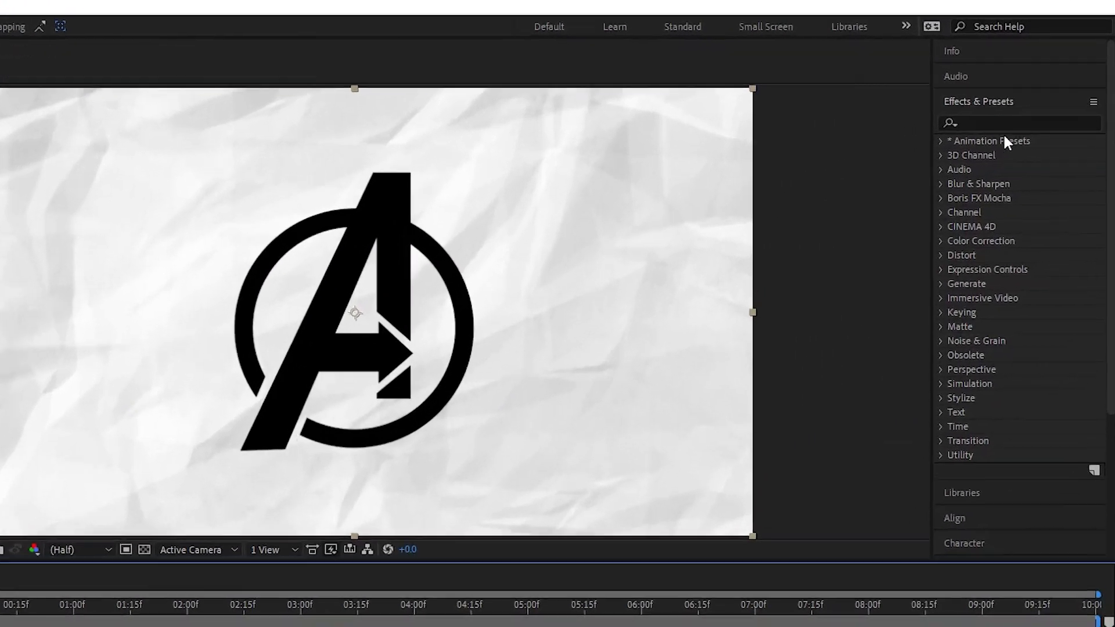
# - Apply the Vegas effect to the Logo layer with Transparent blend mode
pyautogui.click(1045, 100)
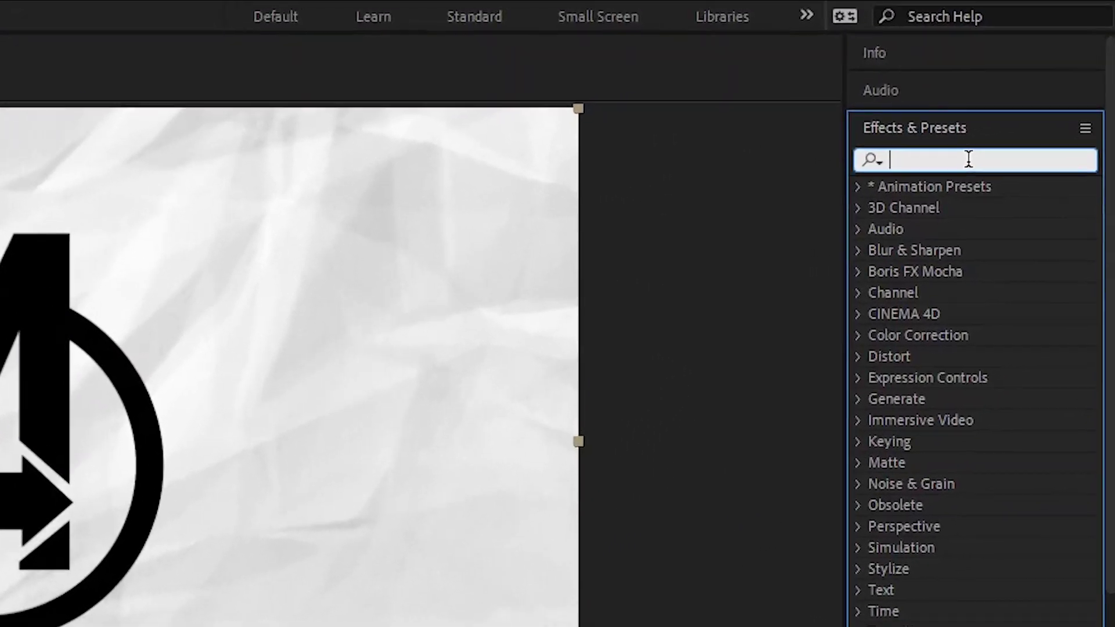
pyautogui.write('vegas')
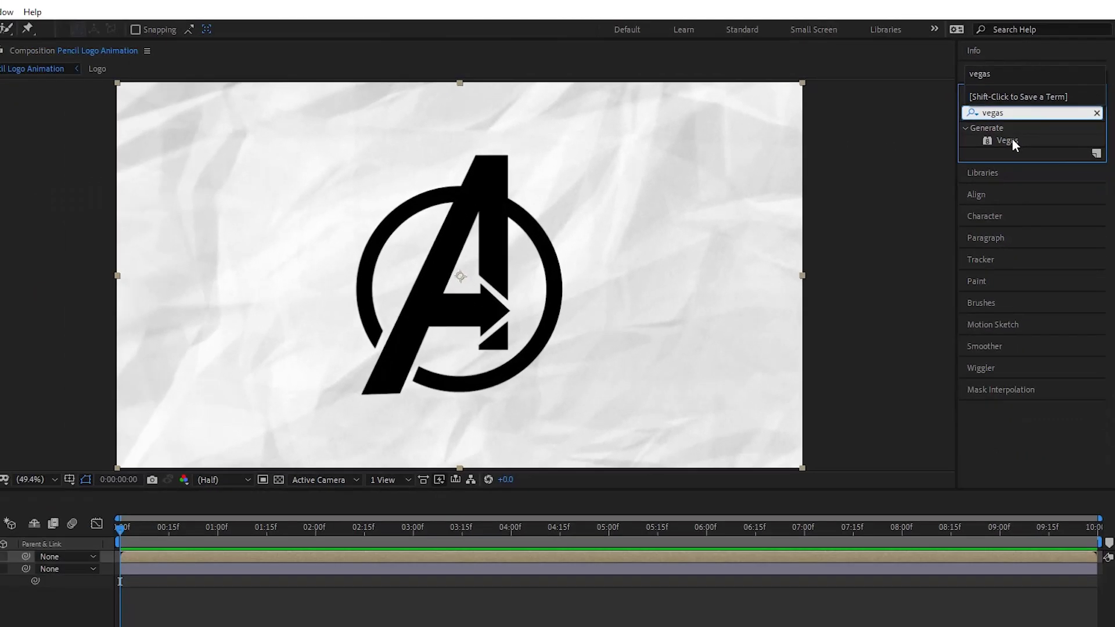
pyautogui.moveTo(911, 227); pyautogui.dragTo(0, 626)
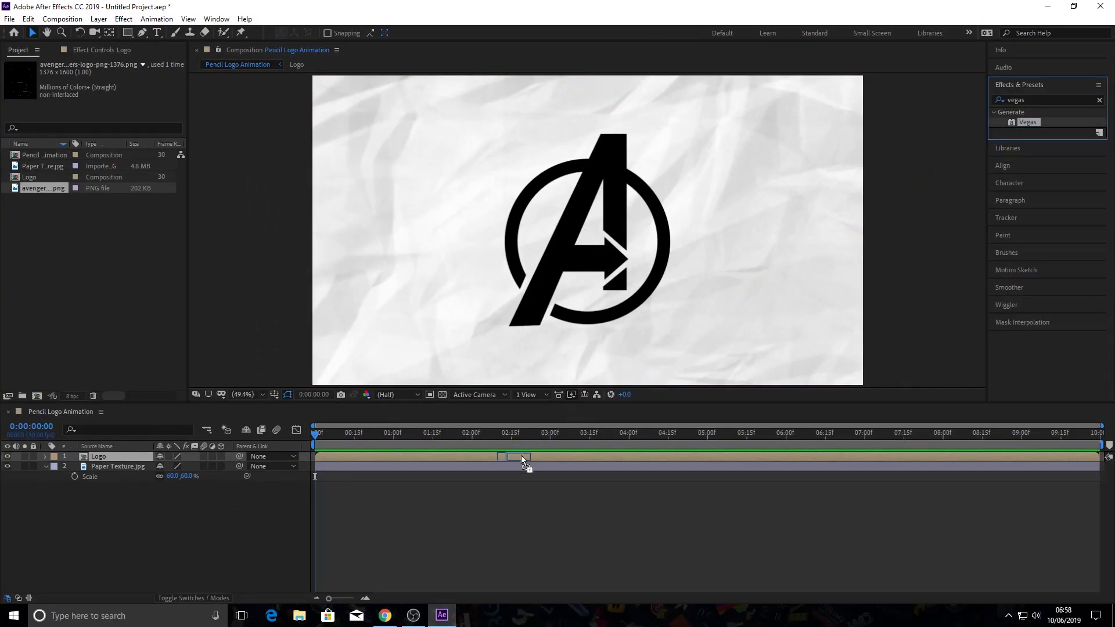
pyautogui.moveTo(520, 456); pyautogui.dragTo(520, 456)
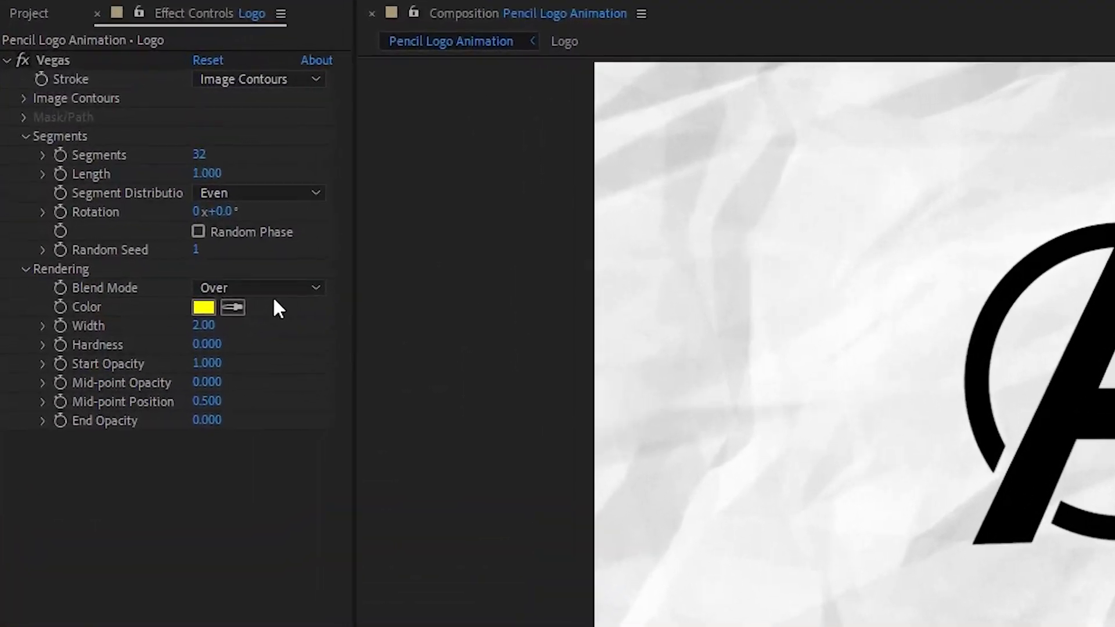
pyautogui.click(170, 215)
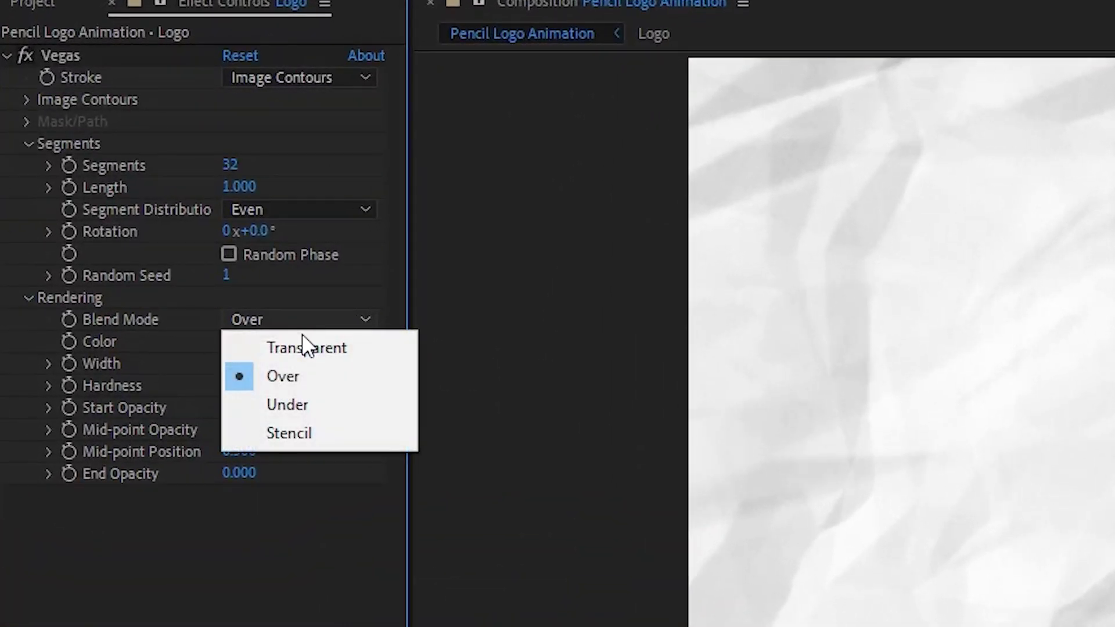
pyautogui.click(167, 229)
# - Set the Vegas stroke colour to dark grey #444444
pyautogui.click(235, 344)
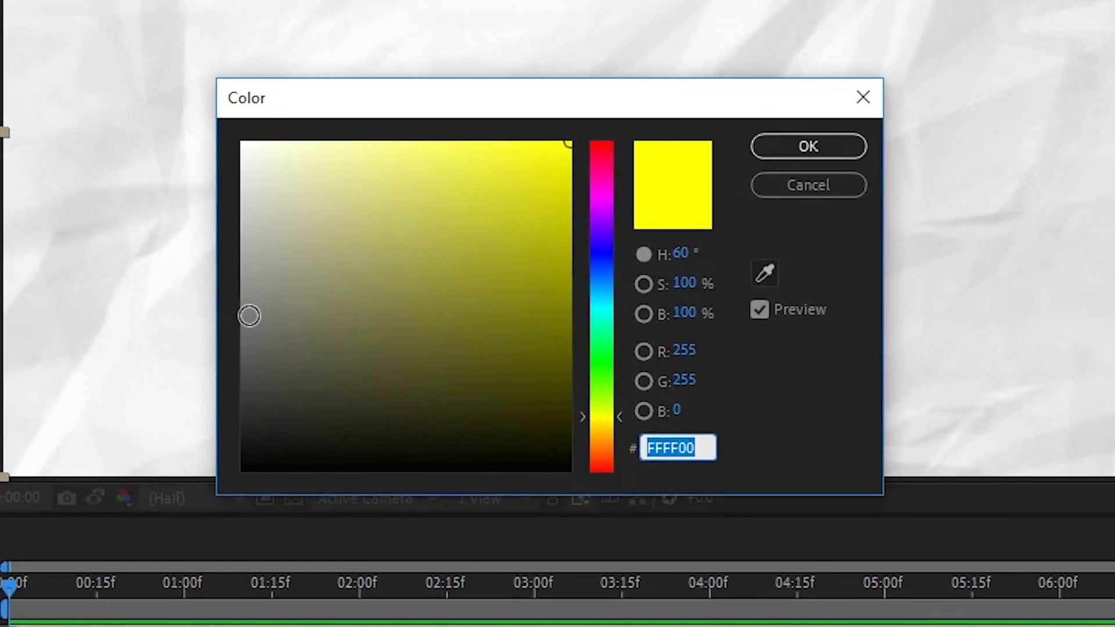
pyautogui.moveTo(249, 316)
pyautogui.mouseDown()
pyautogui.moveTo(232, 378)
pyautogui.moveTo(240, 383)
pyautogui.mouseUp()
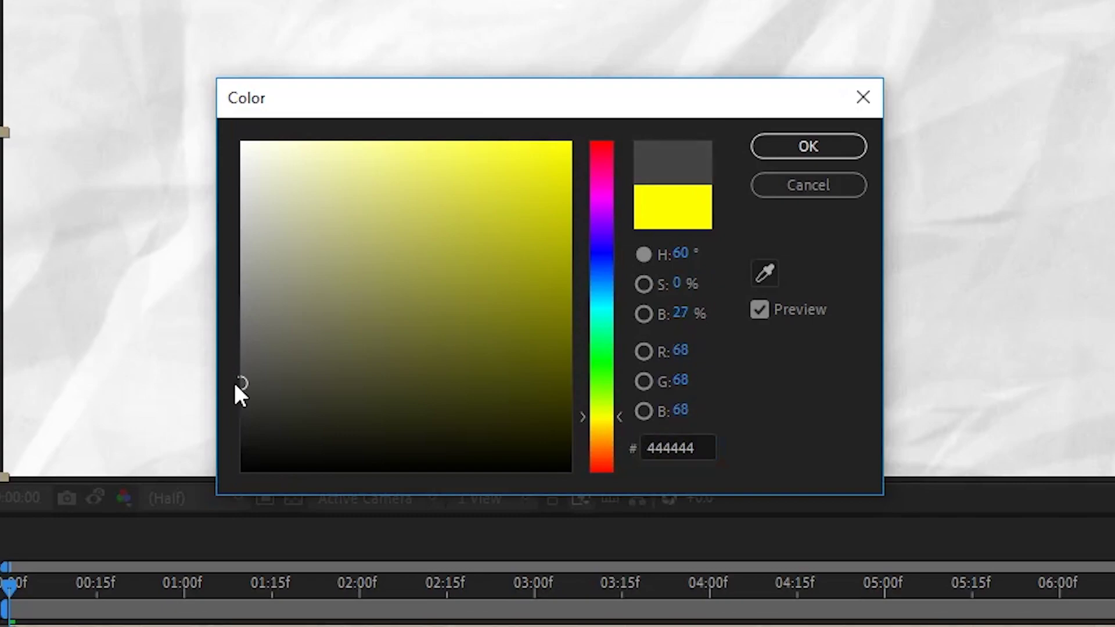
pyautogui.click(801, 146)
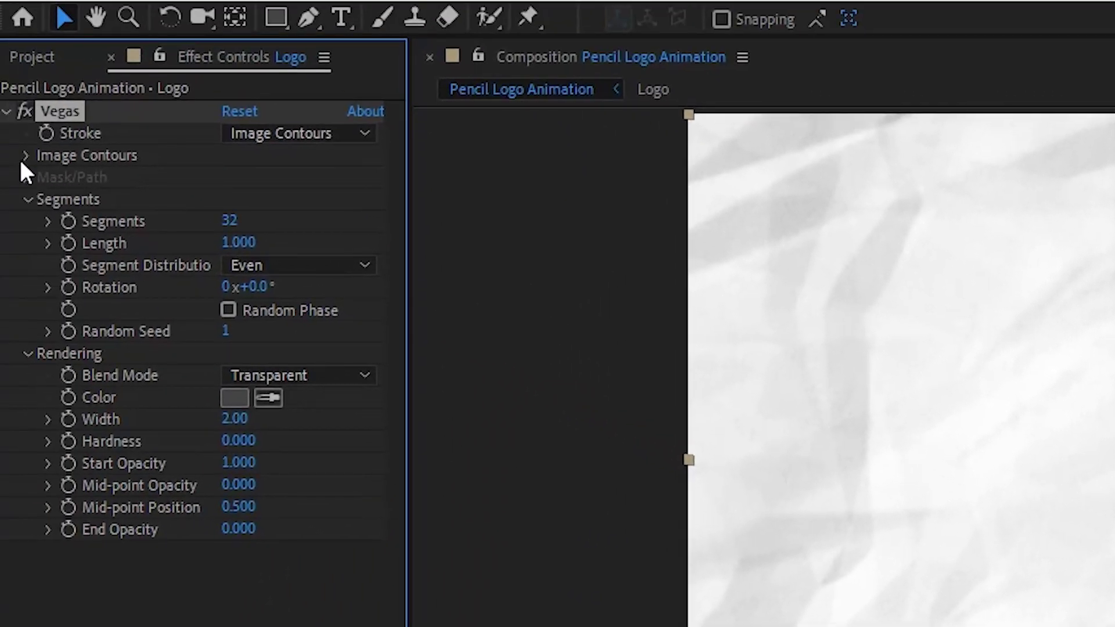
# - Trace Vegas image contours from the Alpha channel with 1 segment of Length 0
pyautogui.click(24, 156)
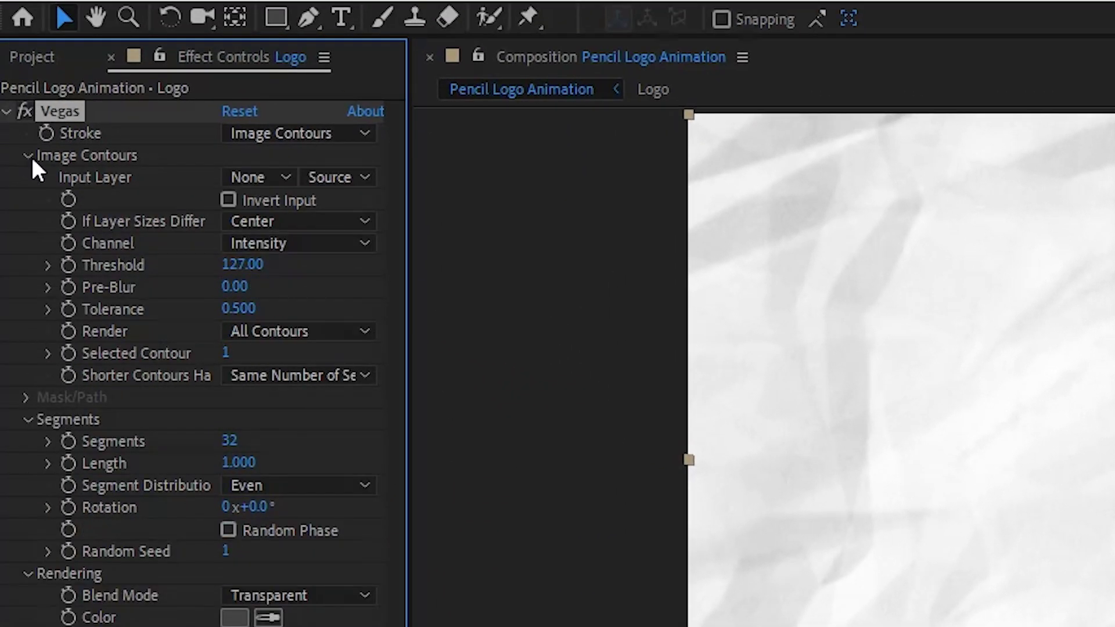
pyautogui.click(246, 243)
pyautogui.click(275, 385)
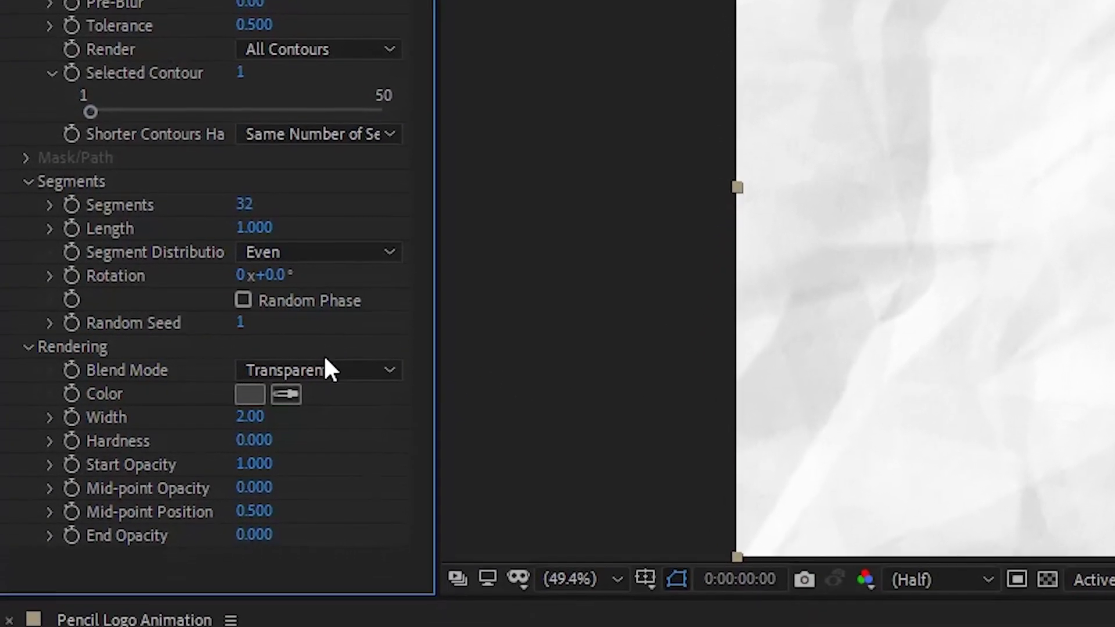
pyautogui.click(248, 144)
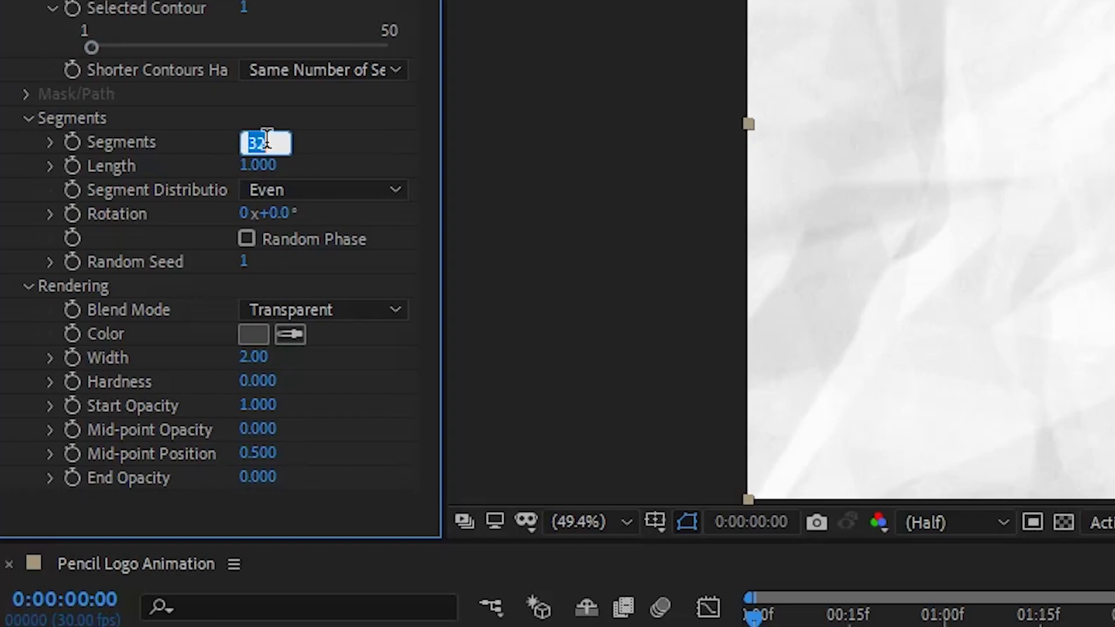
pyautogui.write('1')
pyautogui.press('Return')
pyautogui.click(252, 165)
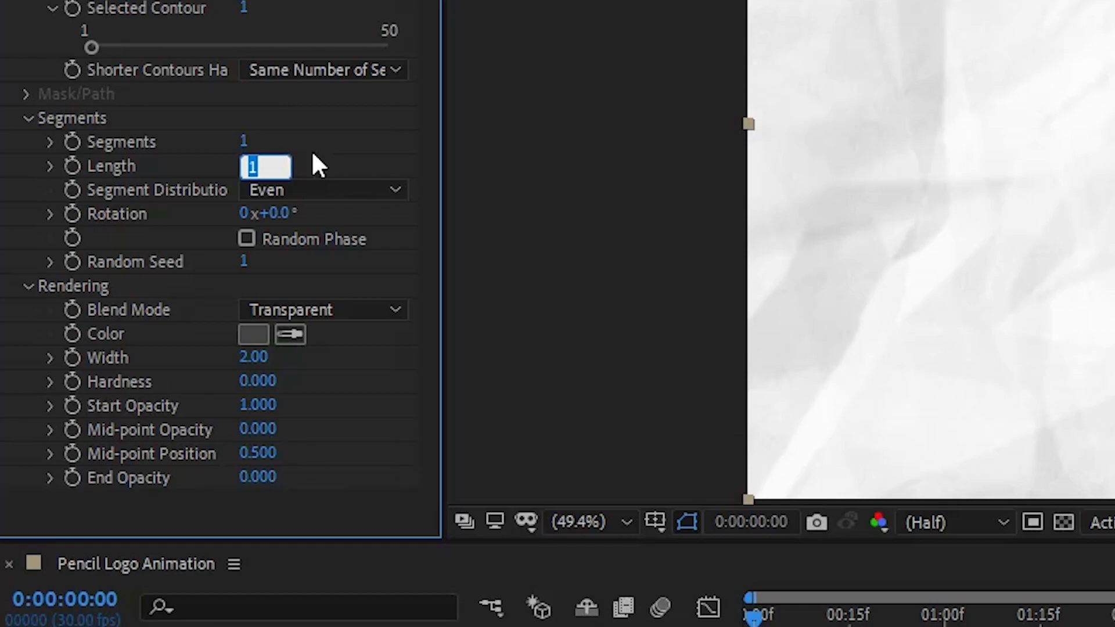
pyautogui.write('0')
pyautogui.press('Return')
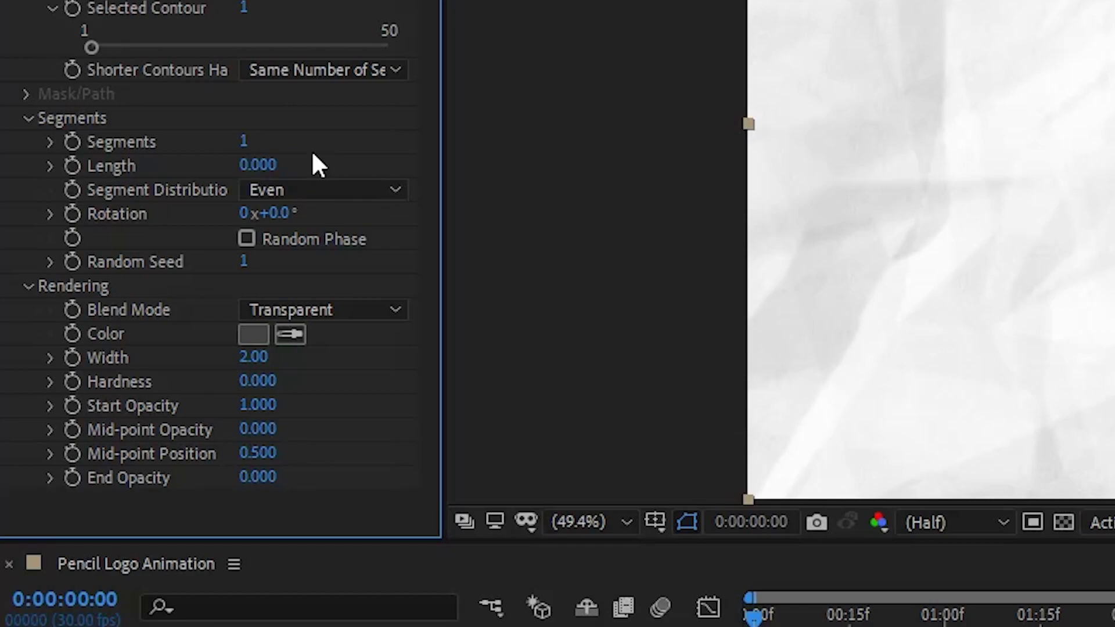
# - Set Vegas Mid-point Opacity 1, Mid-point Position 0.9 and End Opacity 1
pyautogui.click(257, 431)
pyautogui.write('1')
pyautogui.press('Return')
pyautogui.click(263, 453)
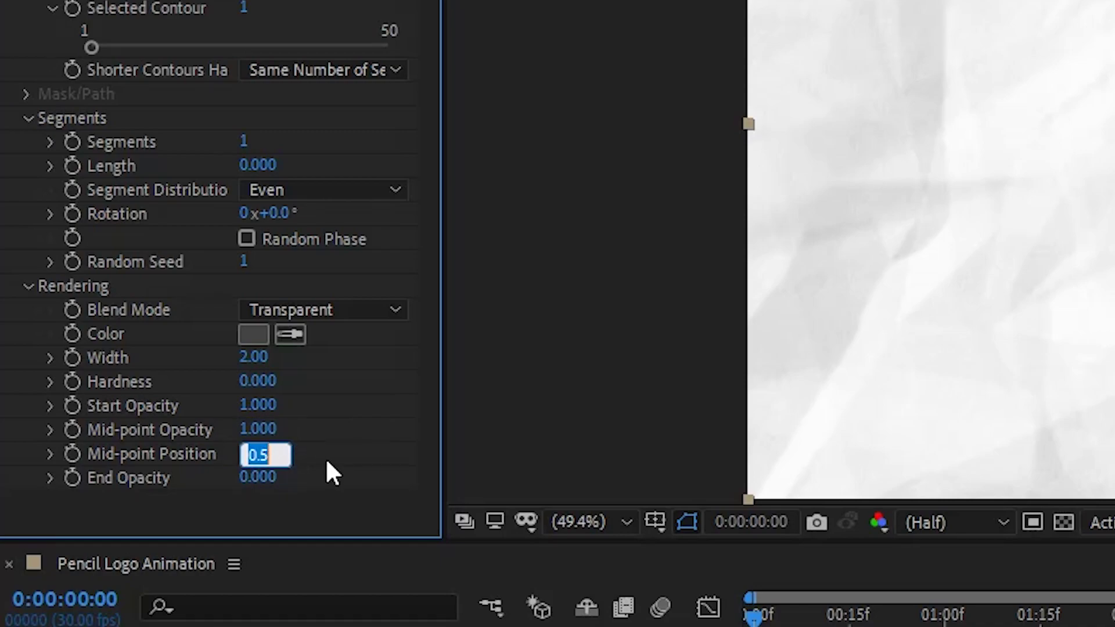
pyautogui.write('0.9')
pyautogui.press('Return')
pyautogui.click(257, 478)
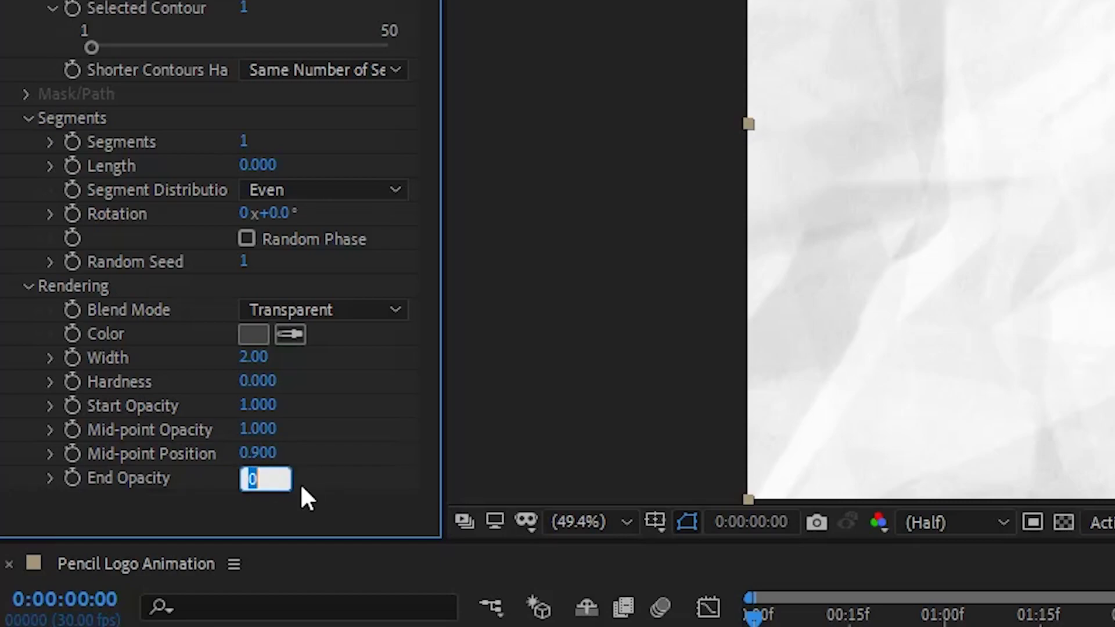
pyautogui.write('1')
pyautogui.press('Return')
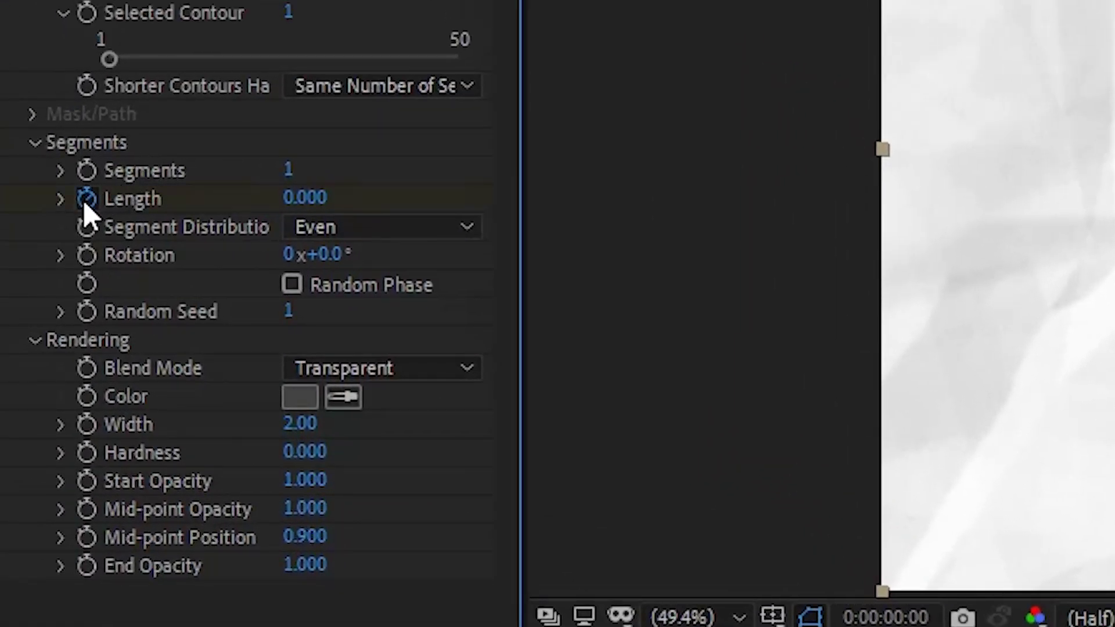
# - Keyframe Vegas Length at 0 on 0:00 and 1 at 4:00
pyautogui.click(85, 199)
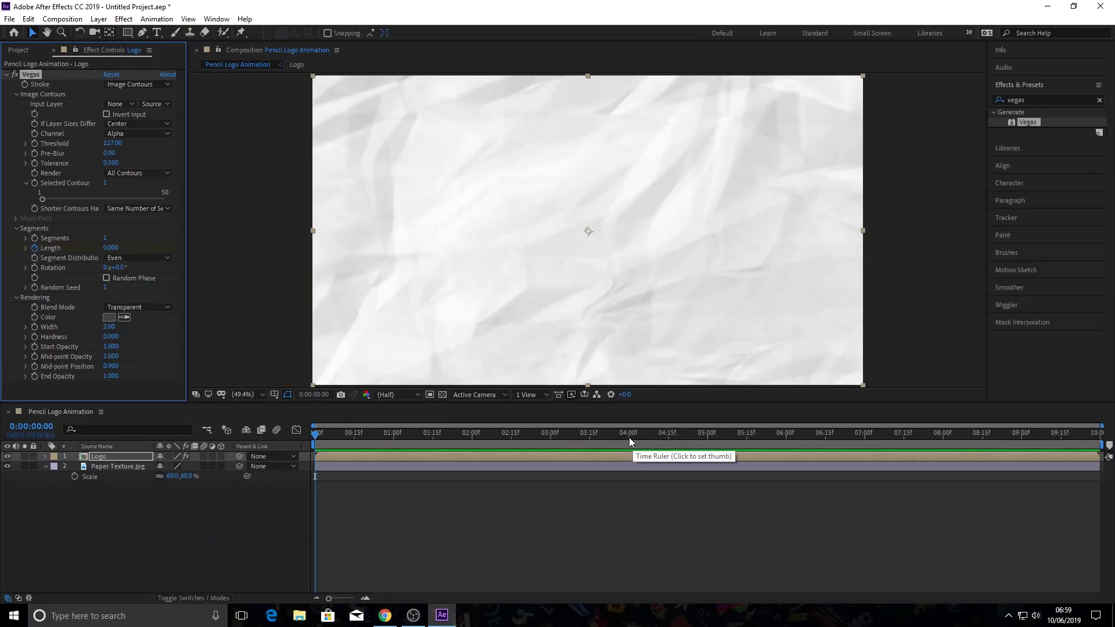
pyautogui.click(629, 437)
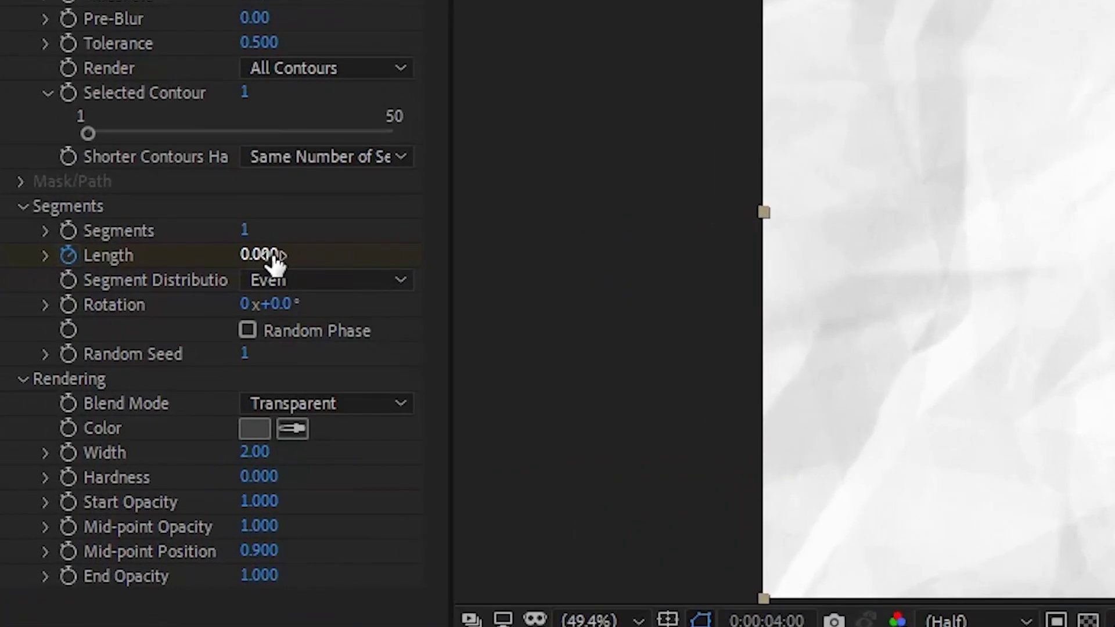
pyautogui.click(117, 248)
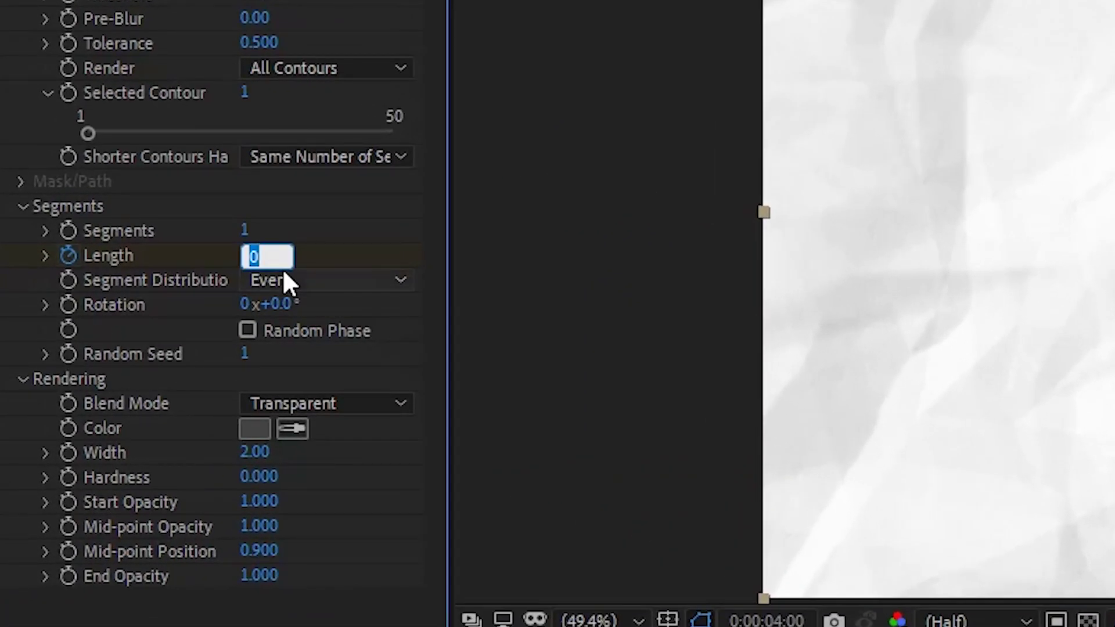
pyautogui.write('1')
pyautogui.press('Return')
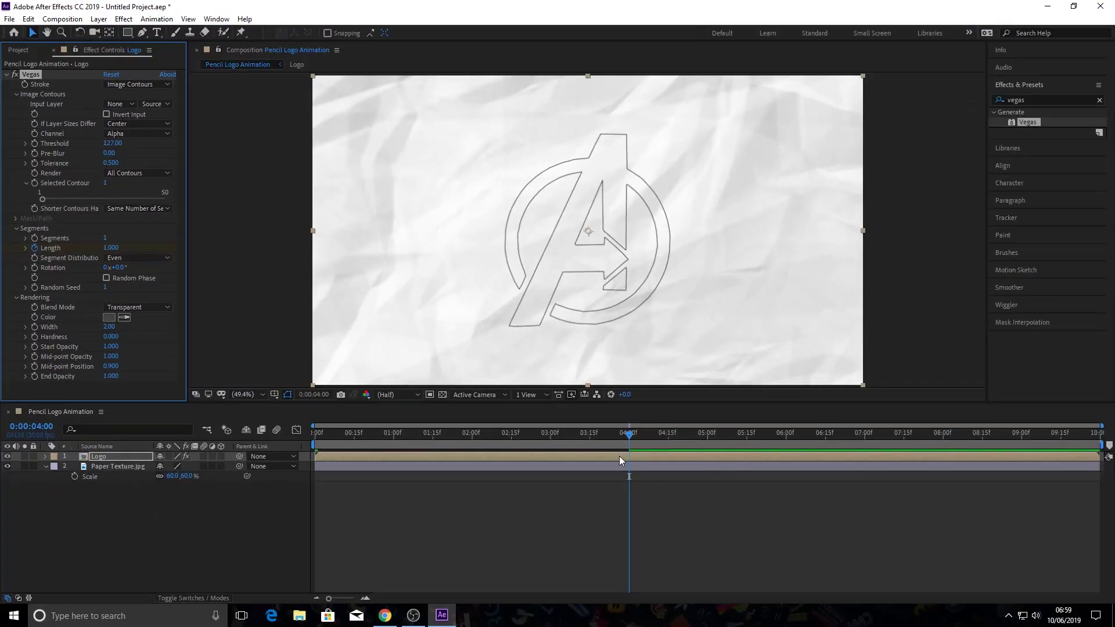
# - Apply Easy Ease to both Vegas Length keyframes
pyautogui.click(619, 456)
pyautogui.press('u')
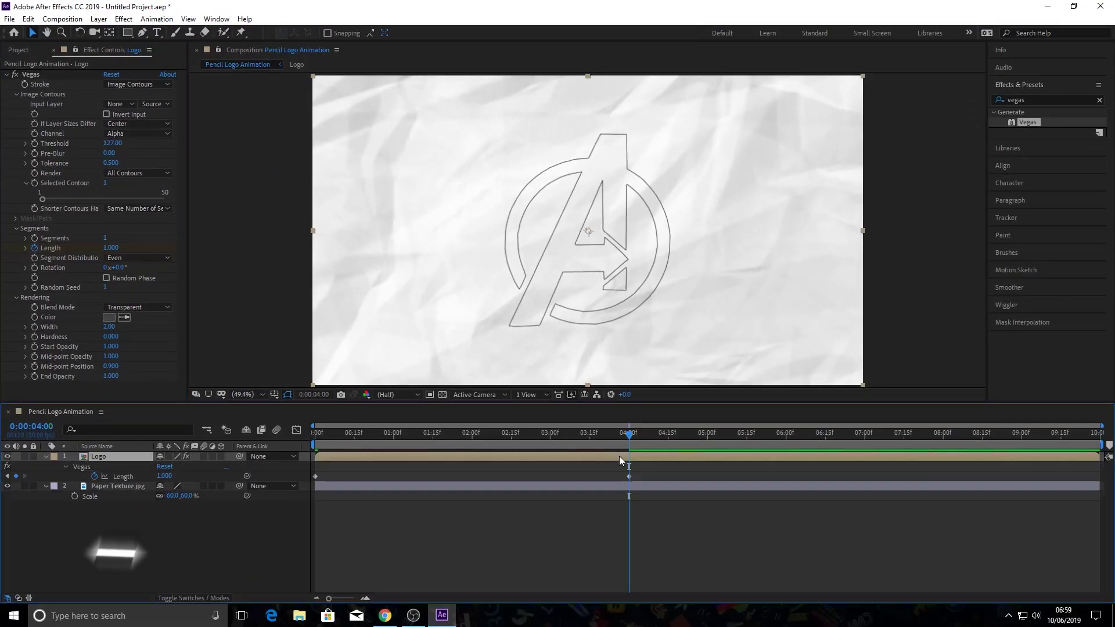
pyautogui.moveTo(639, 482); pyautogui.dragTo(306, 474)
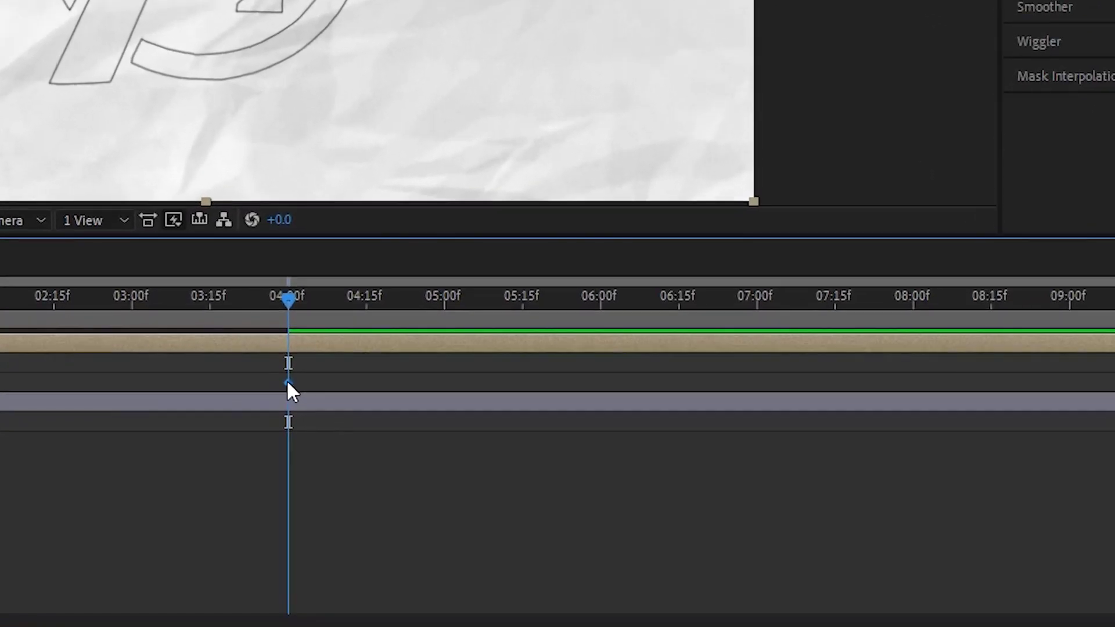
pyautogui.rightClick(630, 476)
pyautogui.moveTo(653, 473)
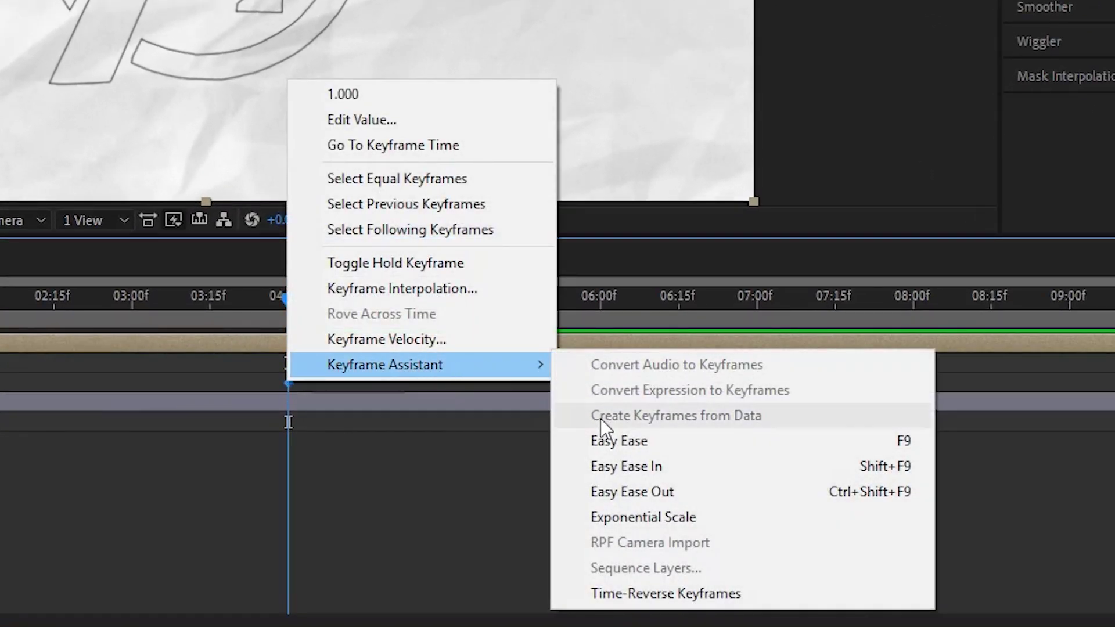
pyautogui.click(607, 441)
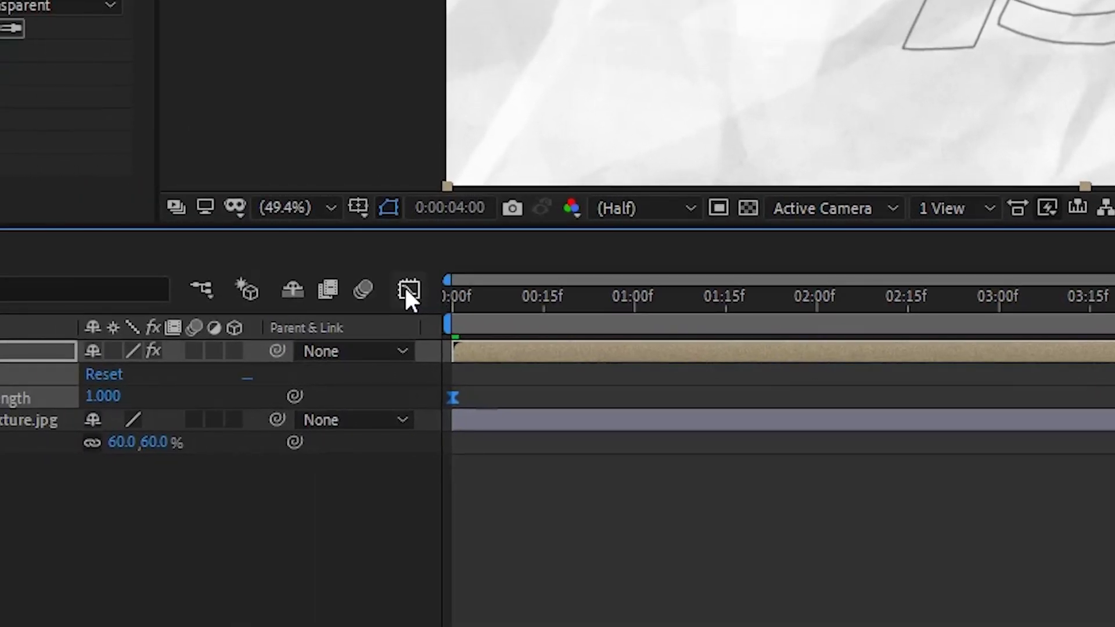
# - In the Graph Editor, stretch the end keyframe's ease so drawing slows gradually
pyautogui.click(408, 290)
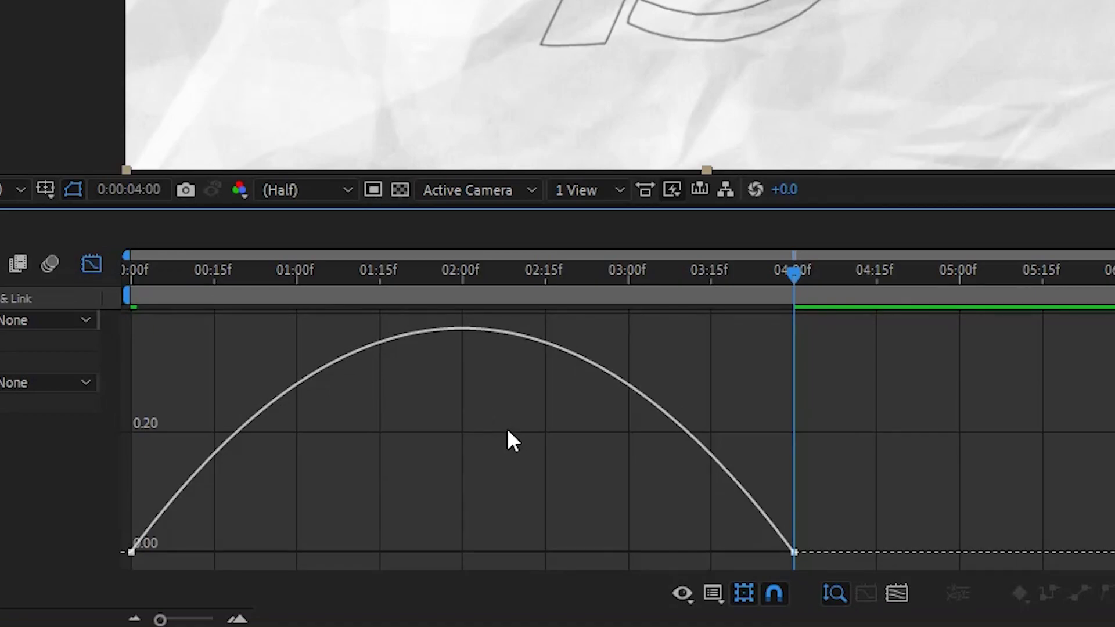
pyautogui.rightClick(507, 430)
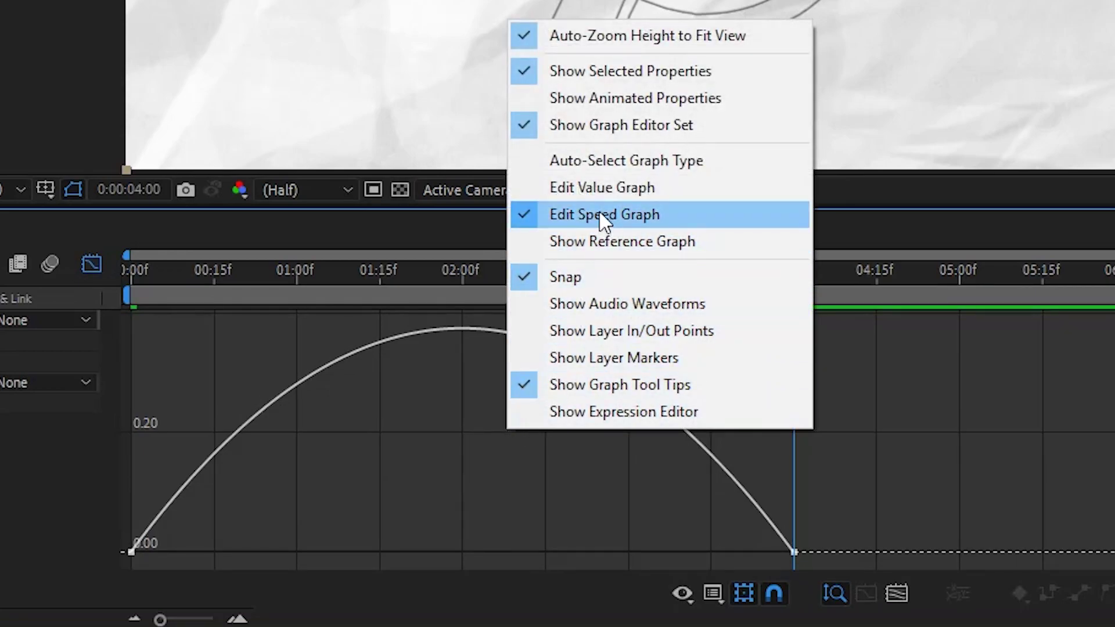
pyautogui.click(800, 562)
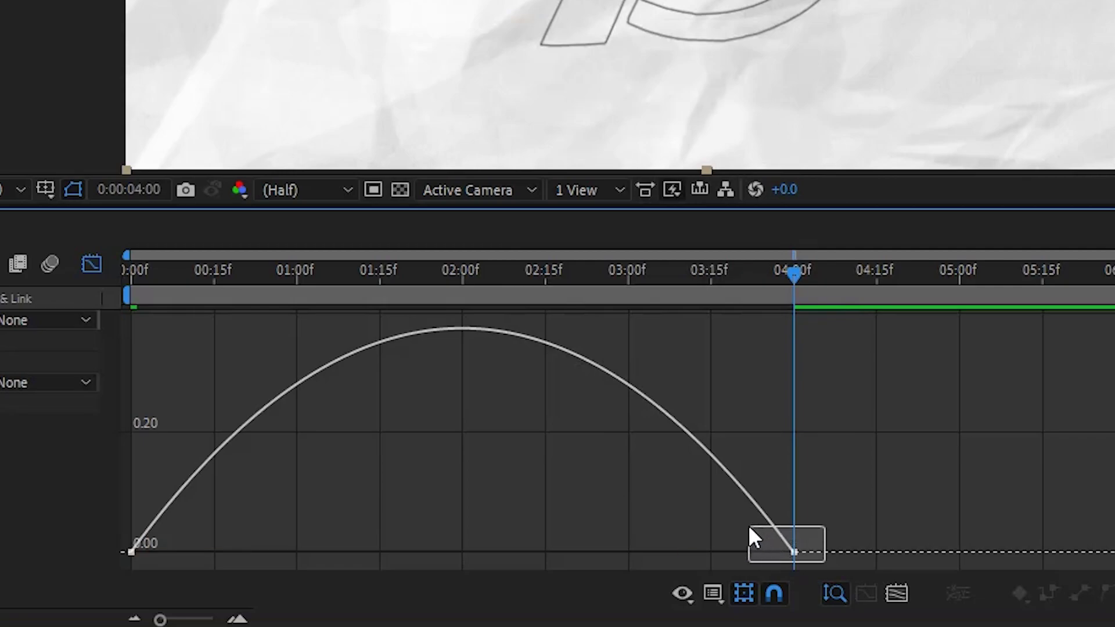
pyautogui.moveTo(749, 528); pyautogui.dragTo(750, 530)
pyautogui.moveTo(686, 553); pyautogui.dragTo(507, 548)
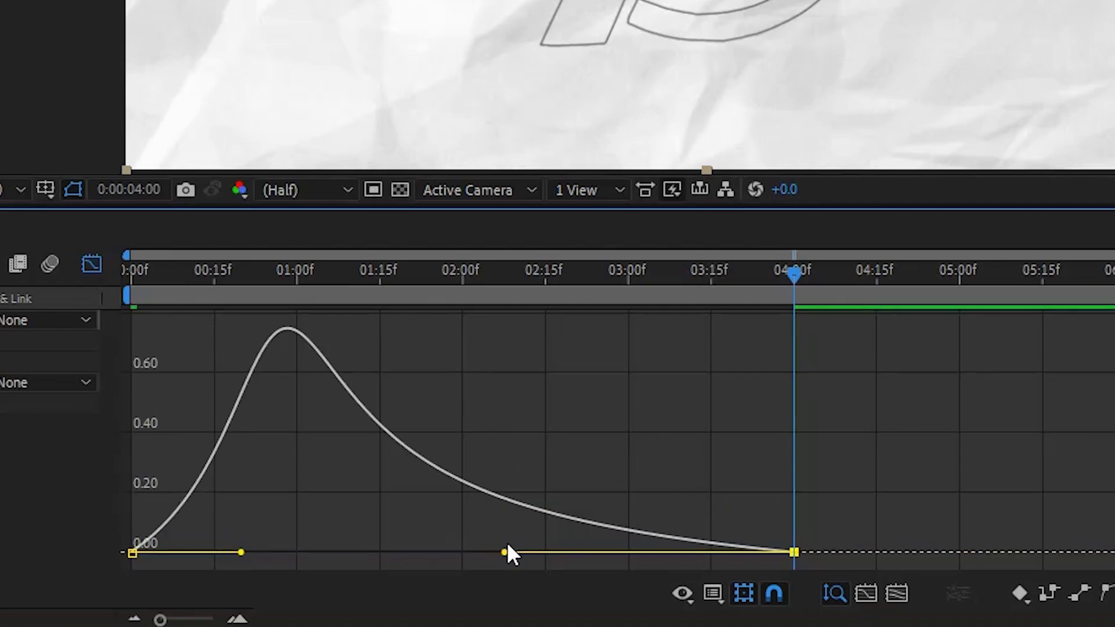
# - Return to the layer timeline and preview the outline drawing on from 0:00
pyautogui.click(93, 264)
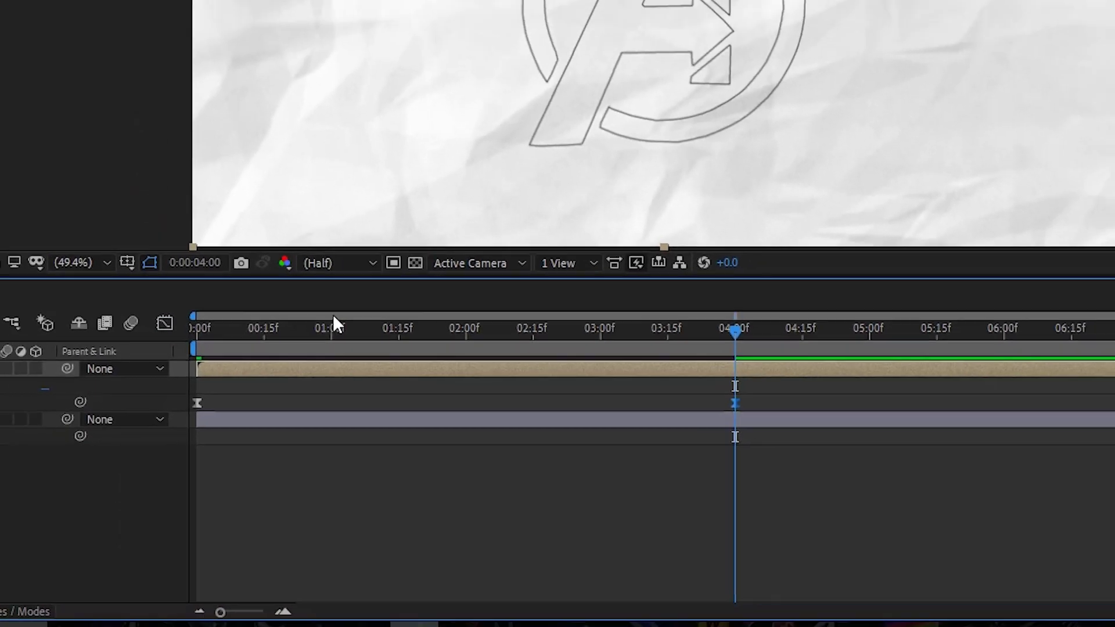
pyautogui.moveTo(628, 433); pyautogui.dragTo(306, 436)
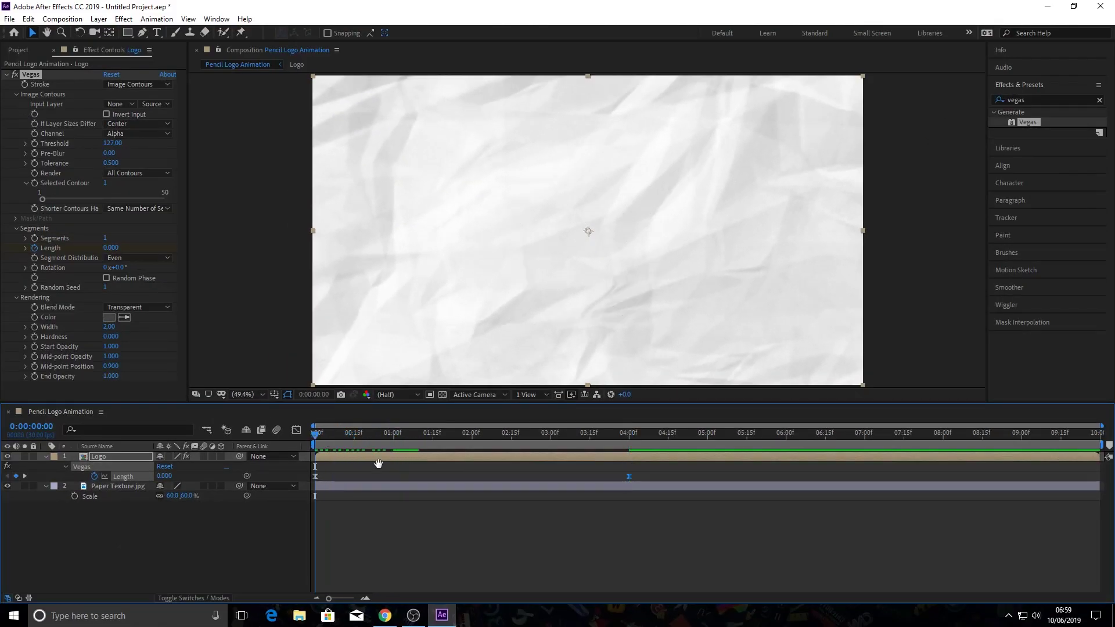
pyautogui.press('space')
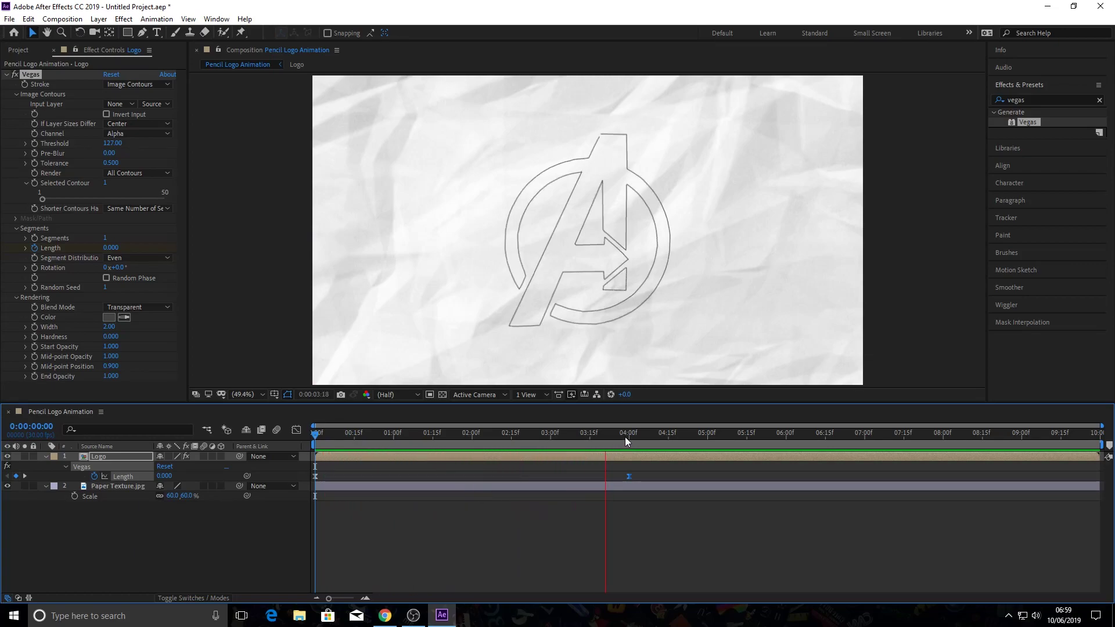
pyautogui.press('space')
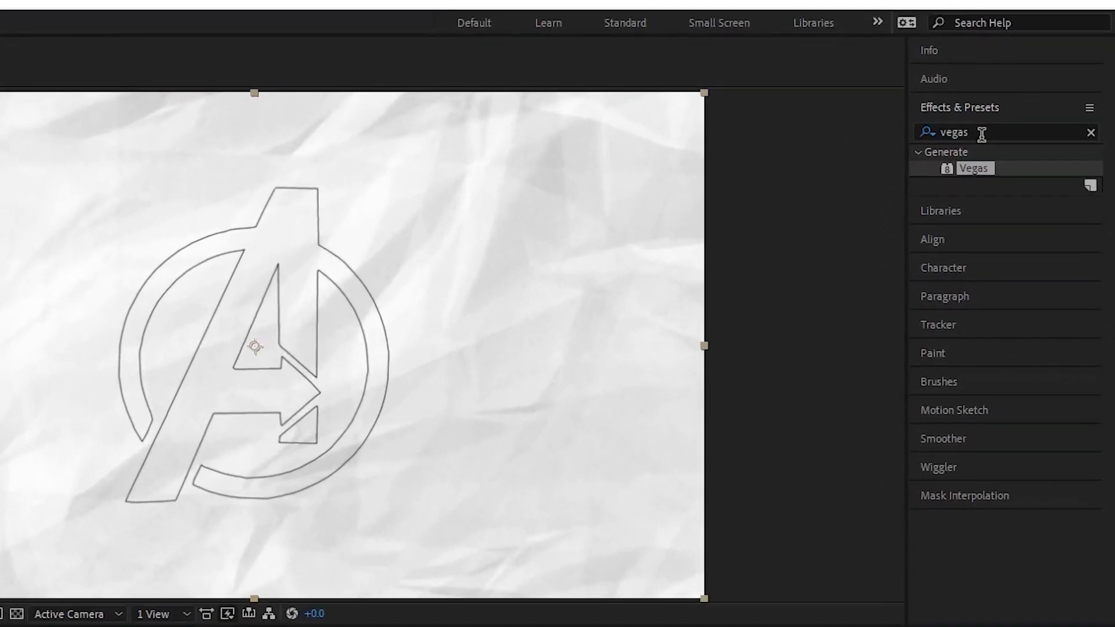
# - Apply Turbulent Displace to the logo with Displacement set to Bulge
pyautogui.click(1001, 101)
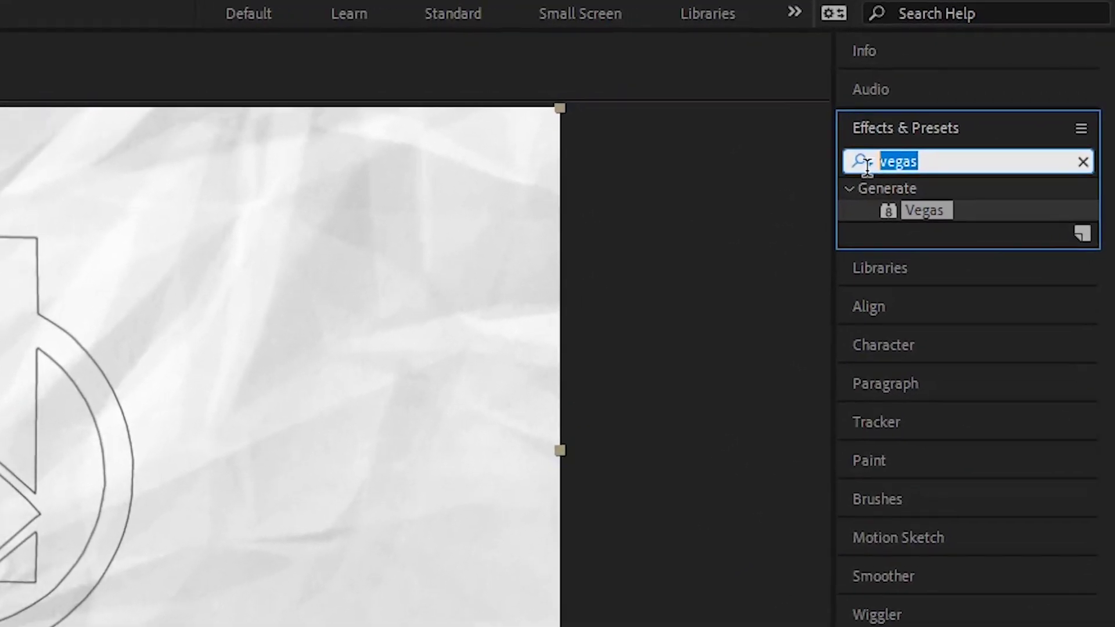
pyautogui.press('BackSpace')
pyautogui.write('tu')
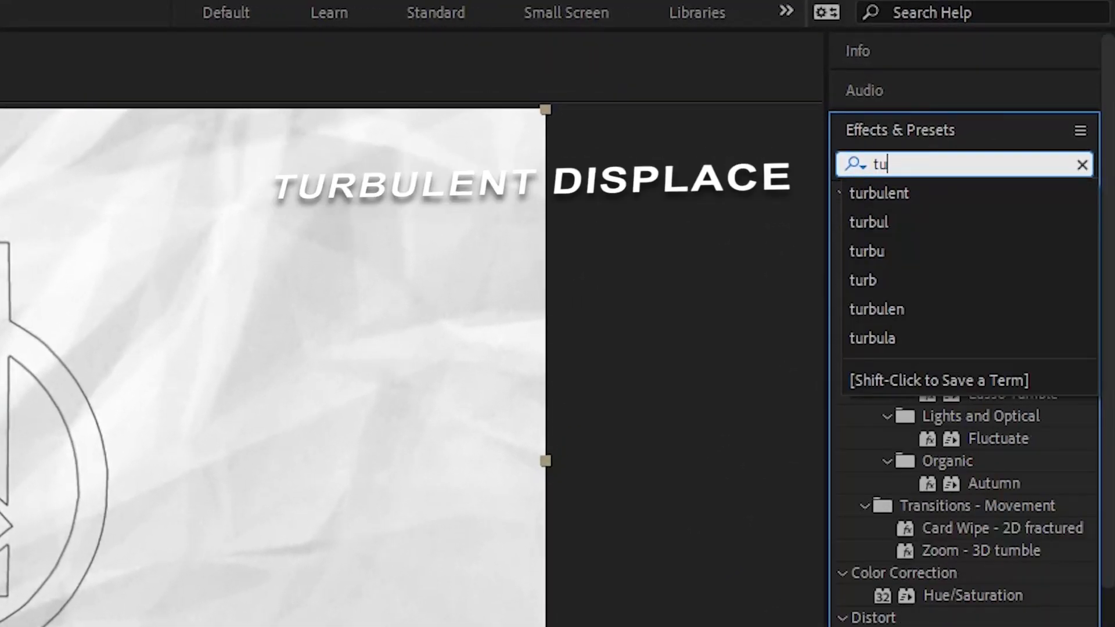
pyautogui.write('rbulen')
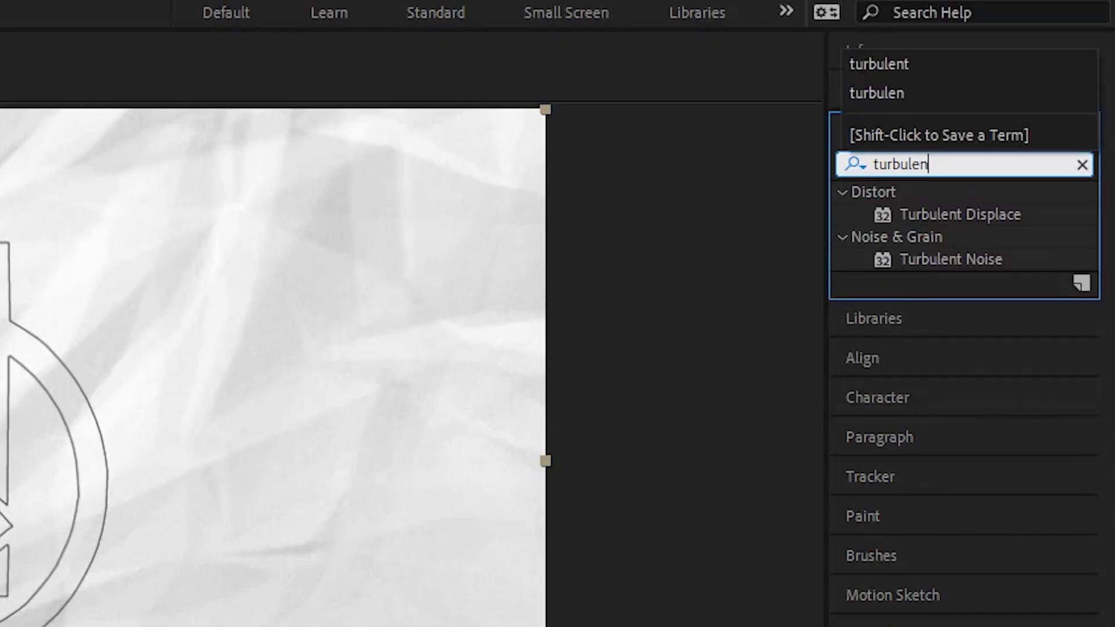
pyautogui.write('t')
pyautogui.moveTo(917, 214); pyautogui.dragTo(581, 455)
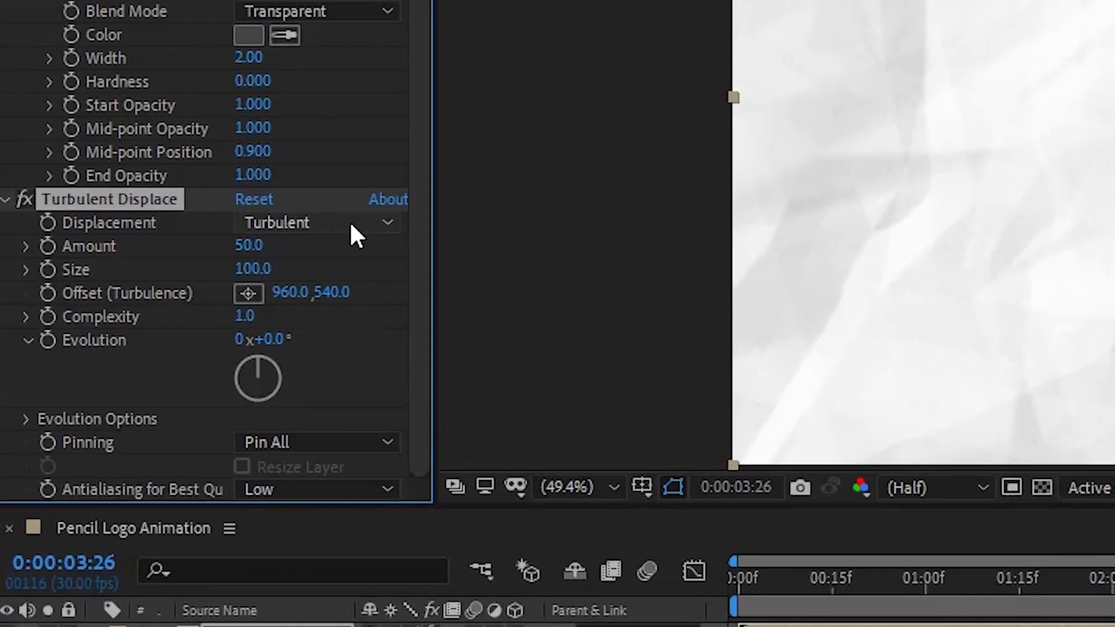
pyautogui.click(291, 247)
pyautogui.click(240, 295)
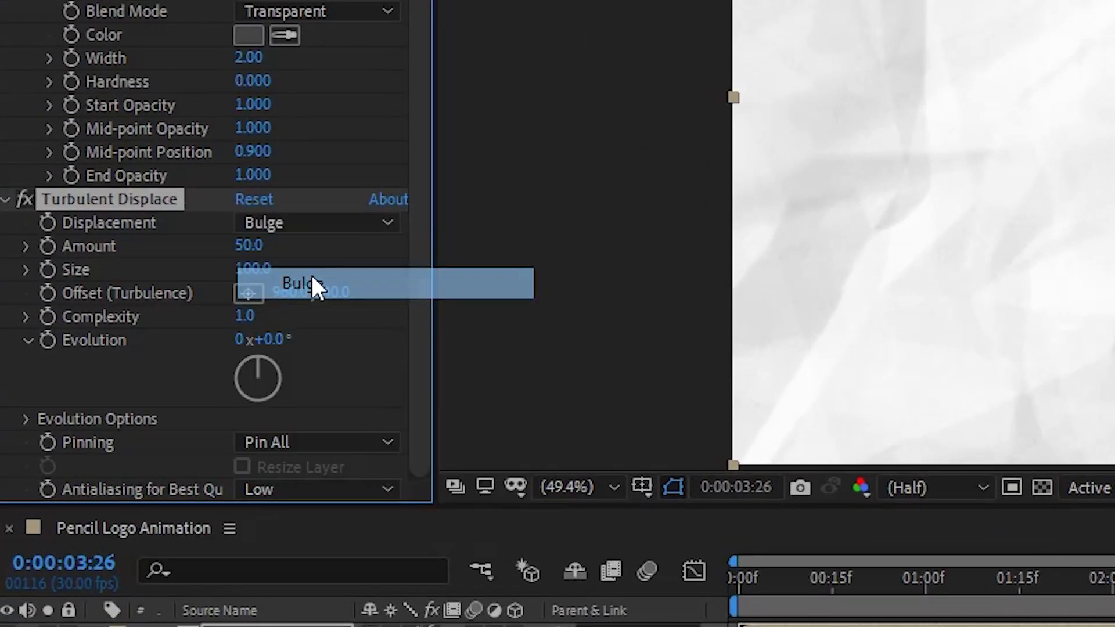
# - Set Turbulent Displace Amount 30 and Size 2, then preview from 00:25
pyautogui.click(253, 246)
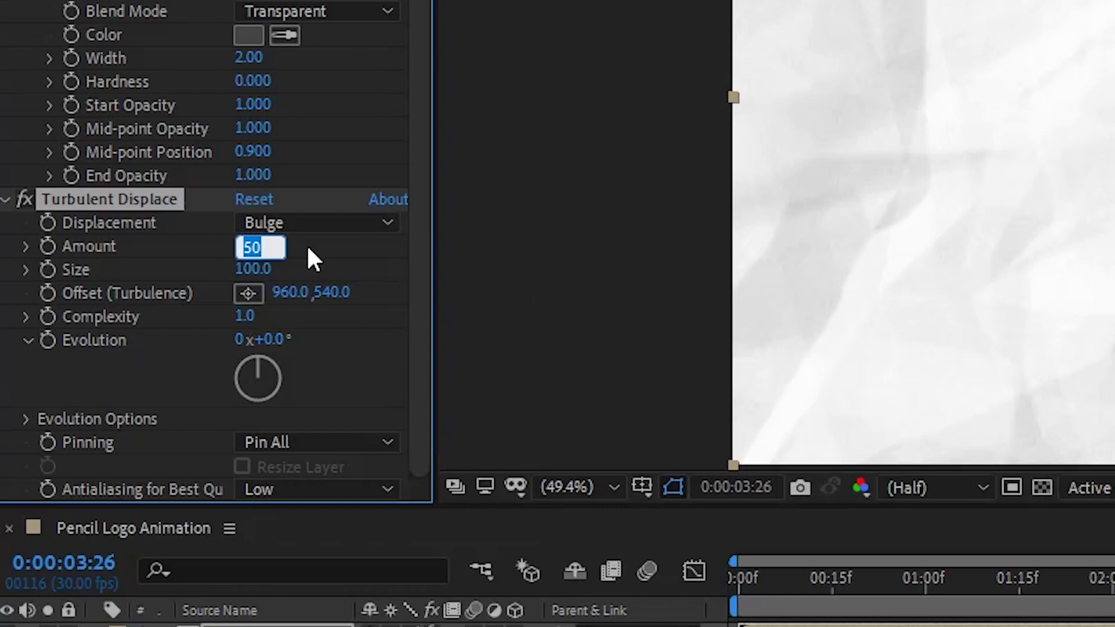
pyautogui.write('30')
pyautogui.press('Return')
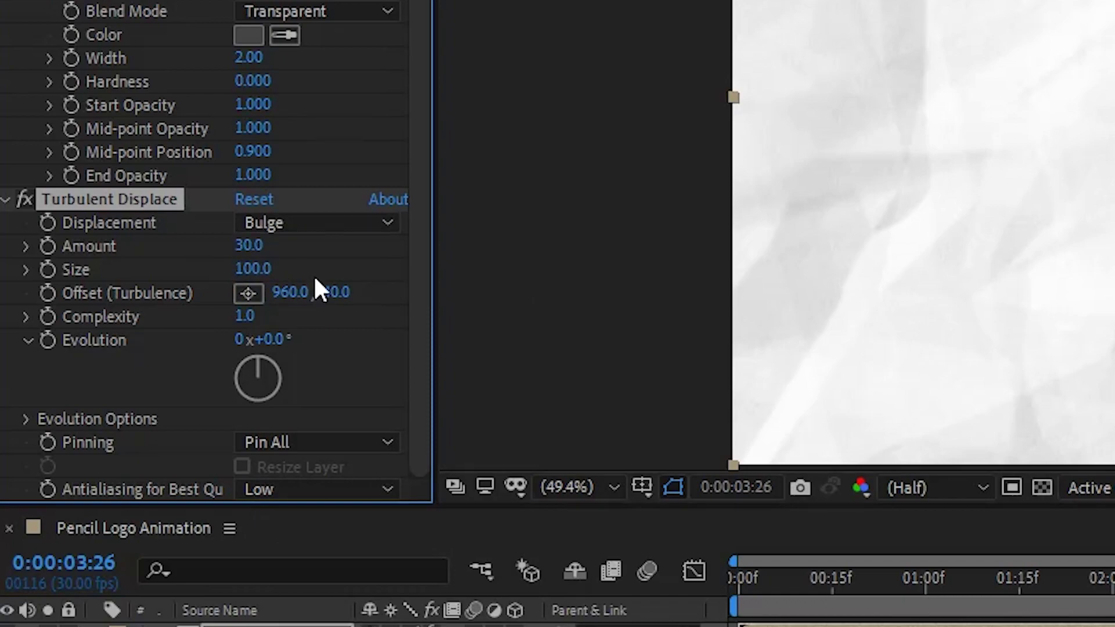
pyautogui.click(253, 270)
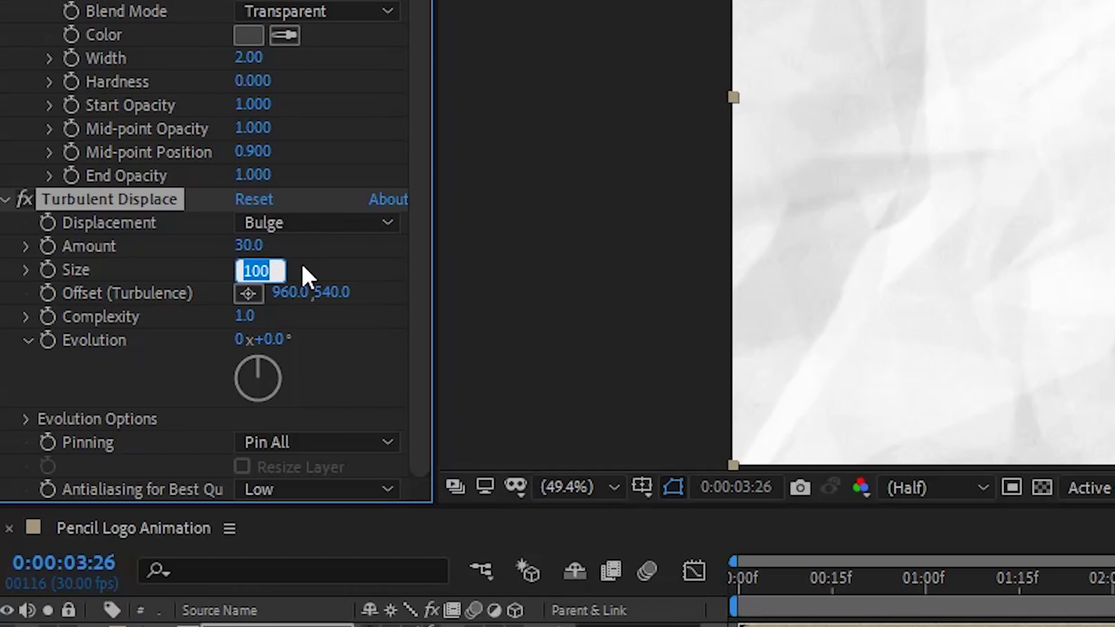
pyautogui.write('2')
pyautogui.press('Return')
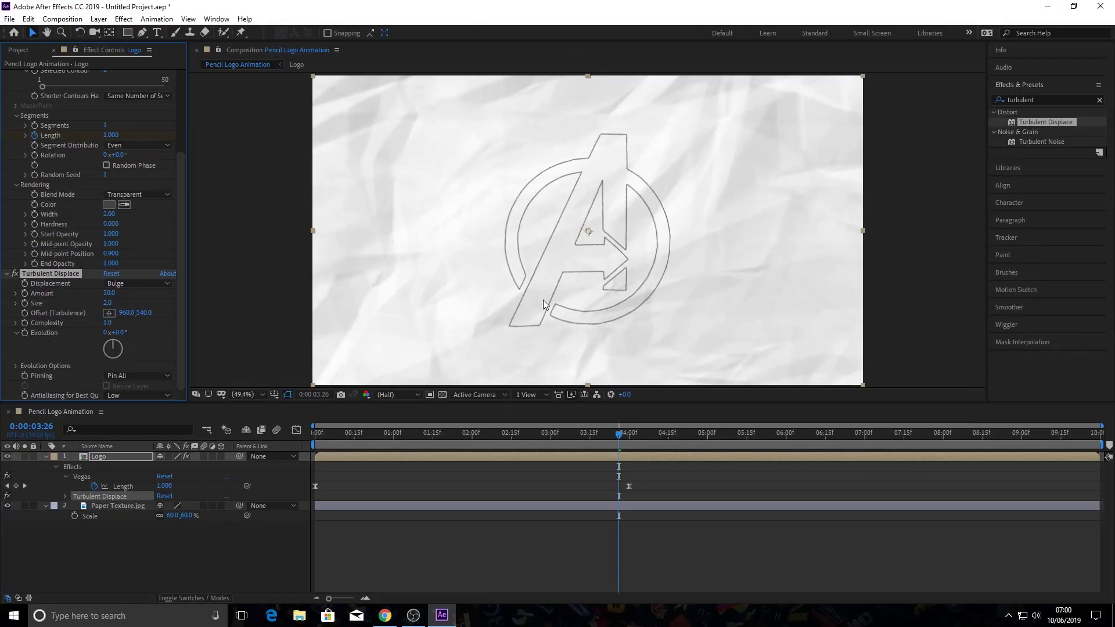
pyautogui.moveTo(619, 435); pyautogui.dragTo(382, 436)
pyautogui.press('space')
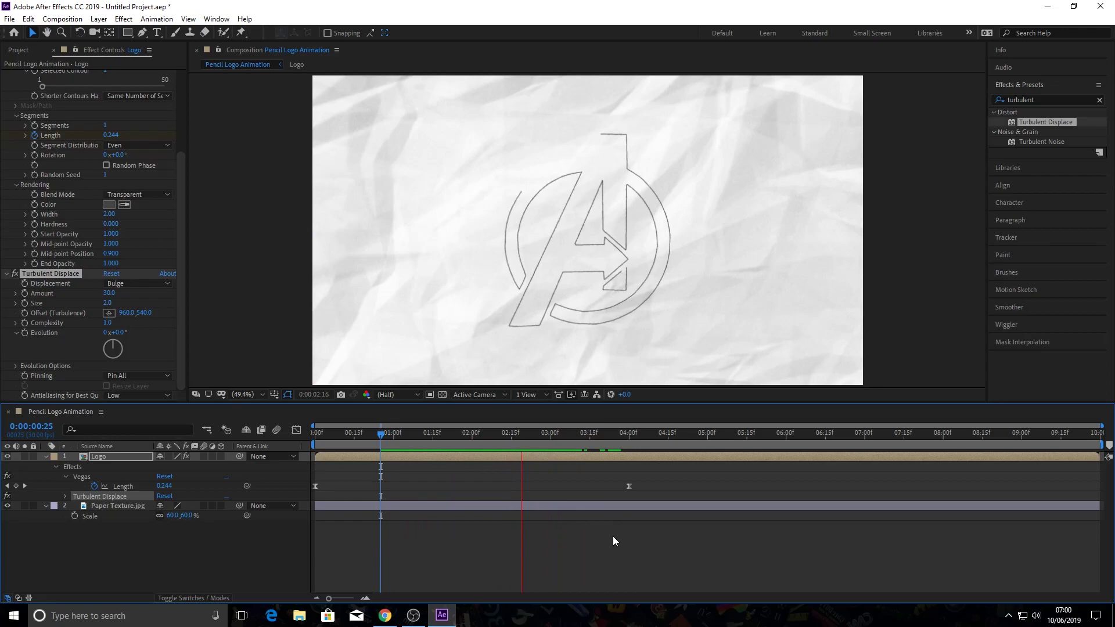
# - Import Pencil_Stroke.png and place it as layer 1 of Pencil Logo Animation
pyautogui.click(18, 50)
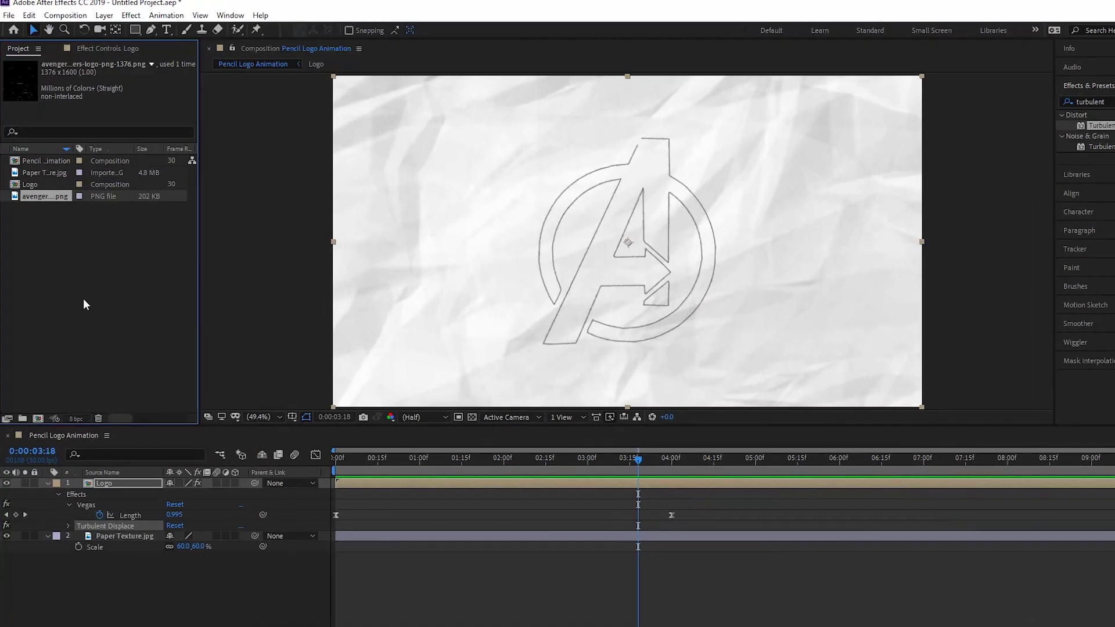
pyautogui.rightClick(80, 284)
pyautogui.moveTo(326, 509)
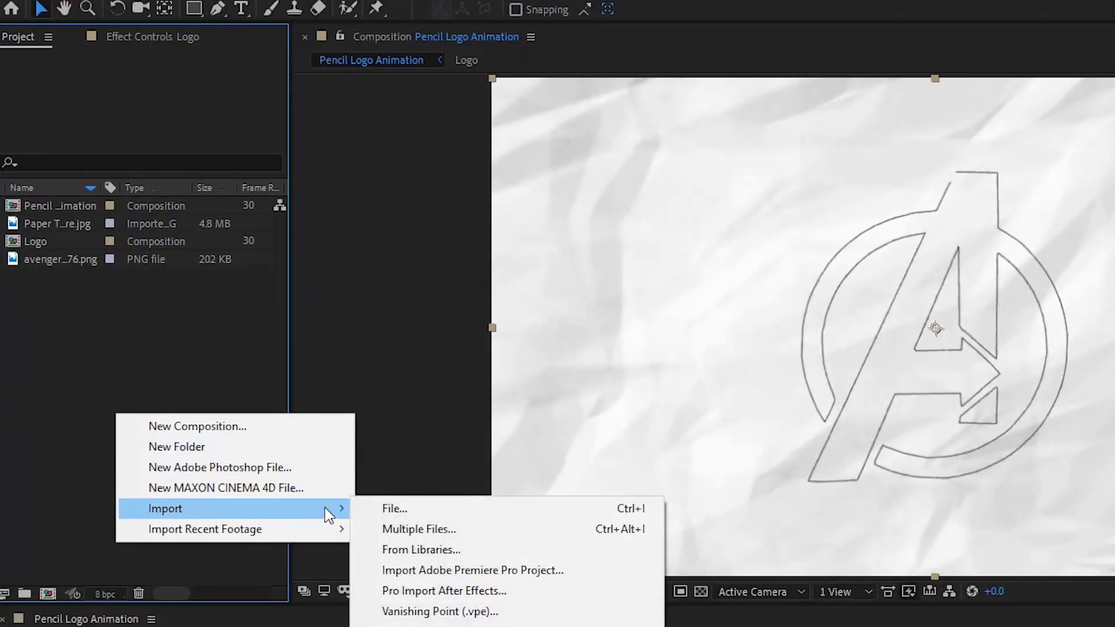
pyautogui.click(386, 508)
pyautogui.click(633, 158)
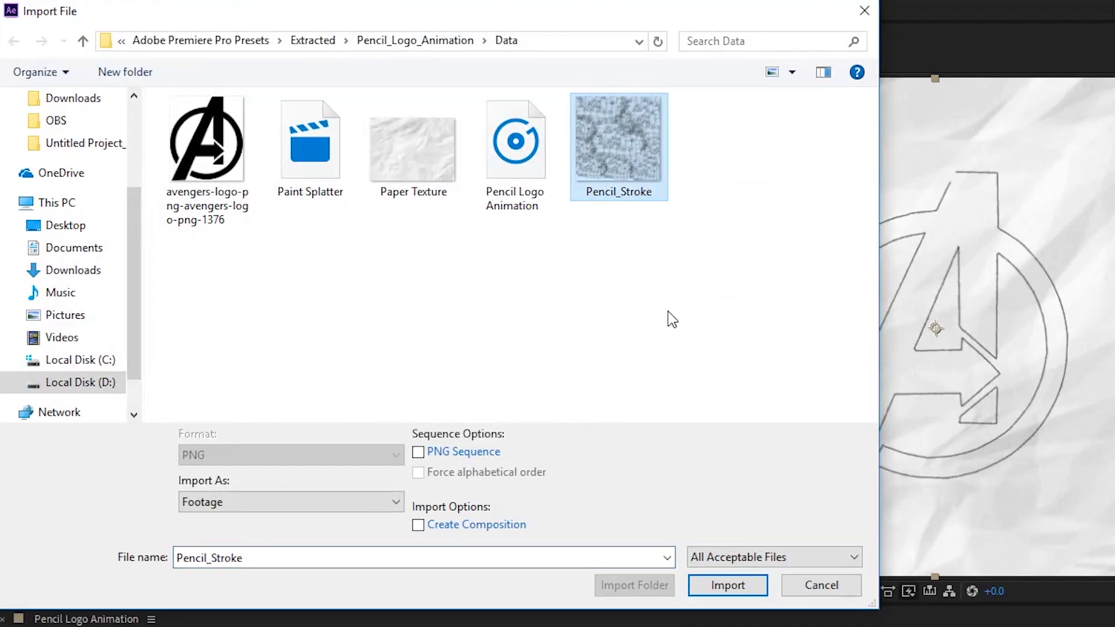
pyautogui.click(723, 596)
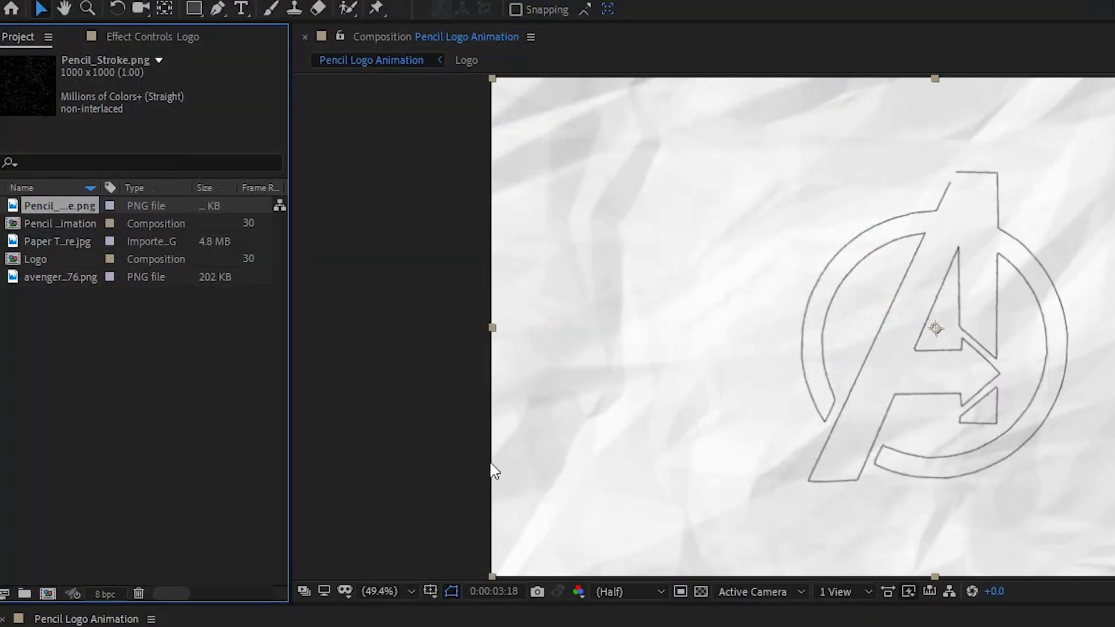
pyautogui.moveTo(54, 207)
pyautogui.mouseDown()
pyautogui.moveTo(177, 564)
pyautogui.moveTo(186, 626)
pyautogui.moveTo(172, 626)
pyautogui.mouseUp()
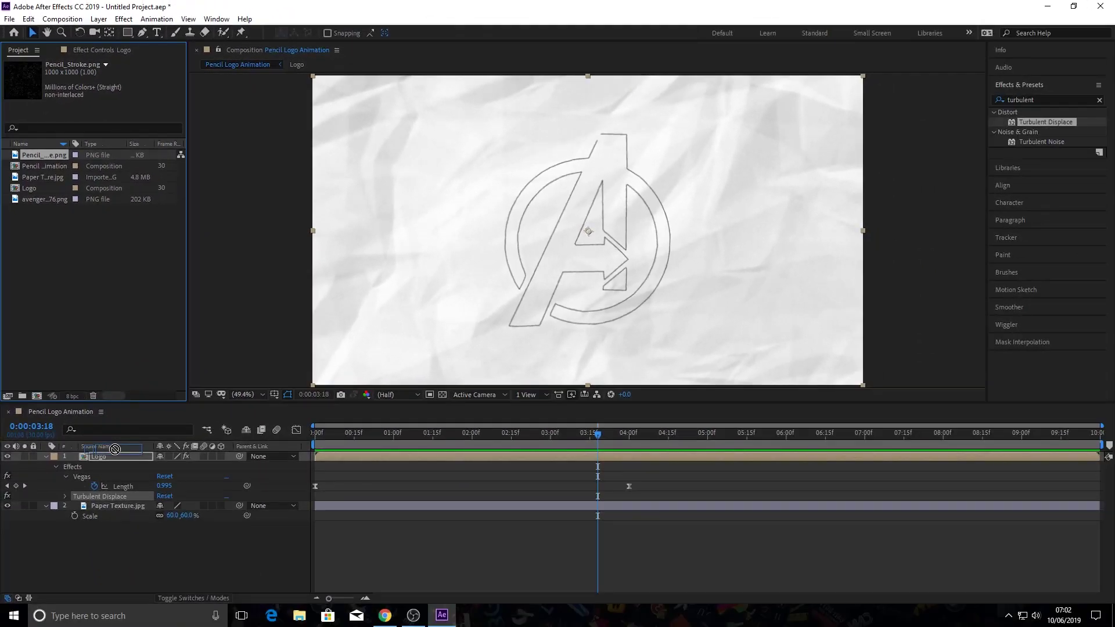
pyautogui.moveTo(115, 449); pyautogui.dragTo(115, 454)
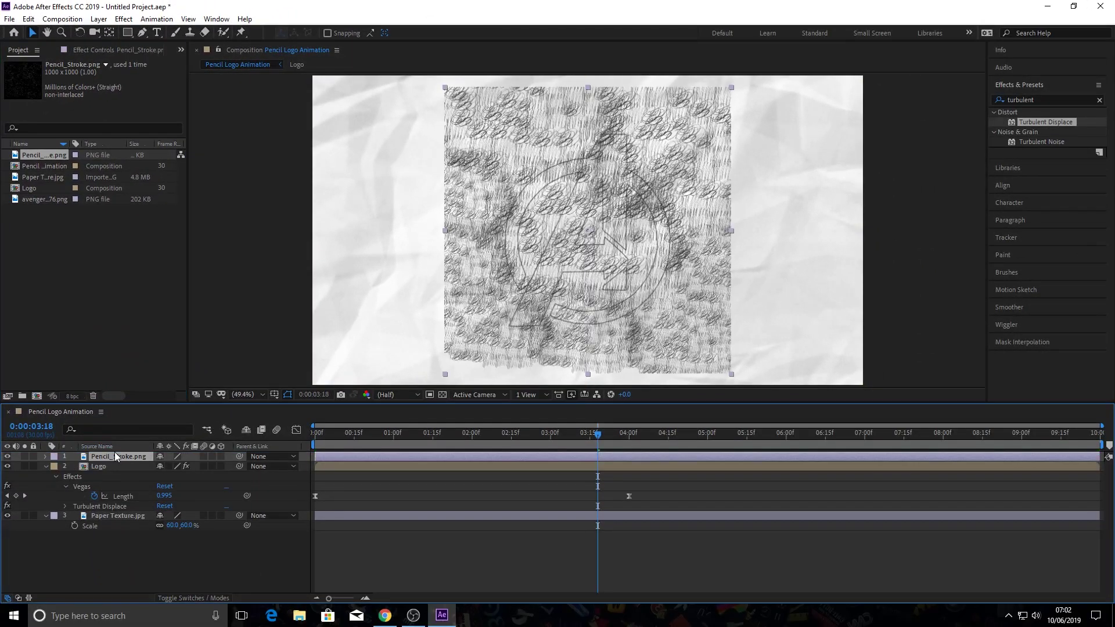
# - Duplicate the Logo layer with Ctrl+D and move the copy above Pencil_Stroke.png
pyautogui.click(114, 467)
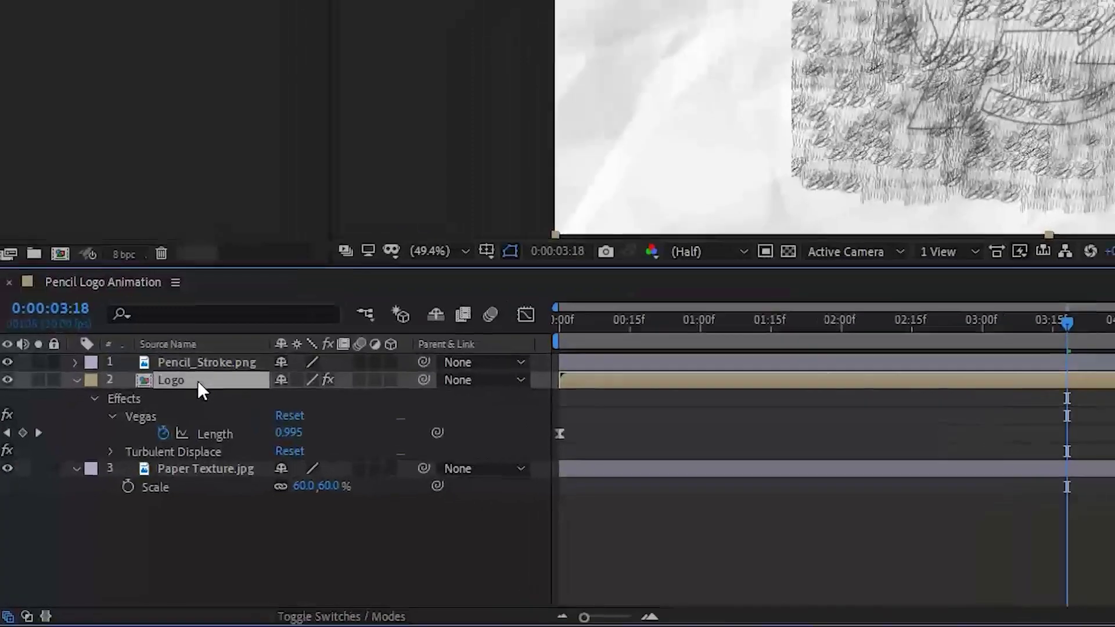
pyautogui.hotkey('ctrl', 'd')
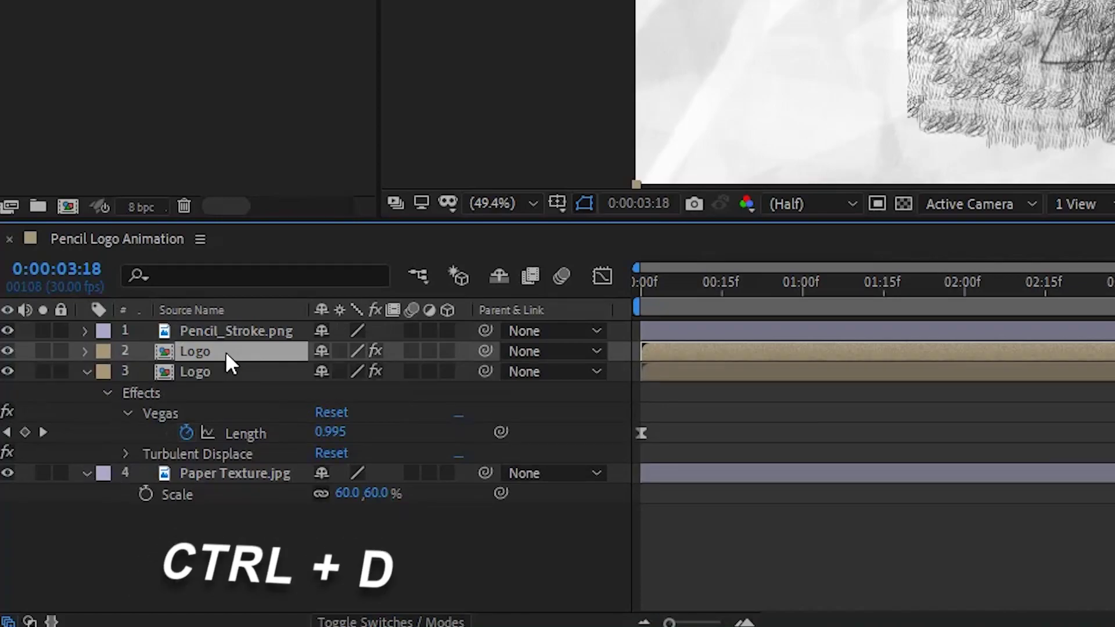
pyautogui.moveTo(215, 350); pyautogui.dragTo(215, 322)
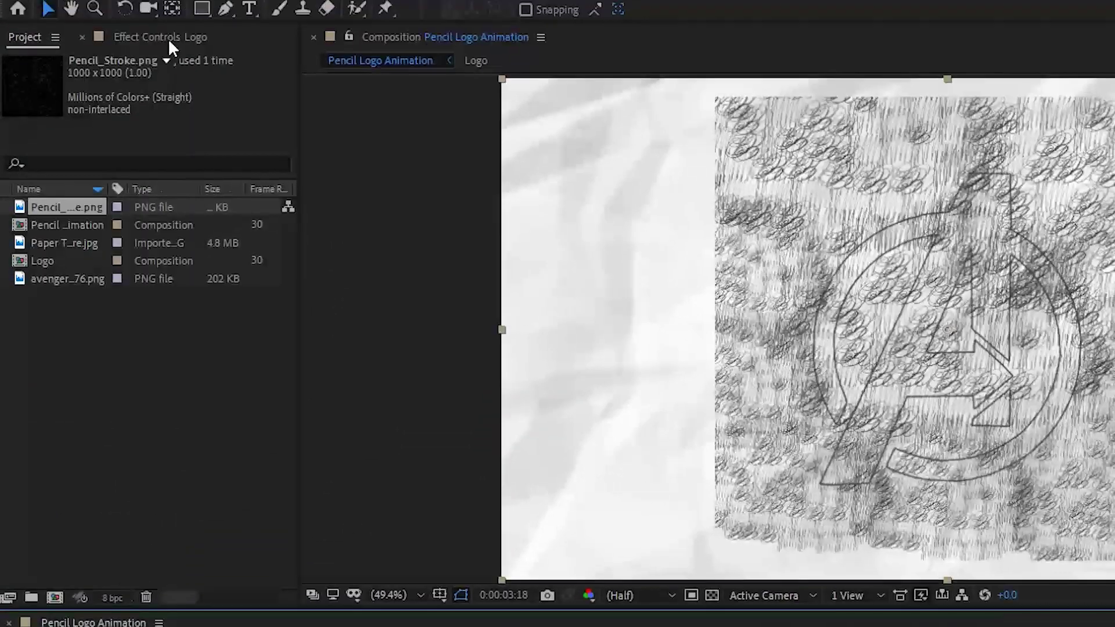
# - Delete the Vegas and Turbulent Displace effects from the Logo copy
pyautogui.click(169, 41)
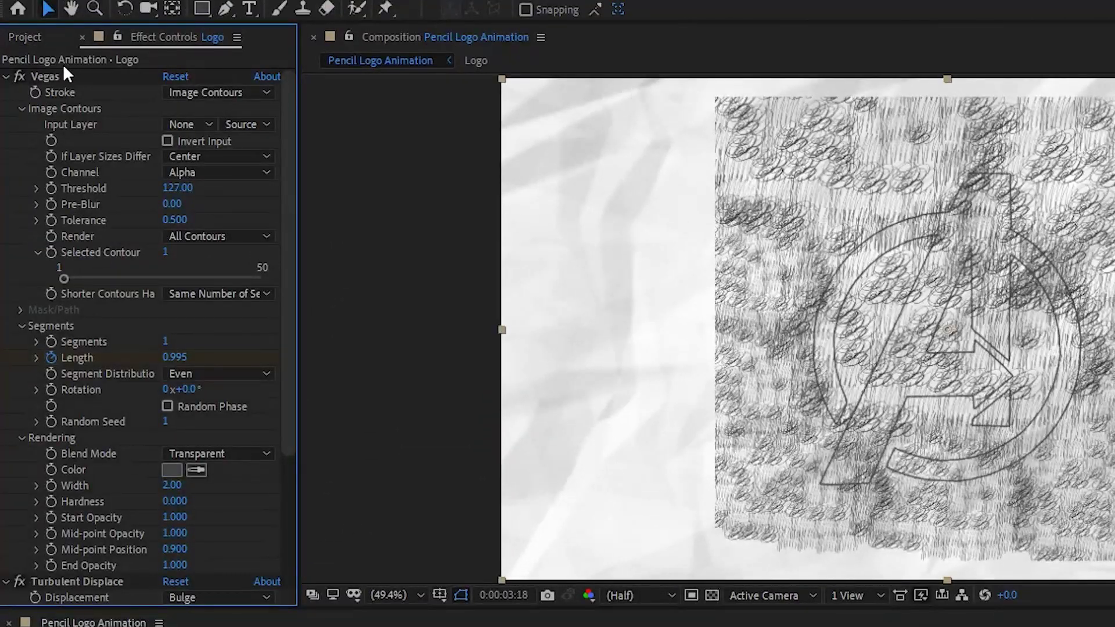
pyautogui.click(38, 75)
pyautogui.press('Delete')
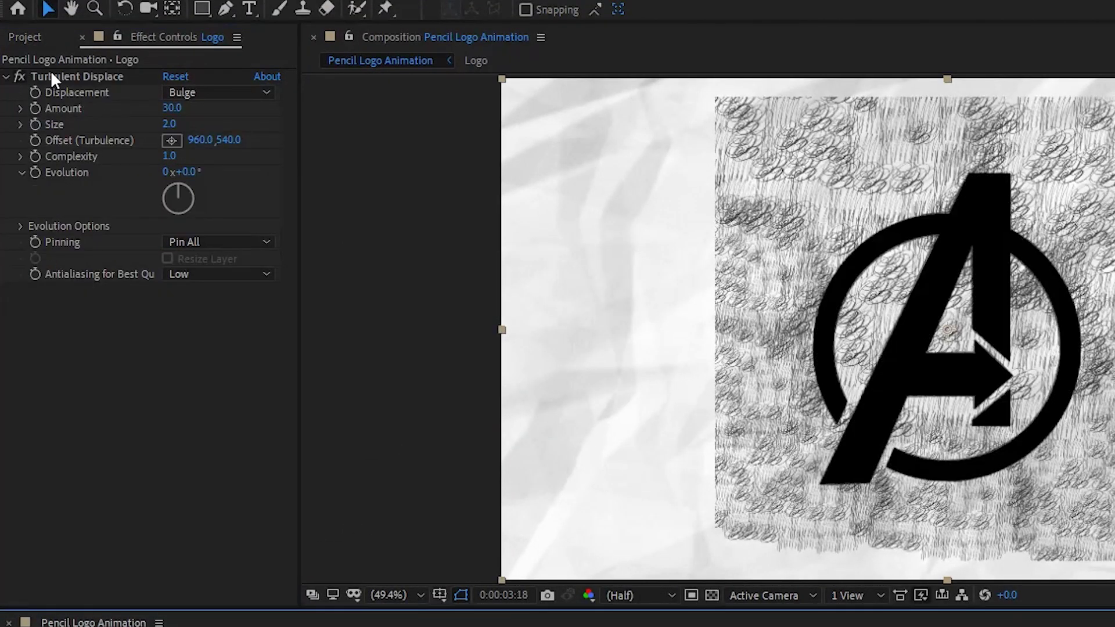
pyautogui.click(52, 76)
pyautogui.press('Delete')
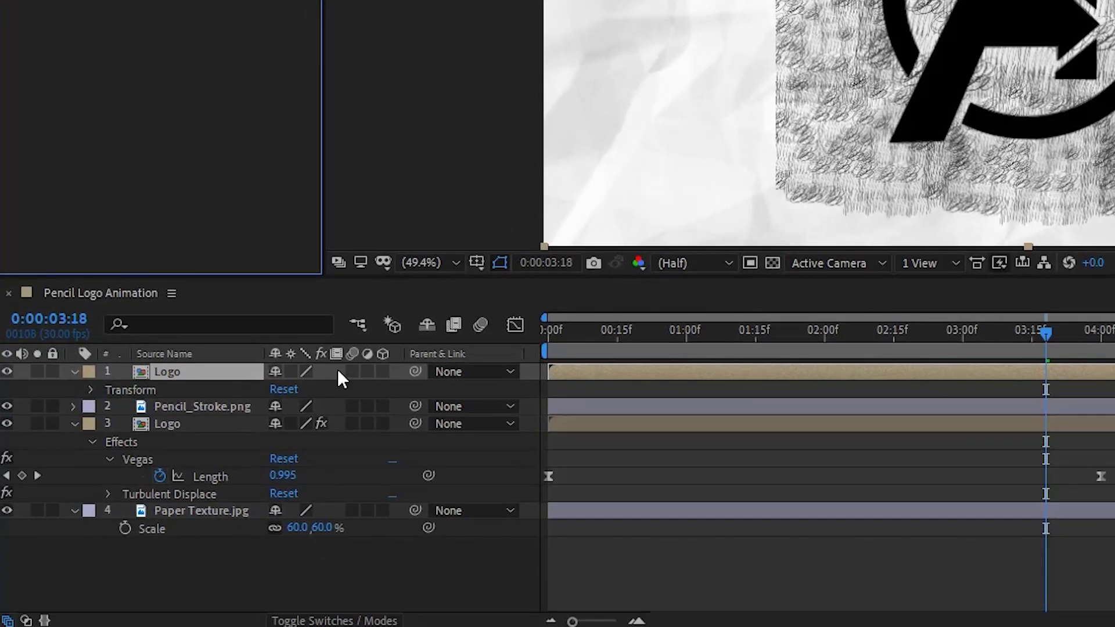
# - Show the Modes columns and set Pencil_Stroke.png's track matte to Alpha Matte "Logo"
pyautogui.press('F4')
pyautogui.press('F4')
pyautogui.press('F4')
pyautogui.press('F4')
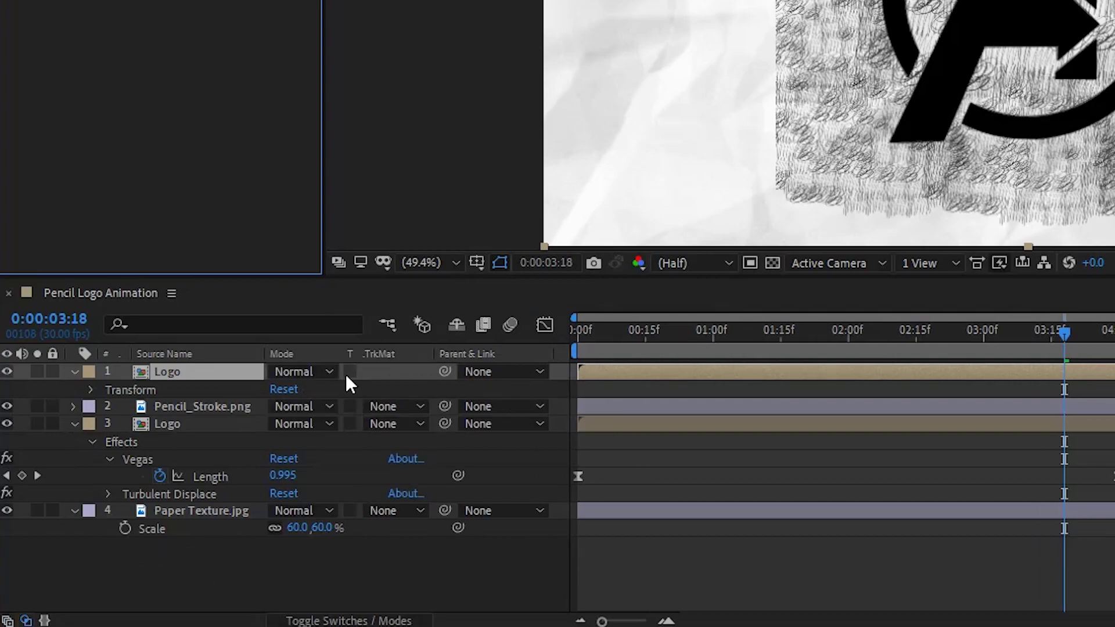
pyautogui.press('F4')
pyautogui.rightClick(376, 355)
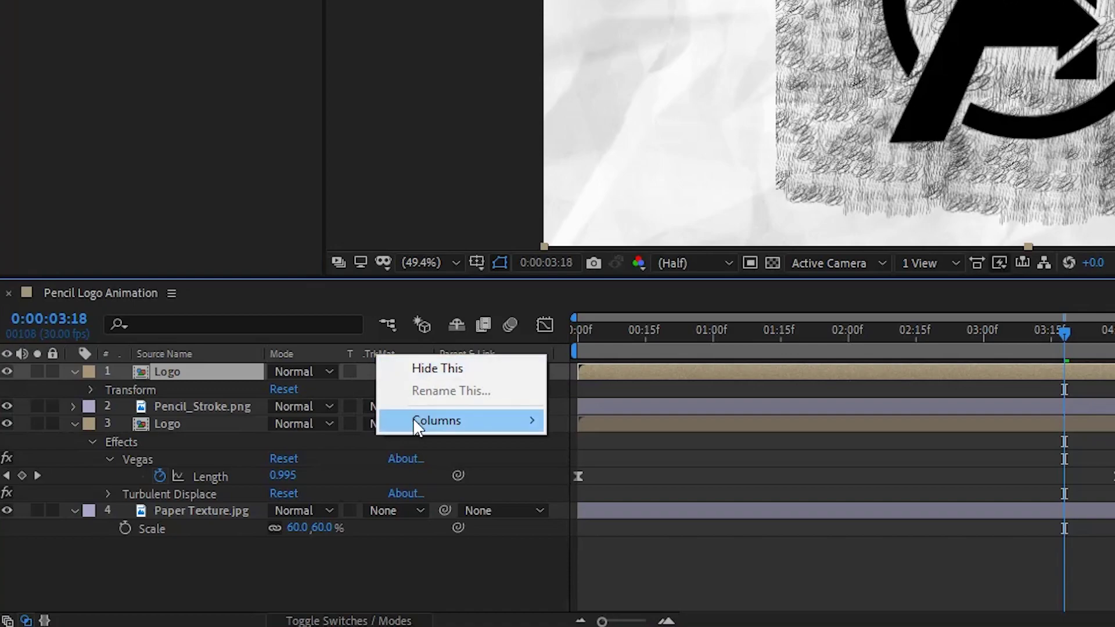
pyautogui.moveTo(518, 415)
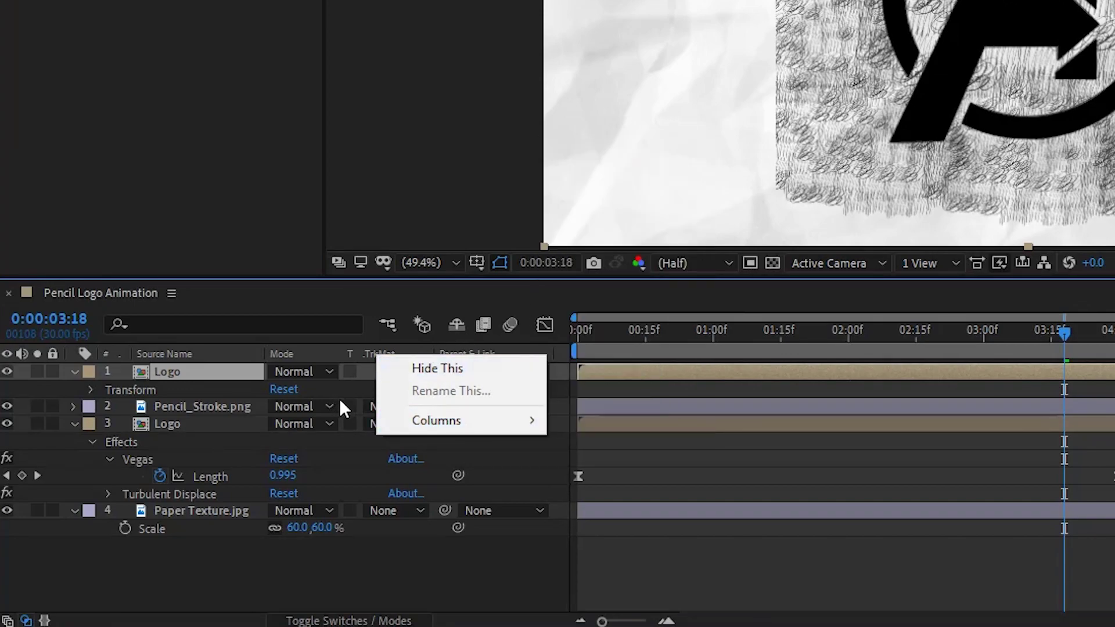
pyautogui.click(364, 383)
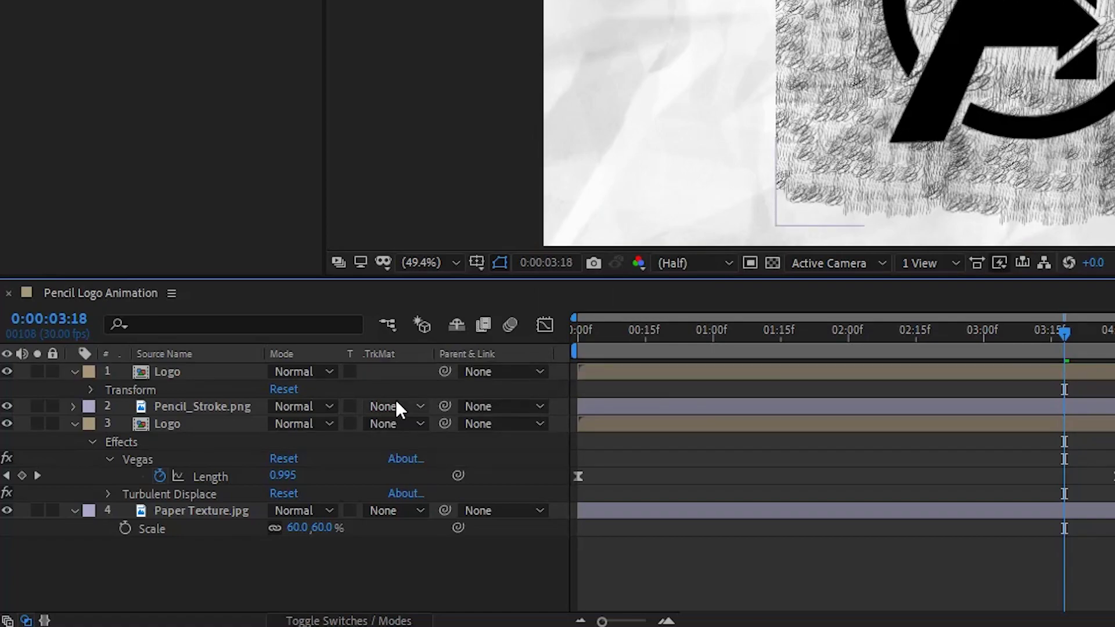
pyautogui.click(395, 406)
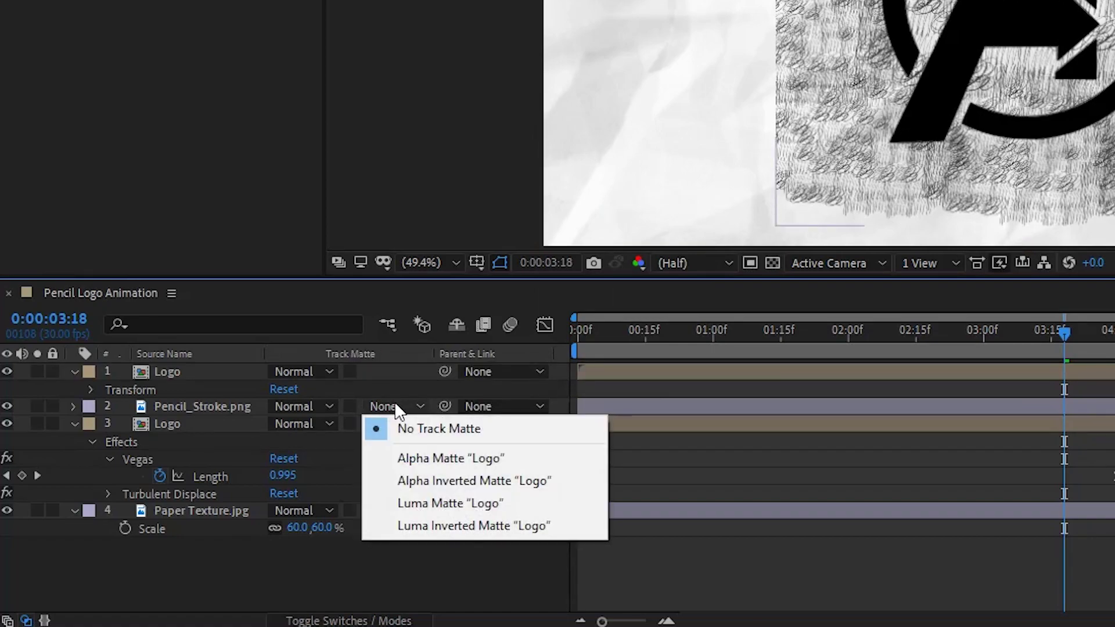
pyautogui.click(411, 459)
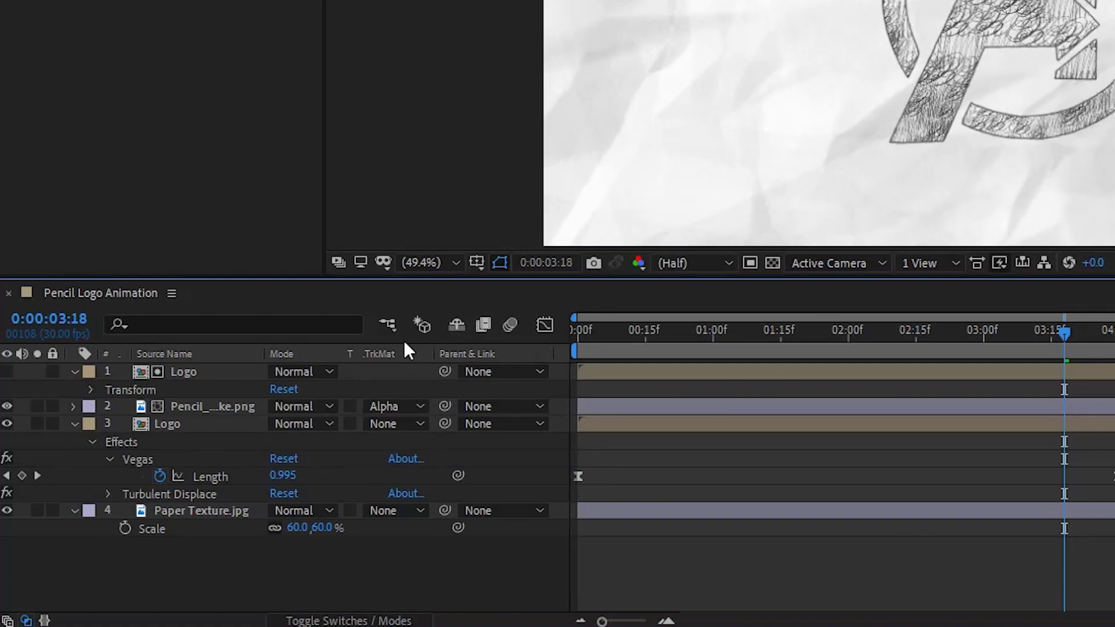
# - Set the Pencil_Stroke.png layer's opacity to 60%
pyautogui.click(222, 406)
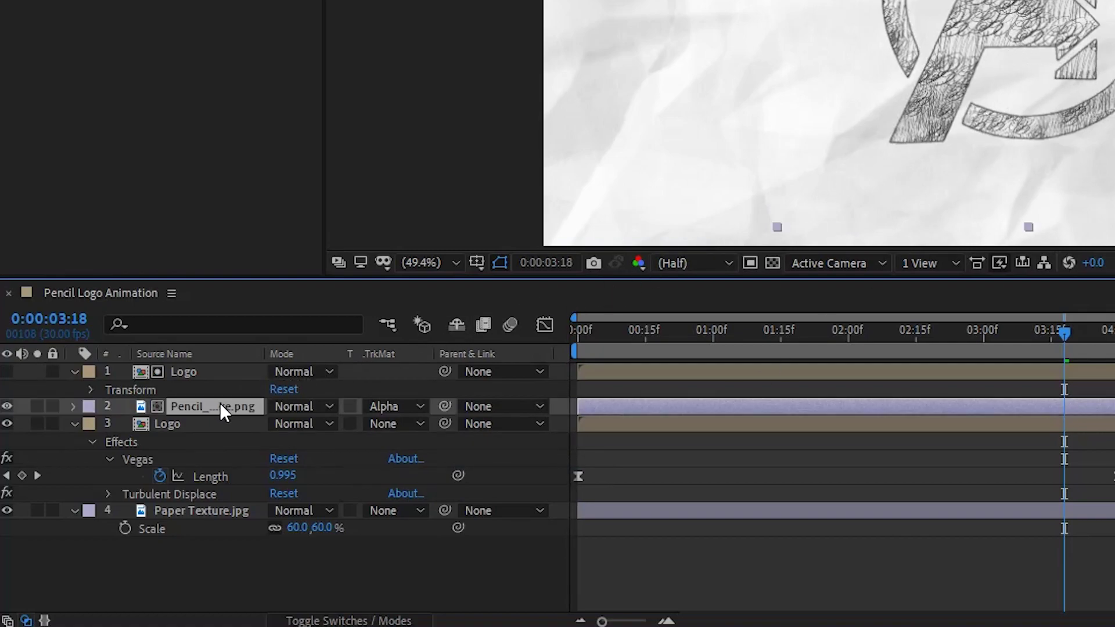
pyautogui.press('t')
pyautogui.click(281, 422)
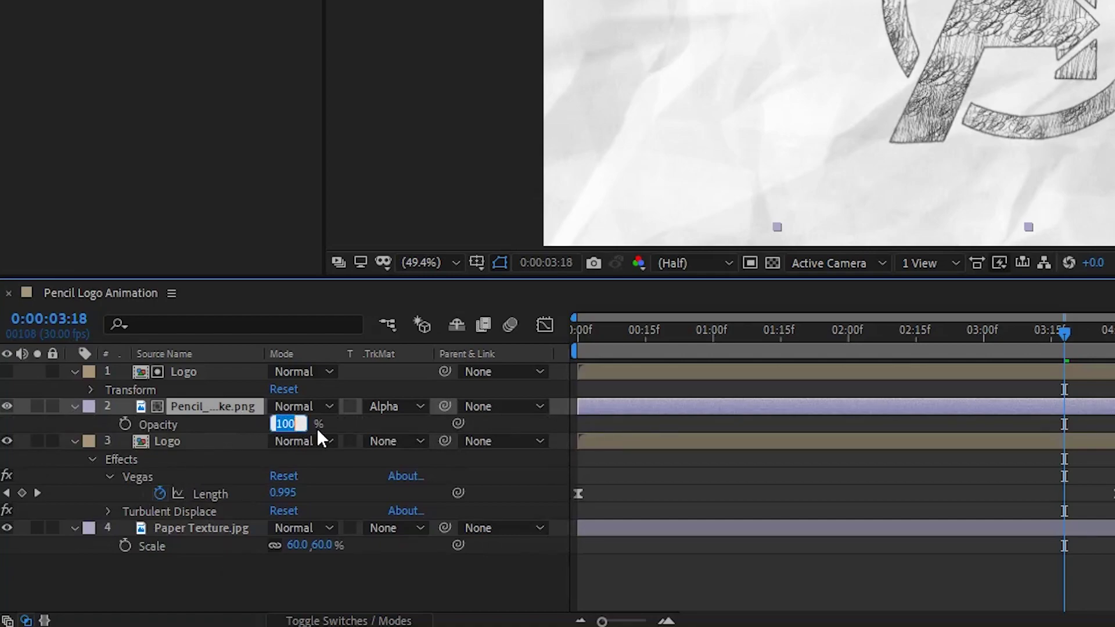
pyautogui.write('60')
pyautogui.press('Return')
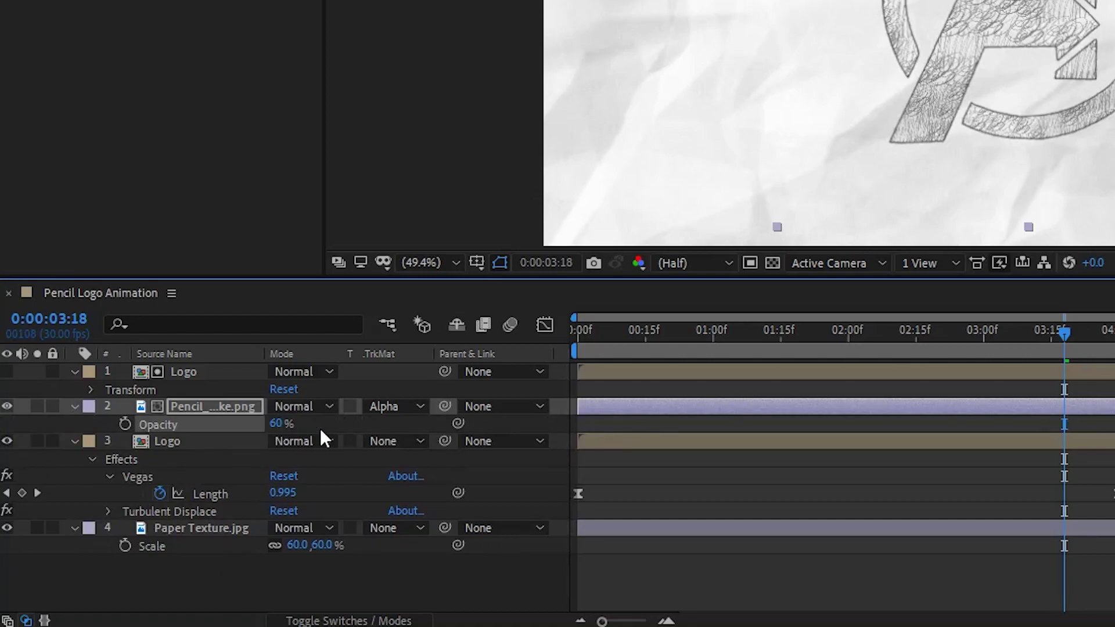
# - Scale the stroke texture to about 97% and nudge it slightly up and left
pyautogui.press('s')
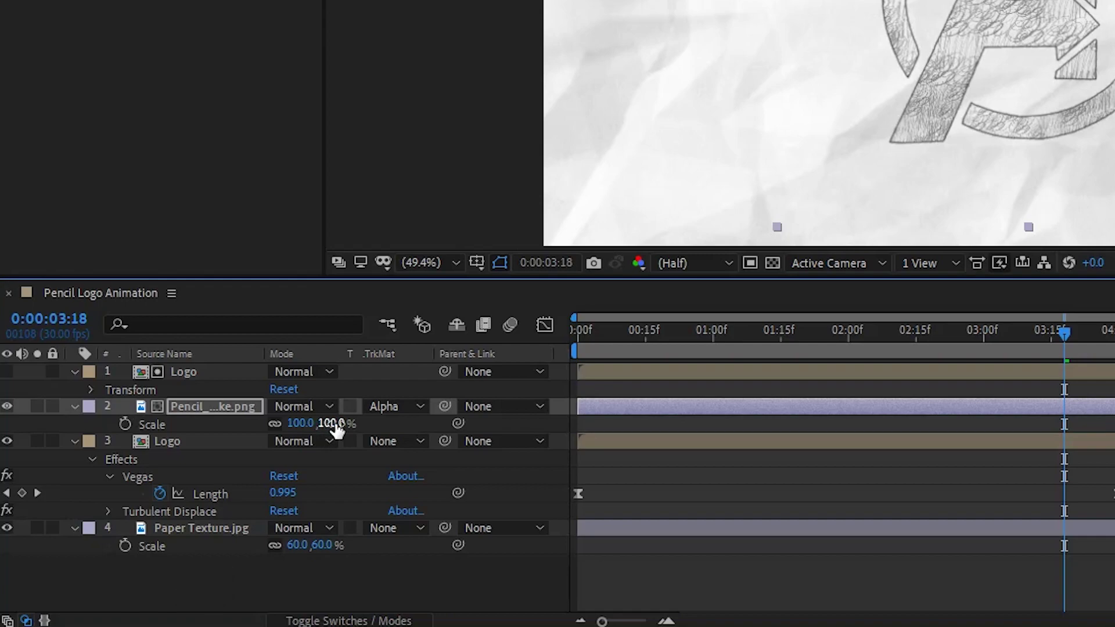
pyautogui.moveTo(319, 424); pyautogui.dragTo(334, 424)
pyautogui.click(340, 423)
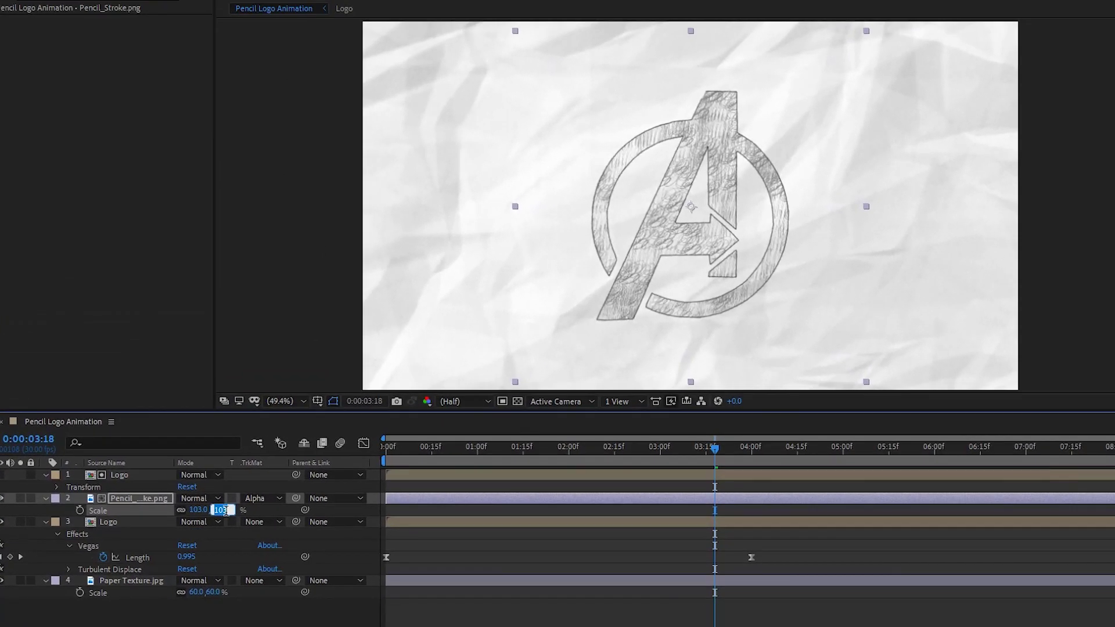
pyautogui.moveTo(224, 510); pyautogui.dragTo(219, 508)
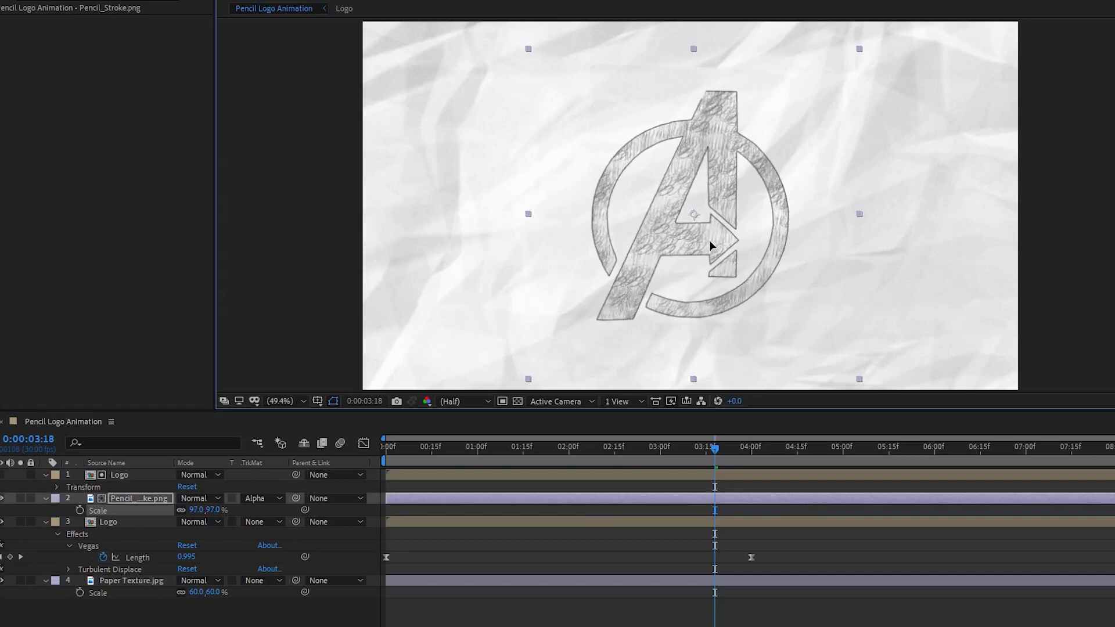
pyautogui.moveTo(697, 243); pyautogui.dragTo(691, 237)
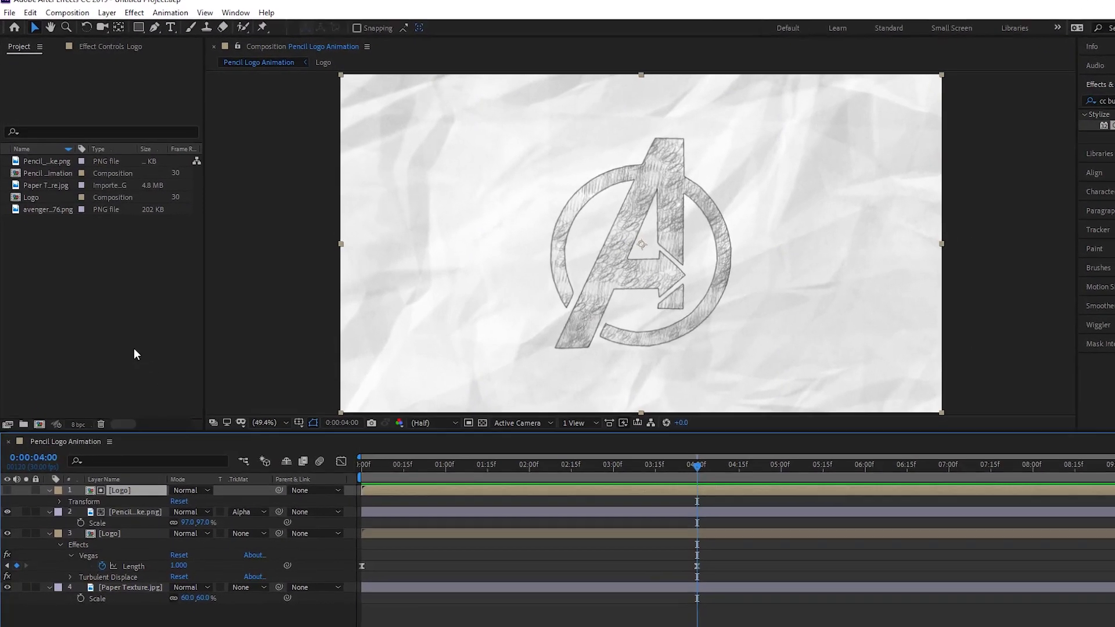
# - Import Paint Splatter.mov and add it as the top layer of Pencil Logo Animation
pyautogui.rightClick(94, 287)
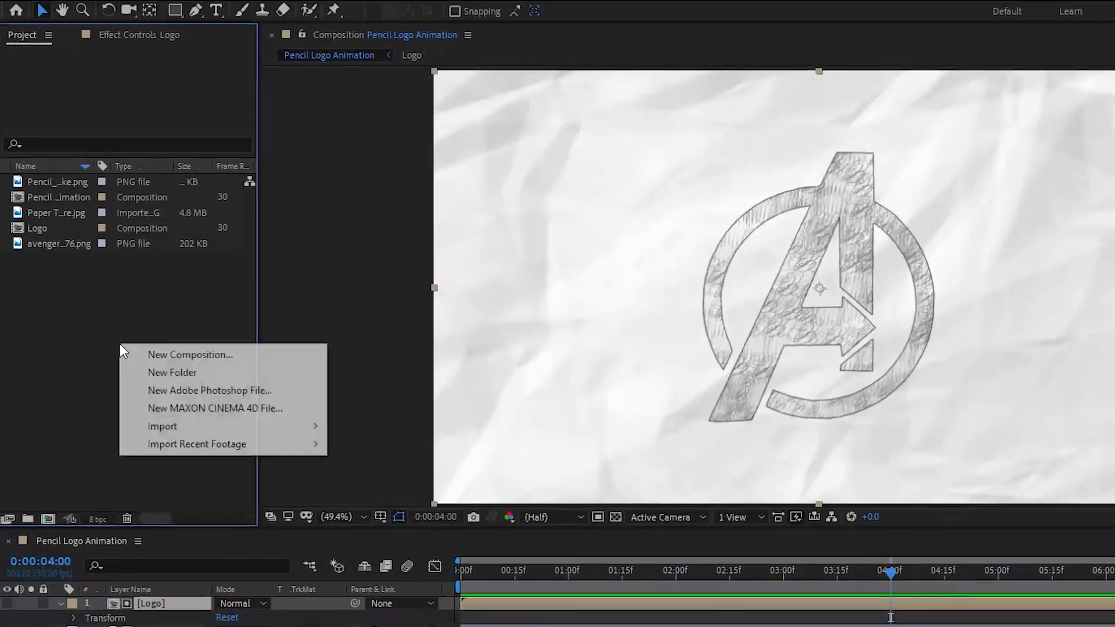
pyautogui.moveTo(127, 352)
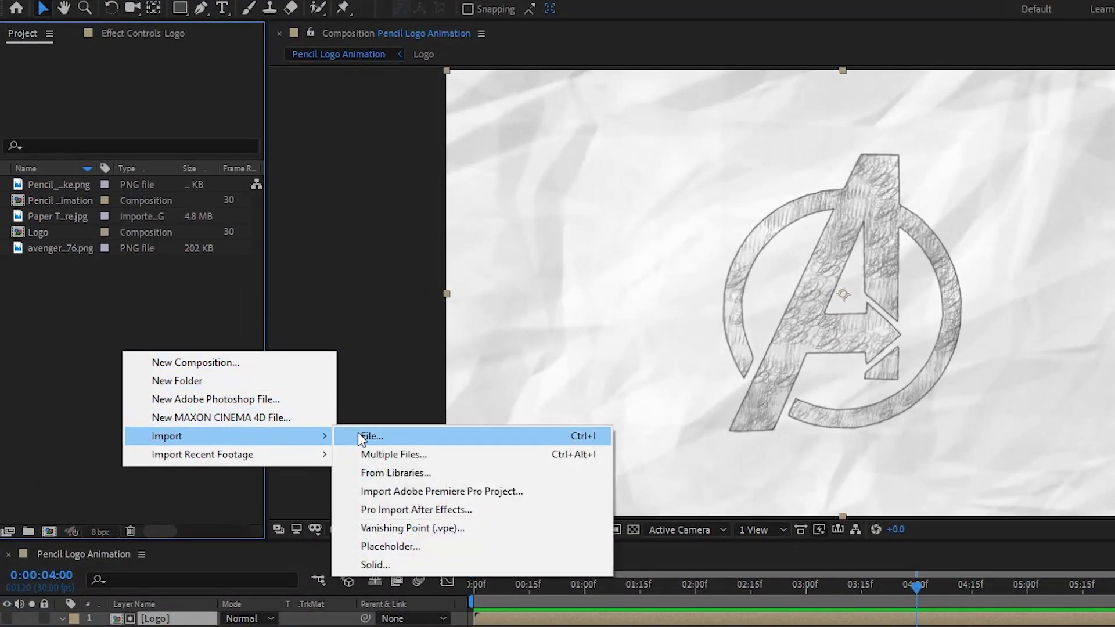
pyautogui.click(365, 437)
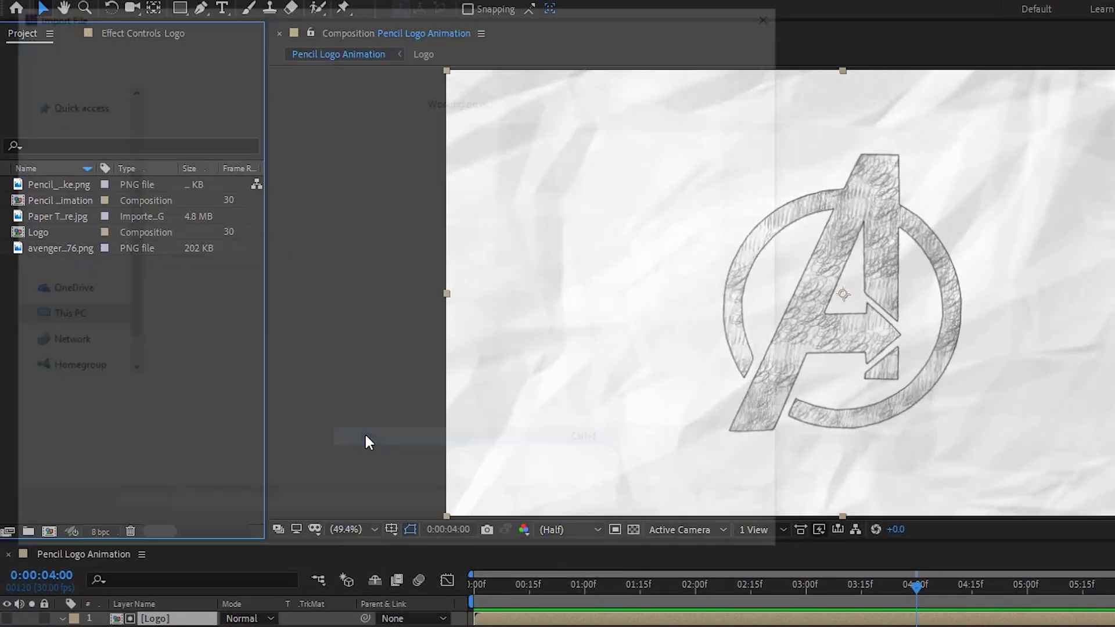
pyautogui.click(279, 157)
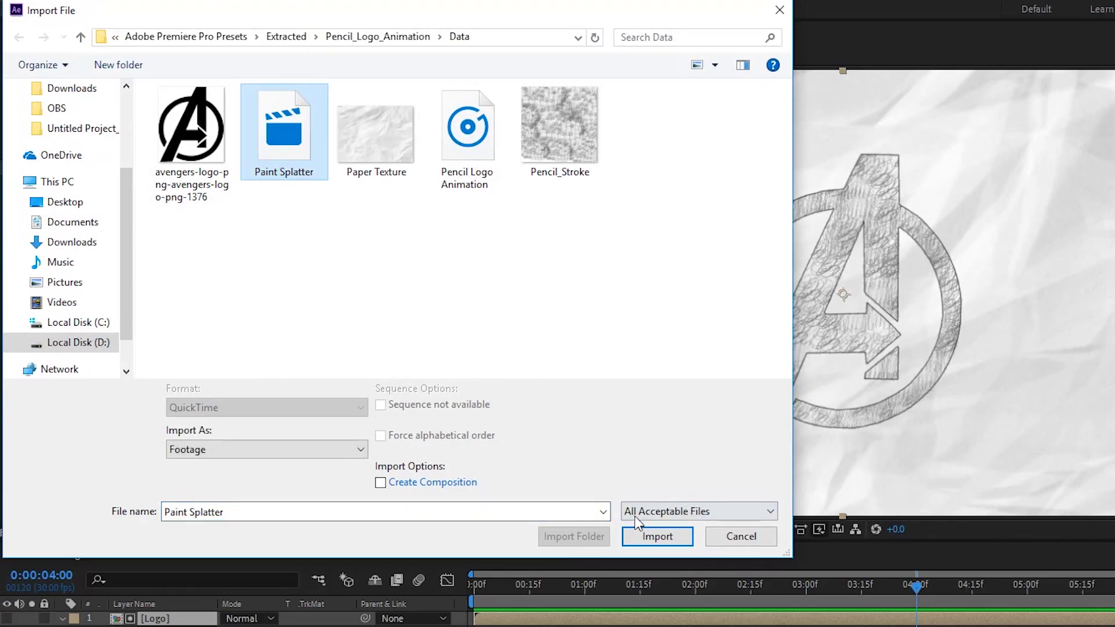
pyautogui.click(650, 535)
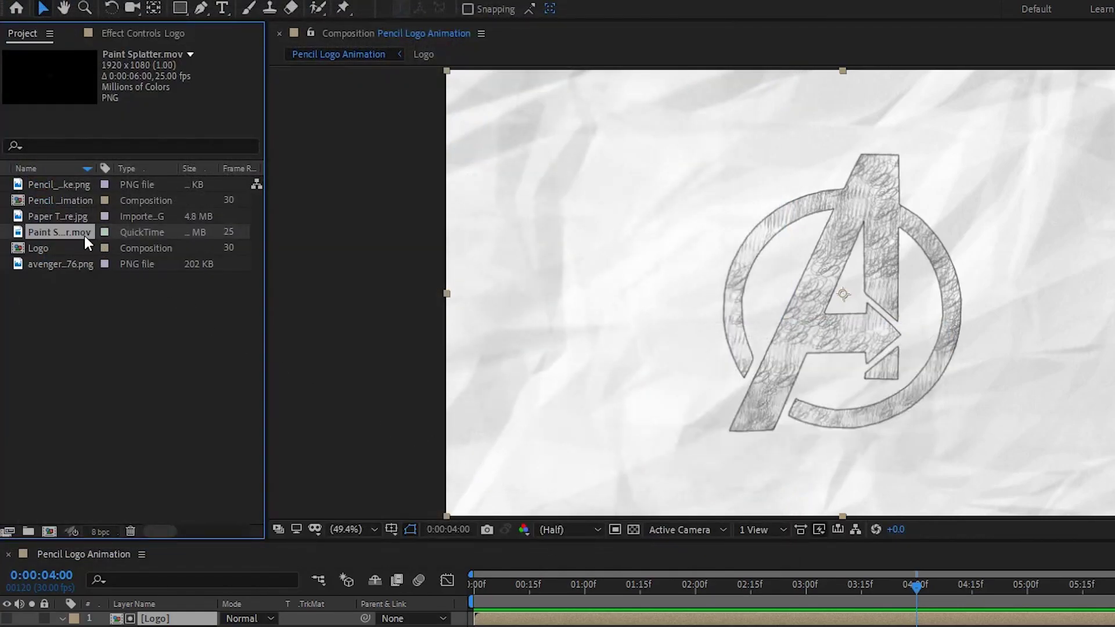
pyautogui.moveTo(72, 234)
pyautogui.mouseDown()
pyautogui.moveTo(164, 481)
pyautogui.moveTo(184, 615)
pyautogui.mouseUp()
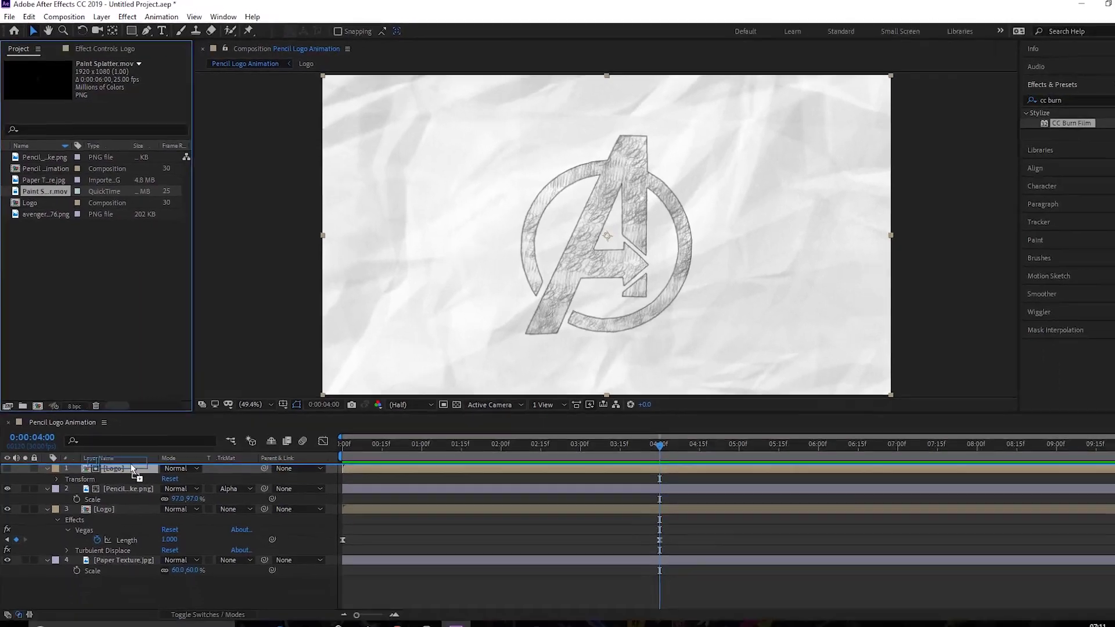
pyautogui.moveTo(132, 468); pyautogui.dragTo(126, 452)
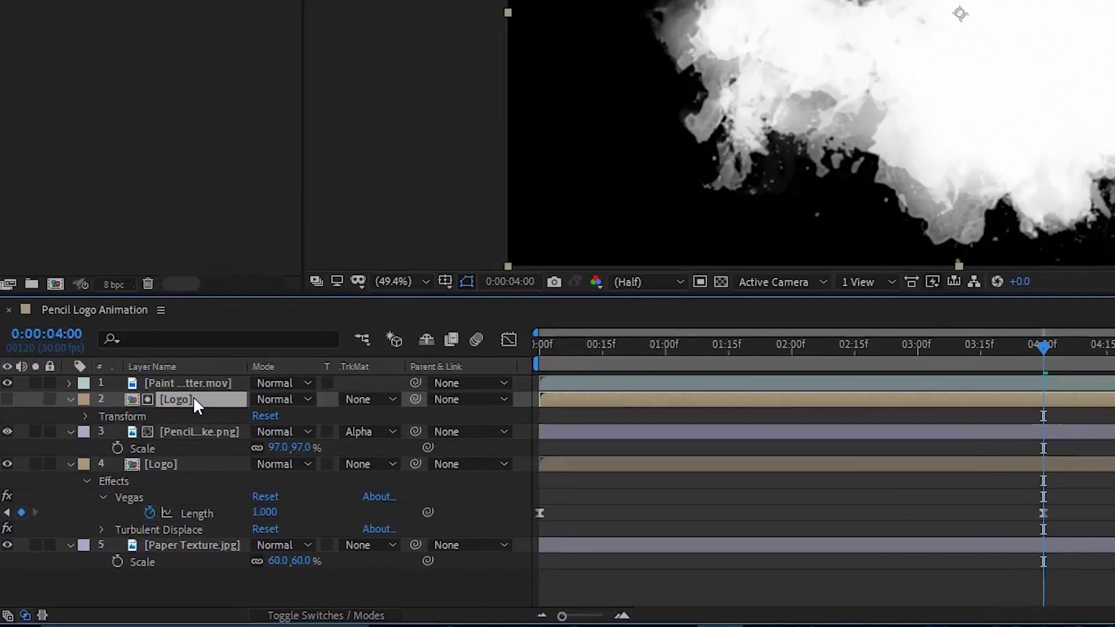
# - Duplicate the solid Logo layer below Paint Splatter.mov and rename the copy "Logo Reveal"
pyautogui.hotkey('ctrl', 'd')
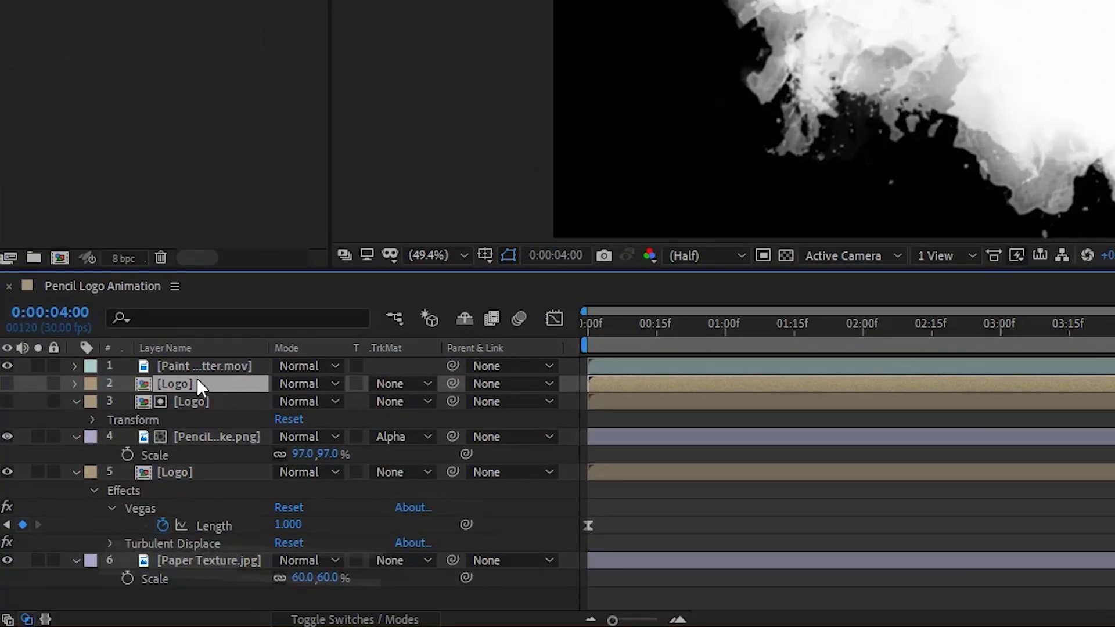
pyautogui.press('Return')
pyautogui.press('BackSpace')
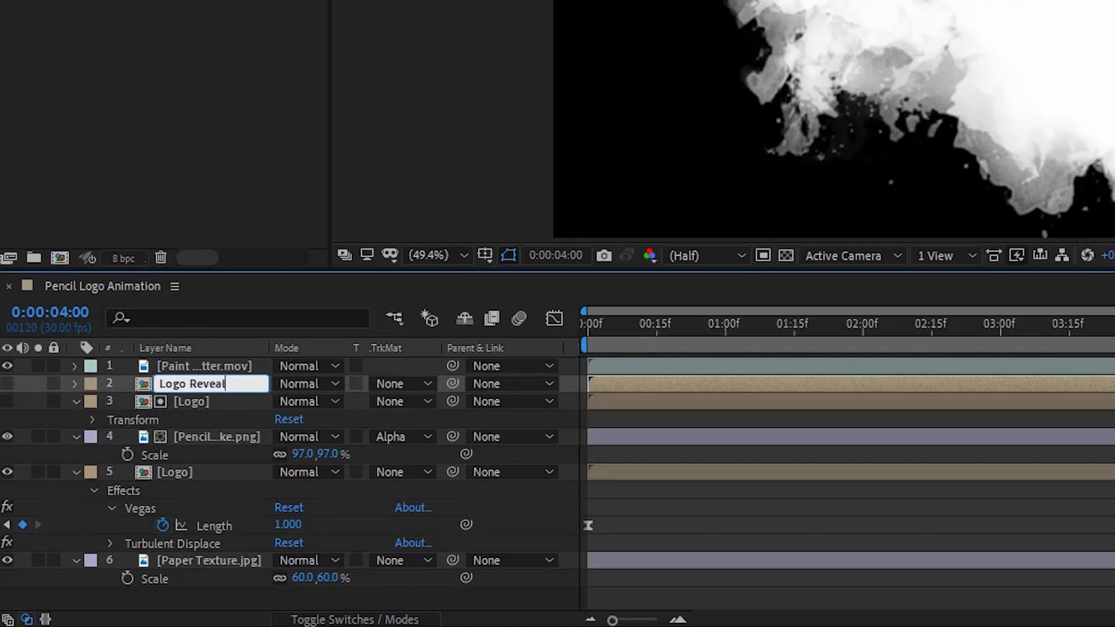
pyautogui.press('Return')
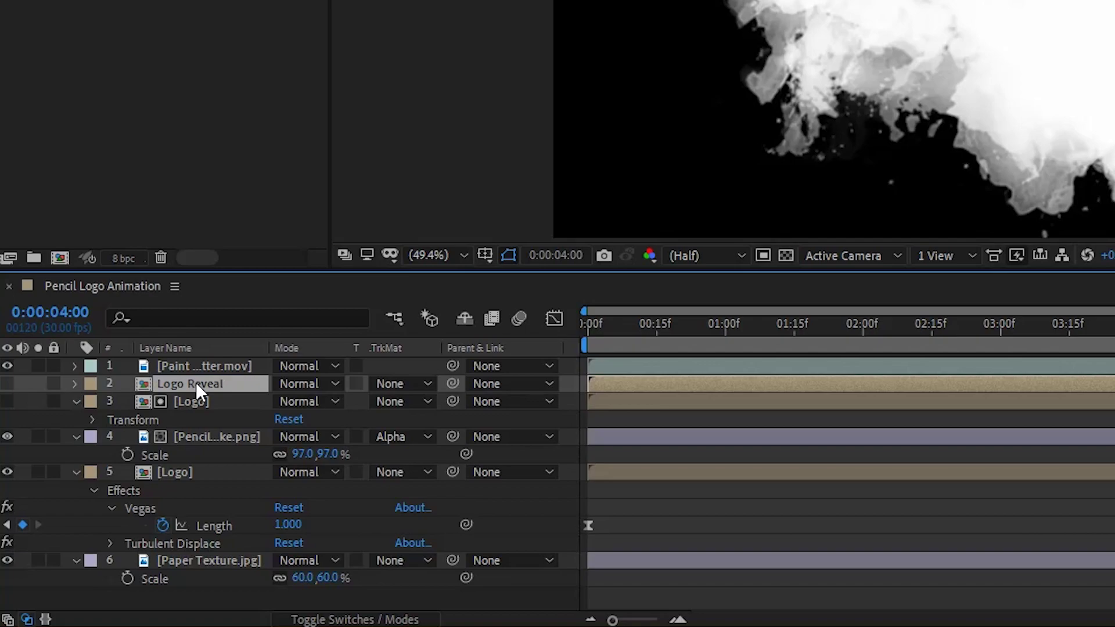
# - Start Paint Splatter at about 4:00, set Logo Reveal's matte to Luma Matte, and make it visible
pyautogui.click(214, 360)
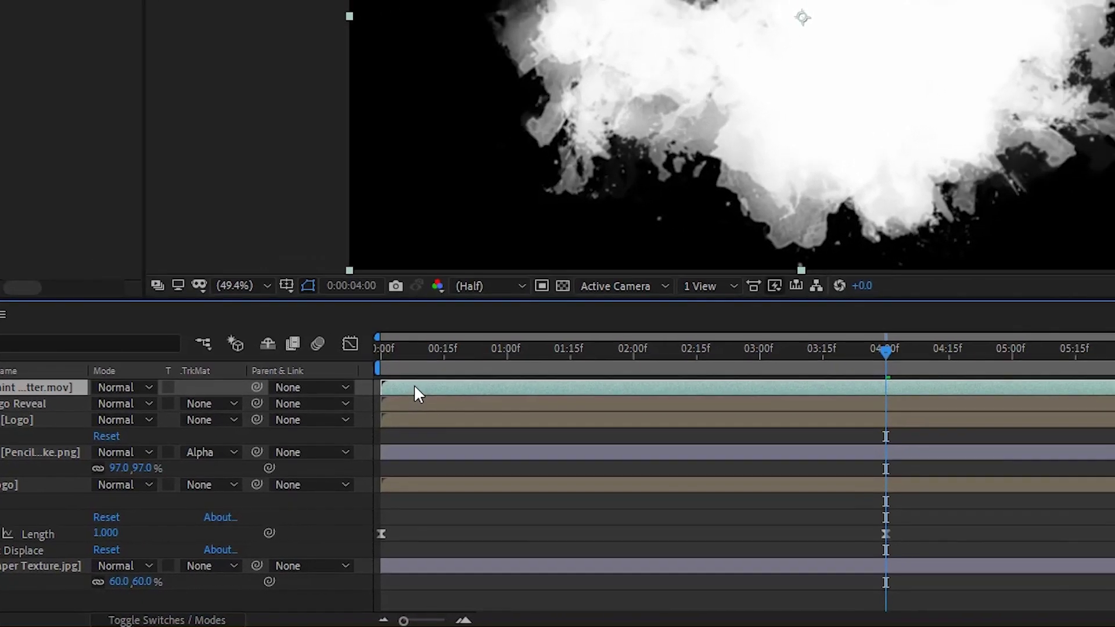
pyautogui.moveTo(414, 391)
pyautogui.mouseDown()
pyautogui.moveTo(369, 411)
pyautogui.moveTo(617, 410)
pyautogui.mouseUp()
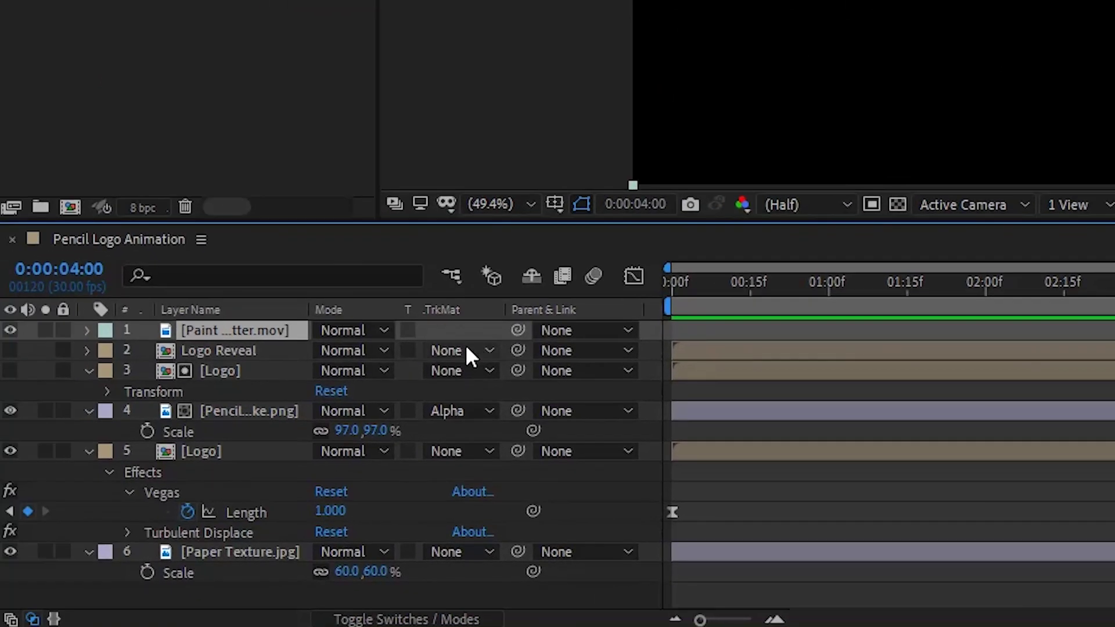
pyautogui.click(460, 351)
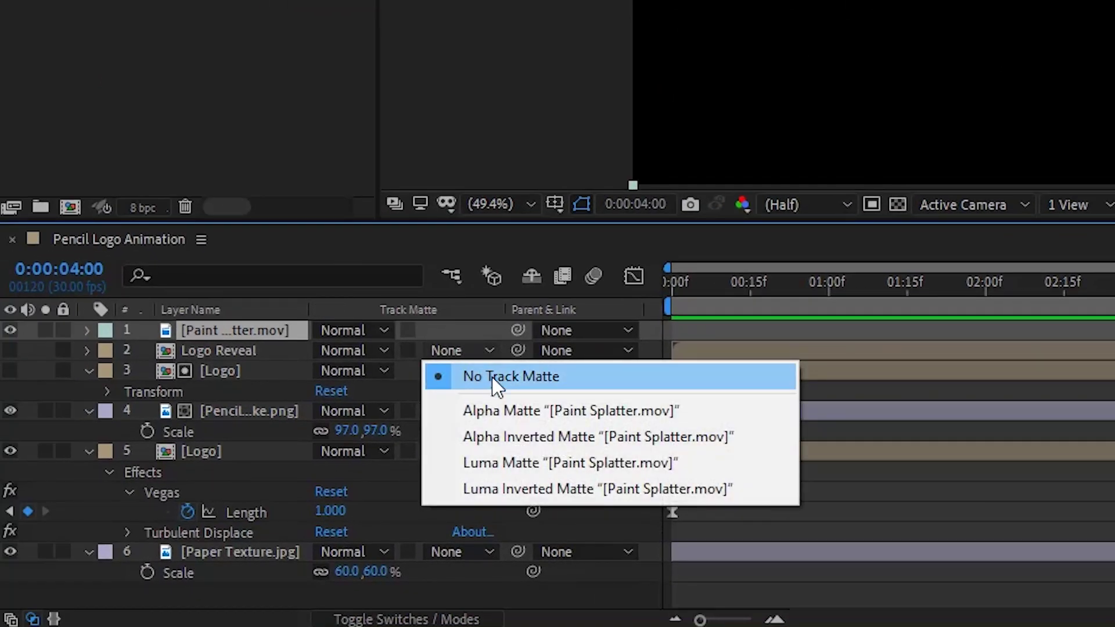
pyautogui.click(521, 462)
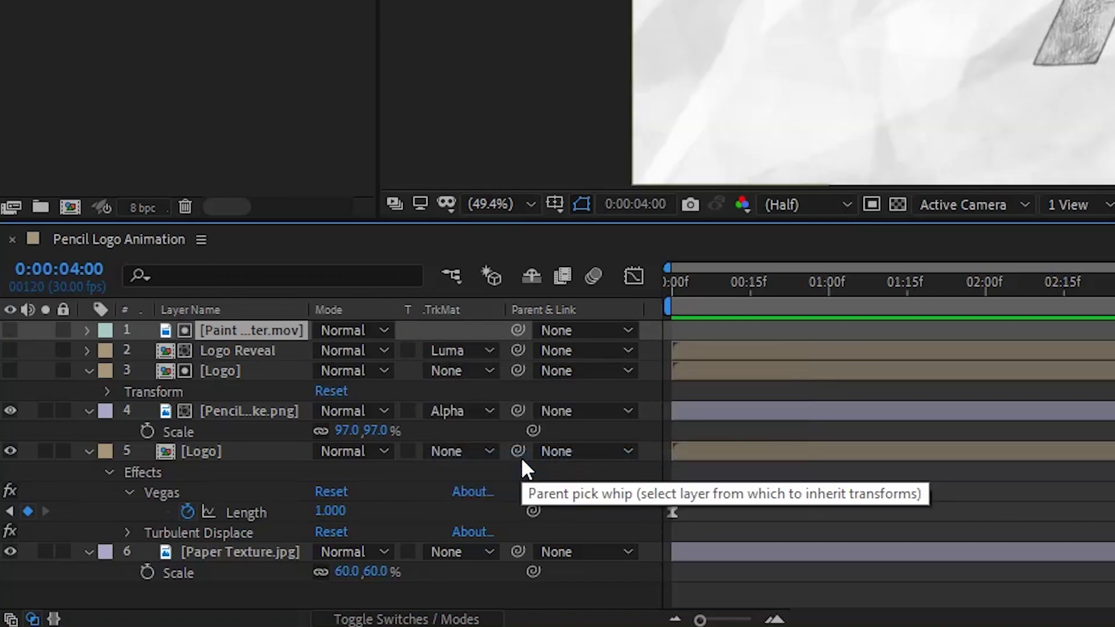
pyautogui.click(9, 348)
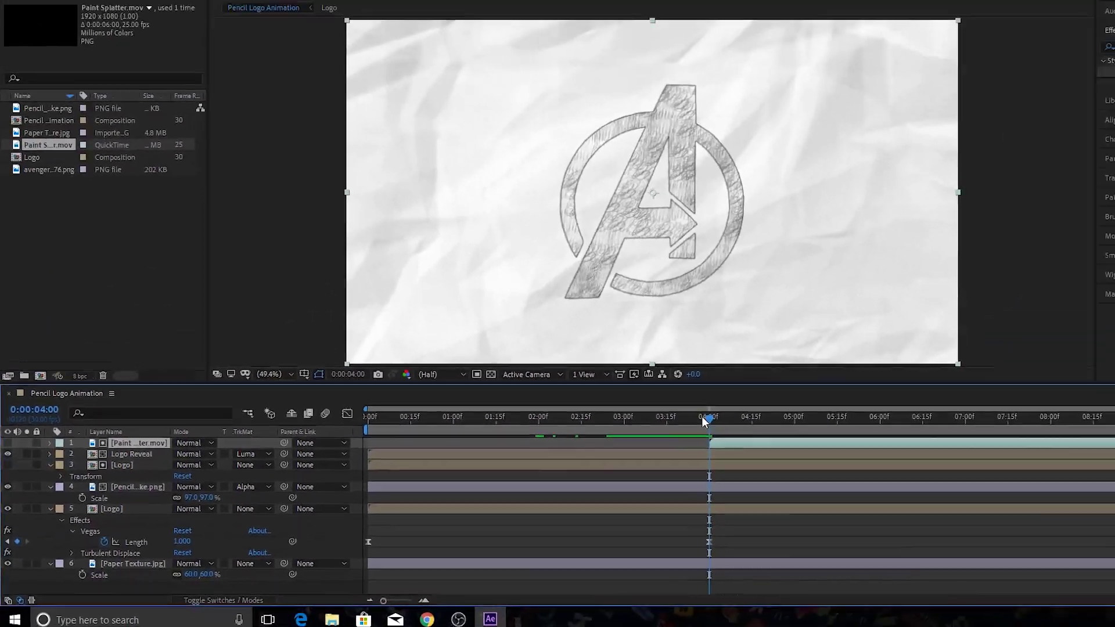
# - Scrub around 4 seconds to check the reveal, then shift the paint splatter slightly left
pyautogui.moveTo(1086, 320); pyautogui.dragTo(1111, 320)
pyautogui.moveTo(677, 439); pyautogui.dragTo(608, 437)
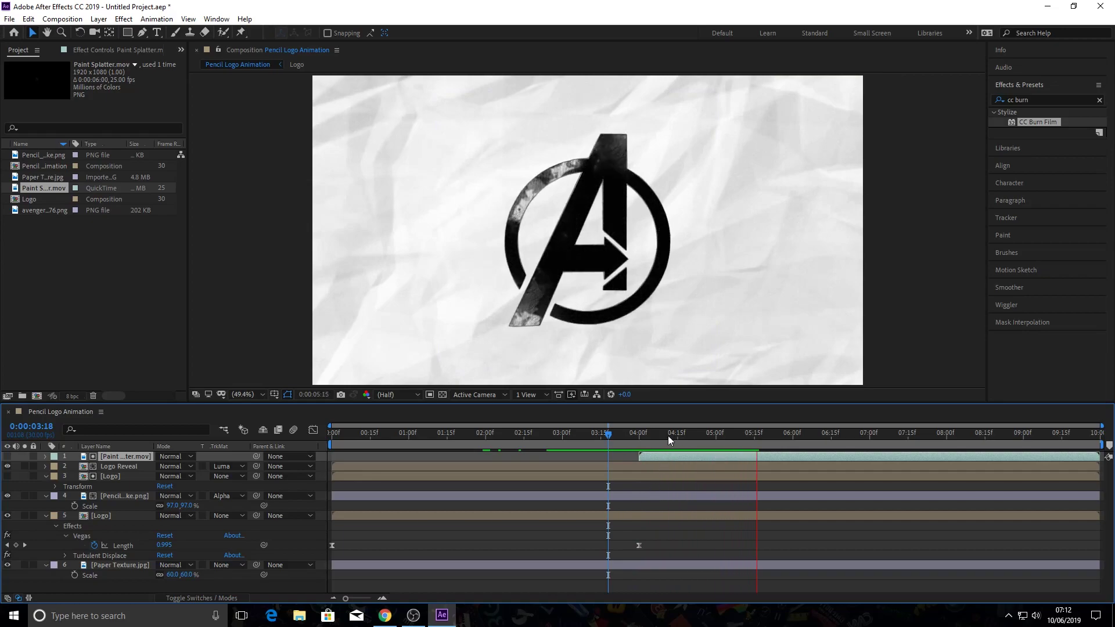
pyautogui.press('space')
pyautogui.click(613, 440)
pyautogui.moveTo(664, 443); pyautogui.dragTo(788, 438)
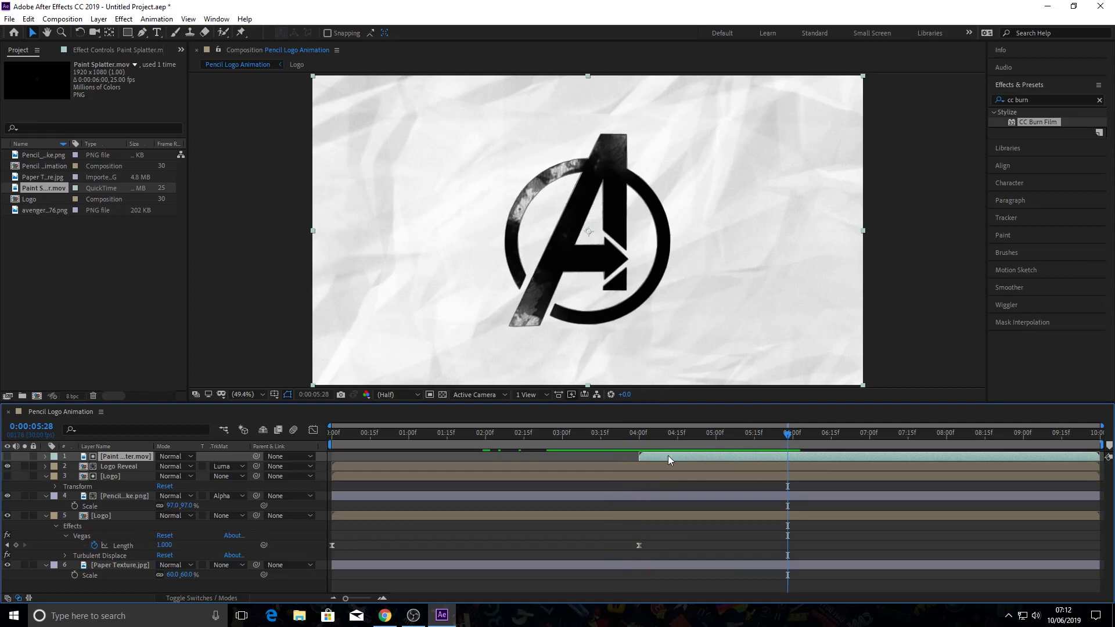
pyautogui.moveTo(599, 248)
pyautogui.mouseDown()
pyautogui.moveTo(572, 244)
pyautogui.moveTo(575, 259)
pyautogui.mouseUp()
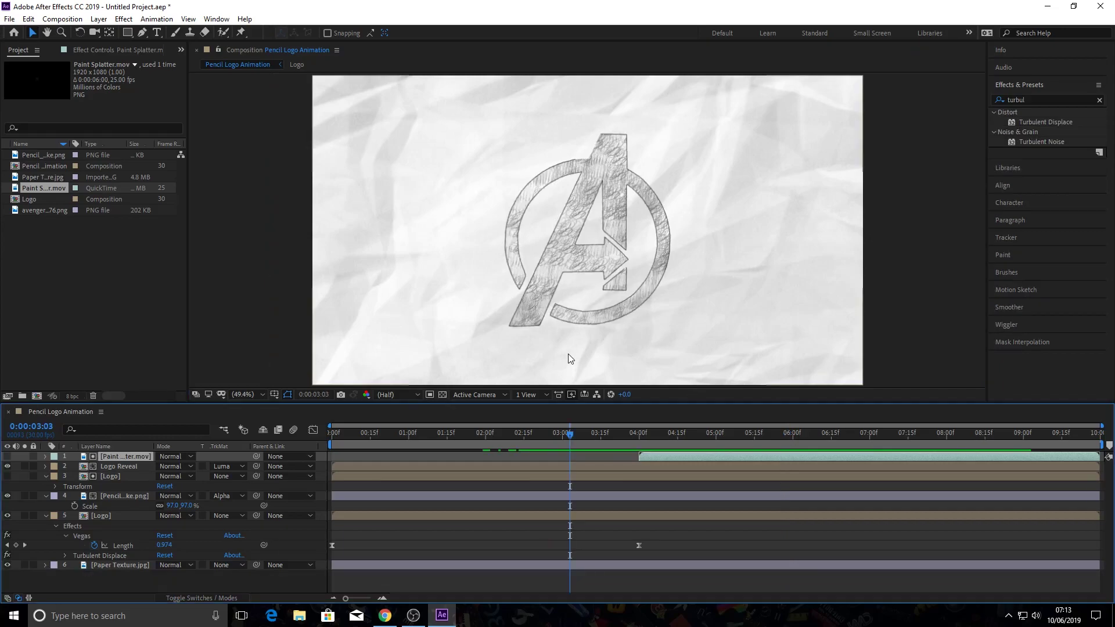
# - Search "cc burn" in Effects & Presets and apply CC Burn Film to Pencil_Stroke.png
pyautogui.click(583, 496)
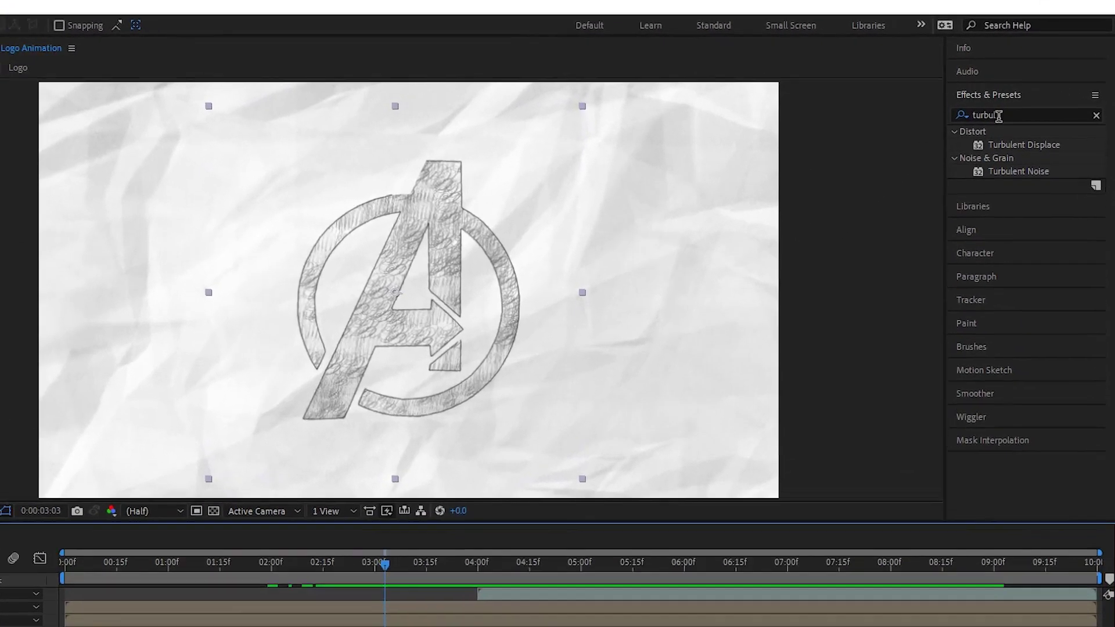
pyautogui.doubleClick(999, 116)
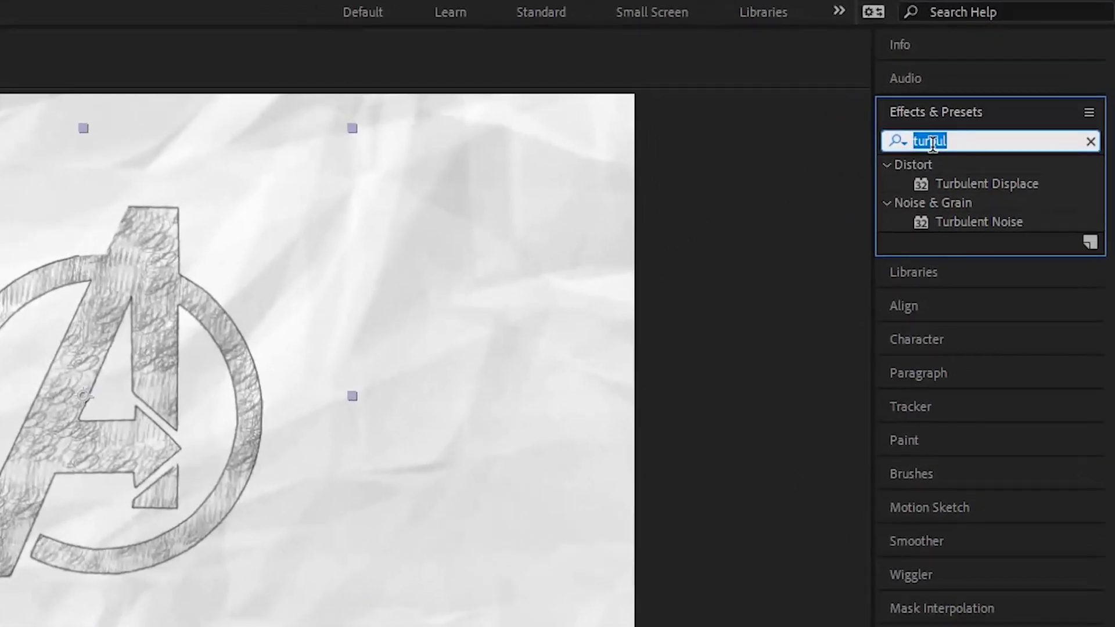
pyautogui.press('BackSpace')
pyautogui.write('cc burn')
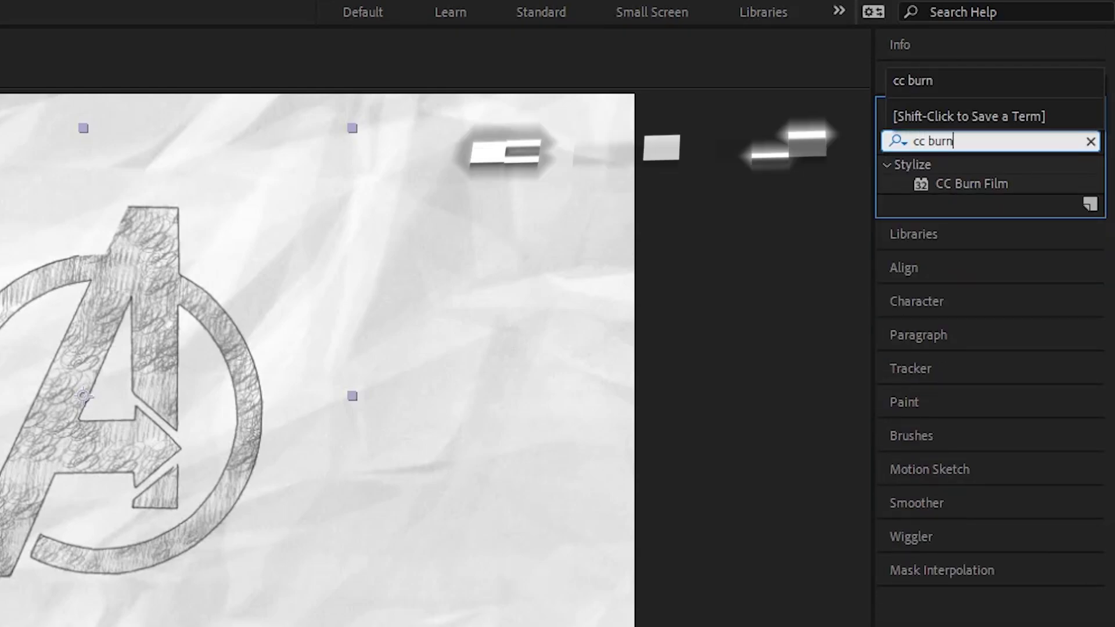
pyautogui.moveTo(950, 184)
pyautogui.mouseDown()
pyautogui.moveTo(542, 517)
pyautogui.moveTo(569, 581)
pyautogui.moveTo(570, 495)
pyautogui.mouseUp()
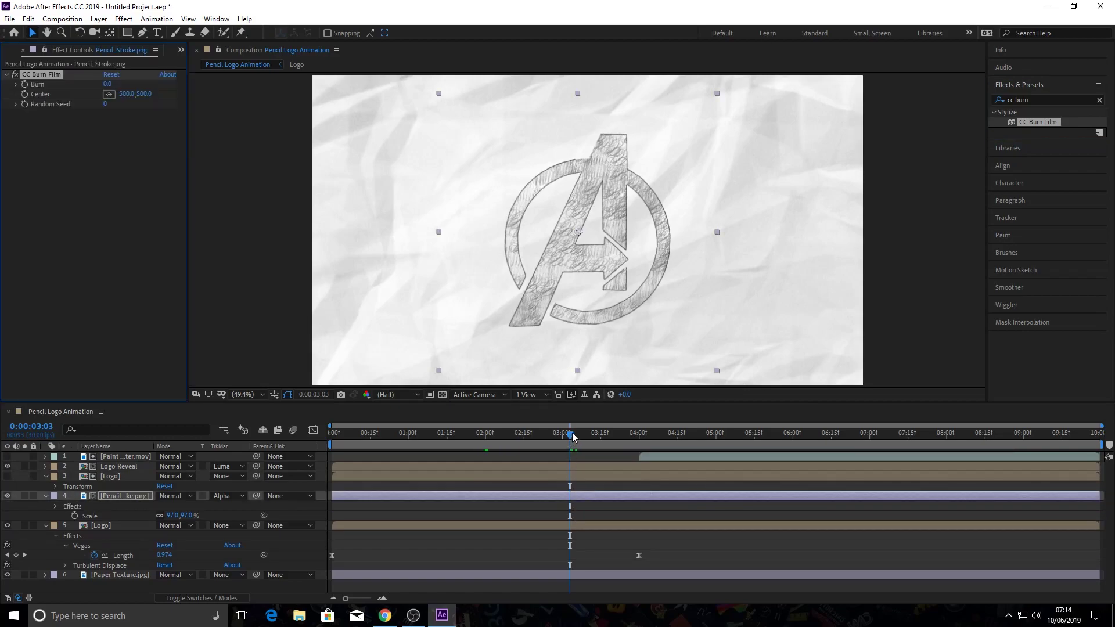
# - At about 2 seconds, set CC Burn Film's Burn to 75 and Random Seed to 20
pyautogui.moveTo(573, 437); pyautogui.dragTo(485, 434)
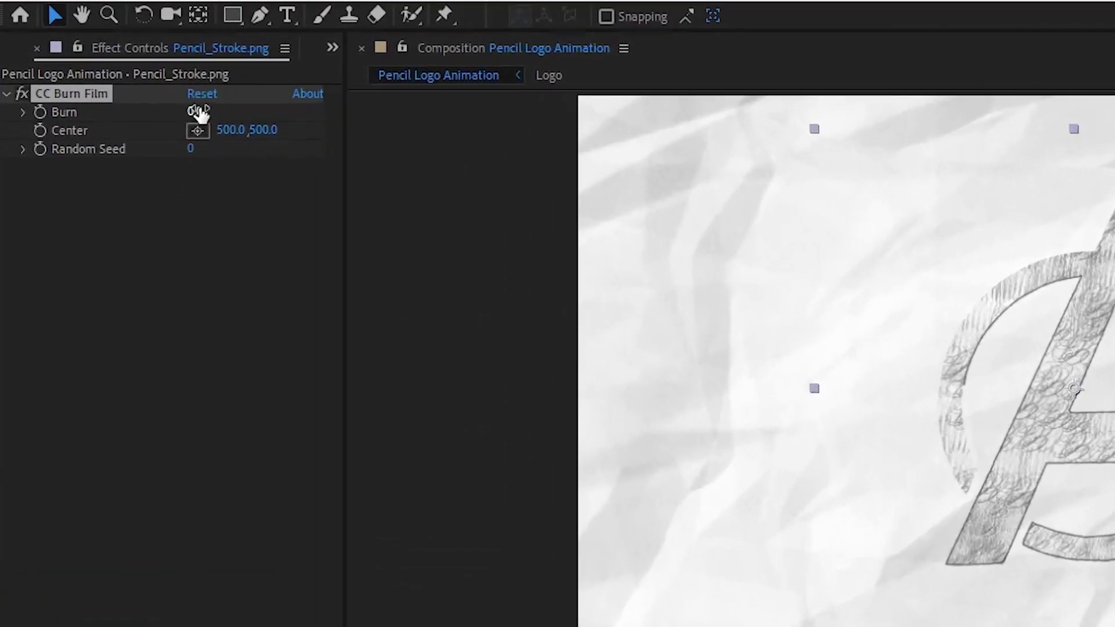
pyautogui.click(108, 84)
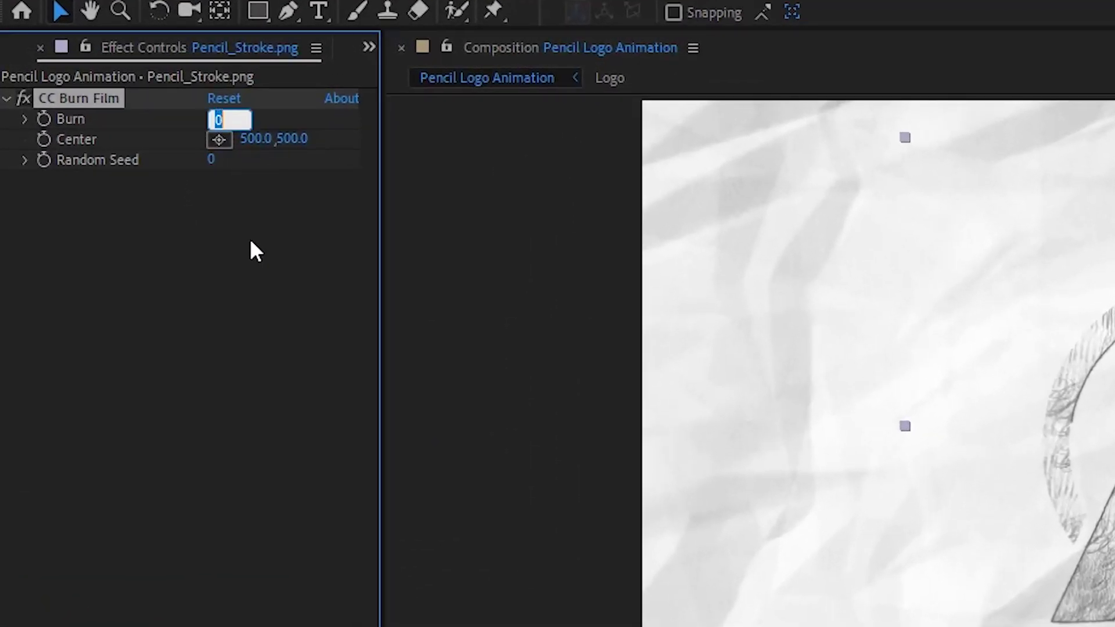
pyautogui.write('75')
pyautogui.press('Return')
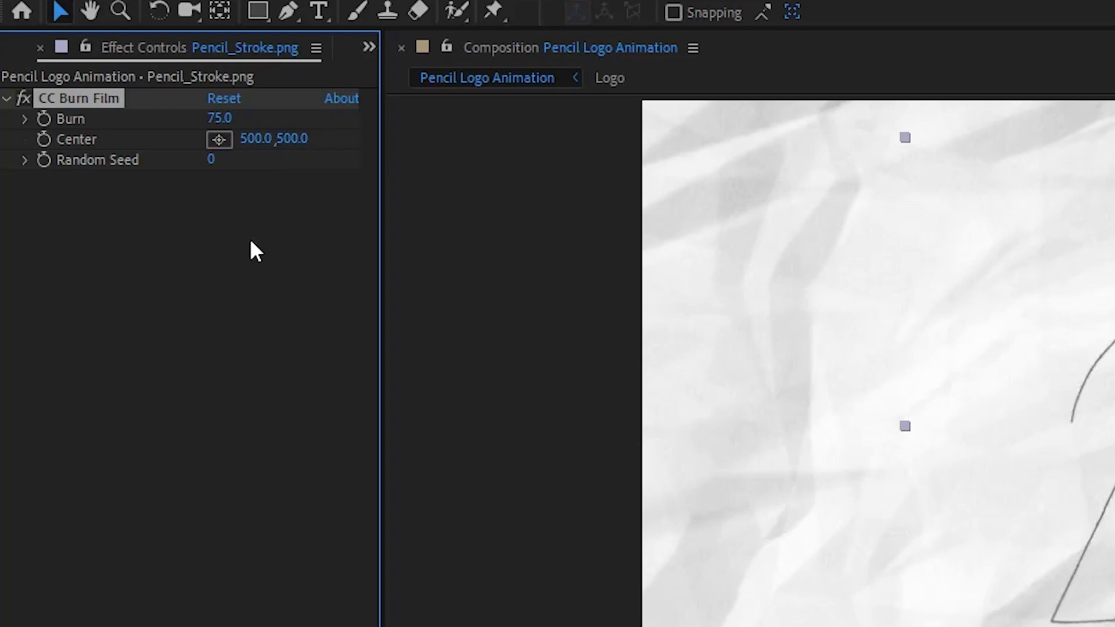
pyautogui.click(213, 162)
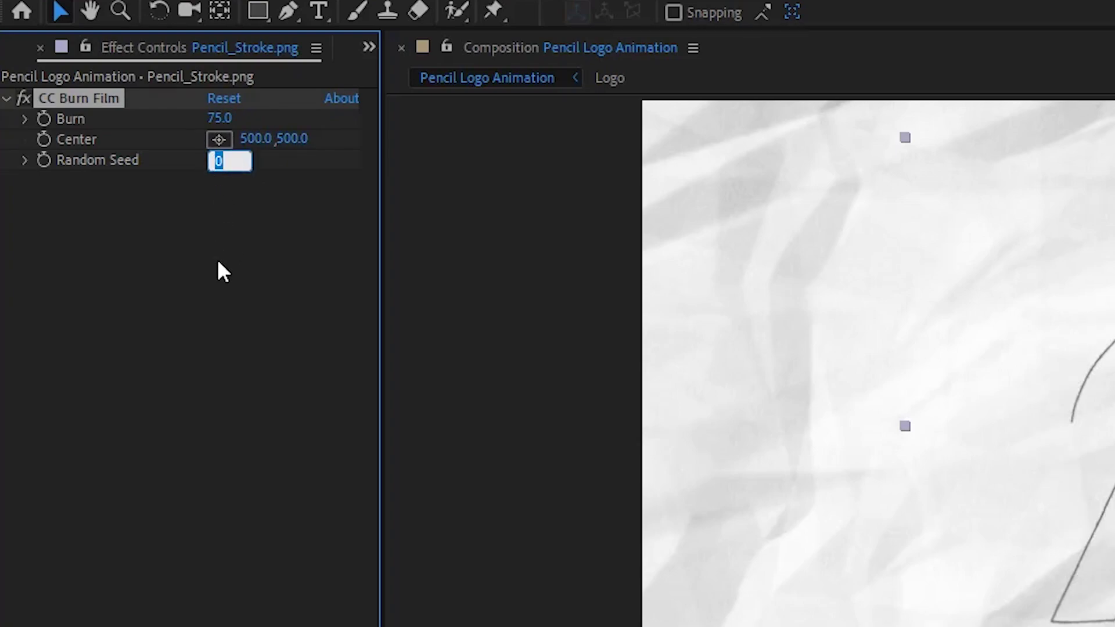
pyautogui.write('20')
pyautogui.press('Return')
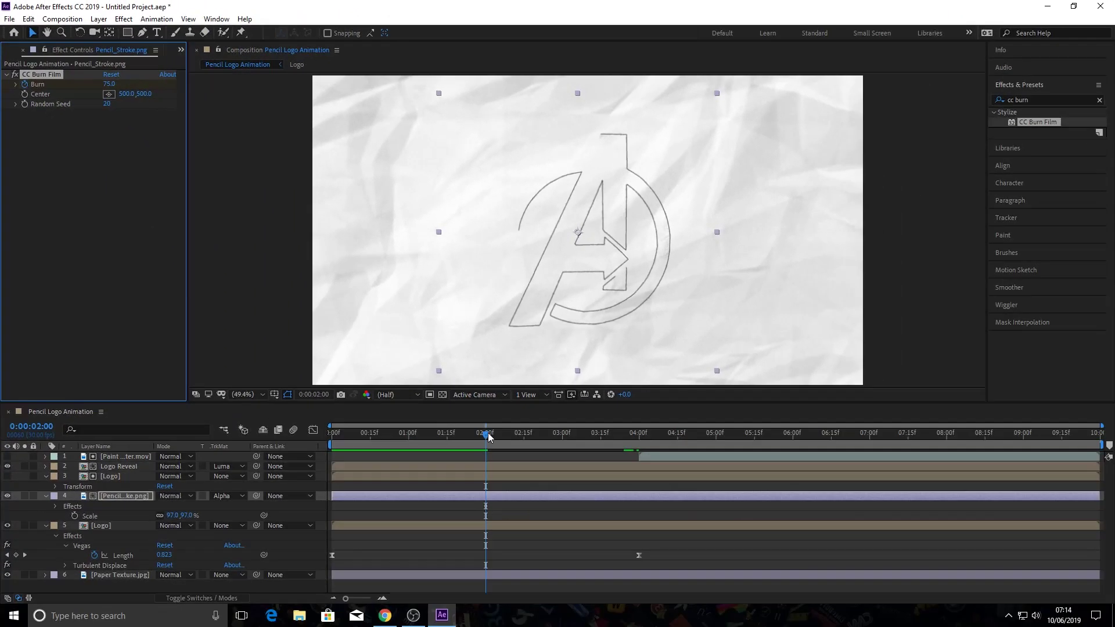
# - At 4 seconds, set Burn to 0, then scrub back to check the burn-in
pyautogui.moveTo(488, 433); pyautogui.dragTo(642, 443)
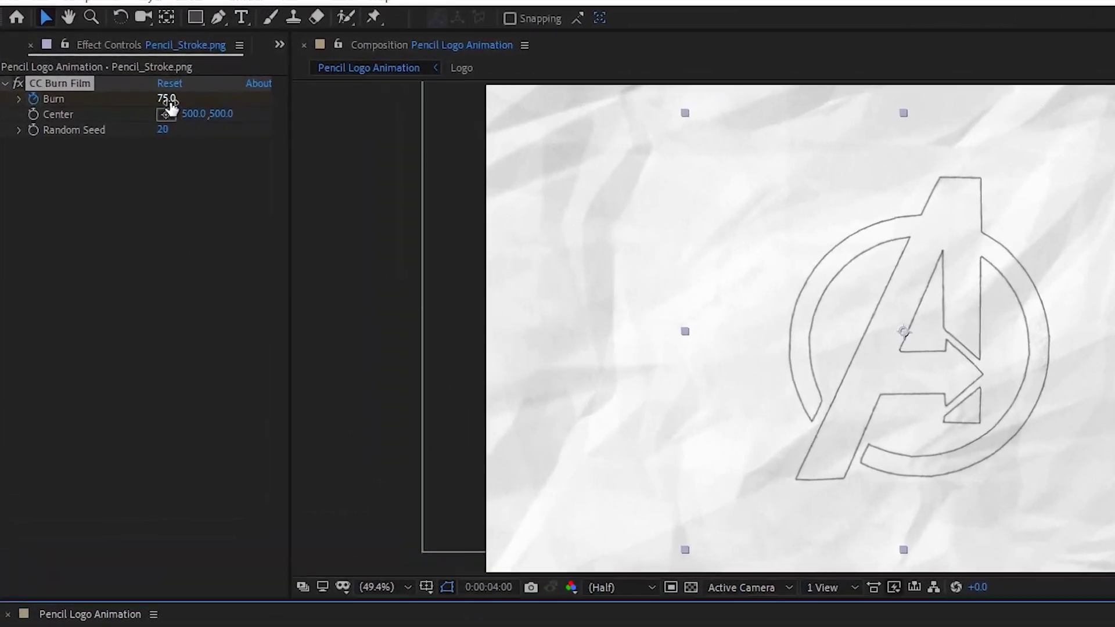
pyautogui.click(109, 83)
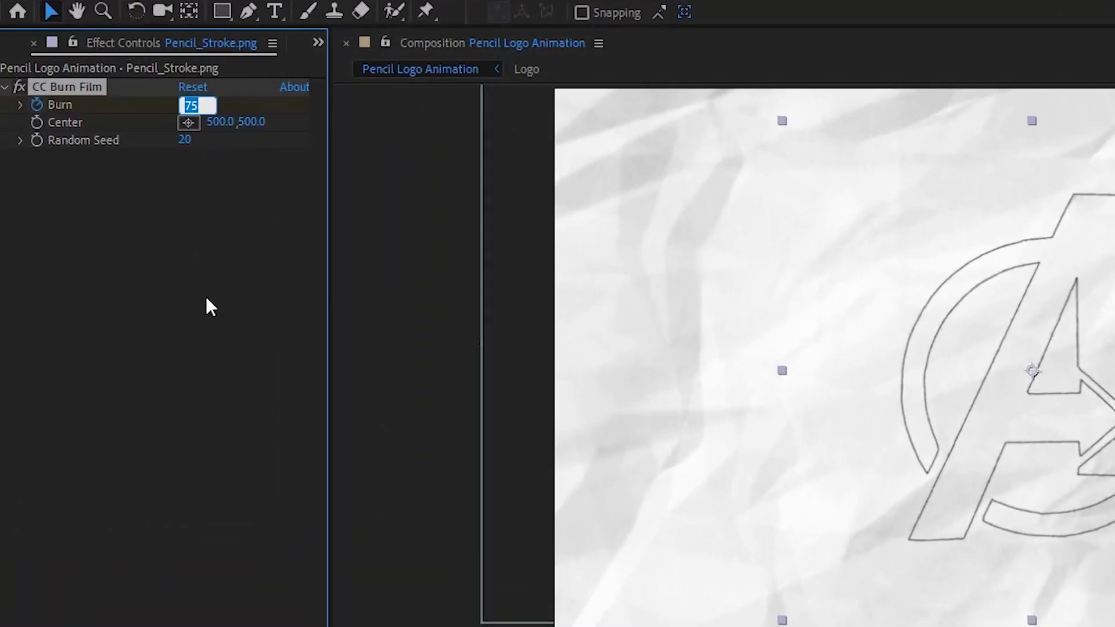
pyautogui.write('0')
pyautogui.press('Return')
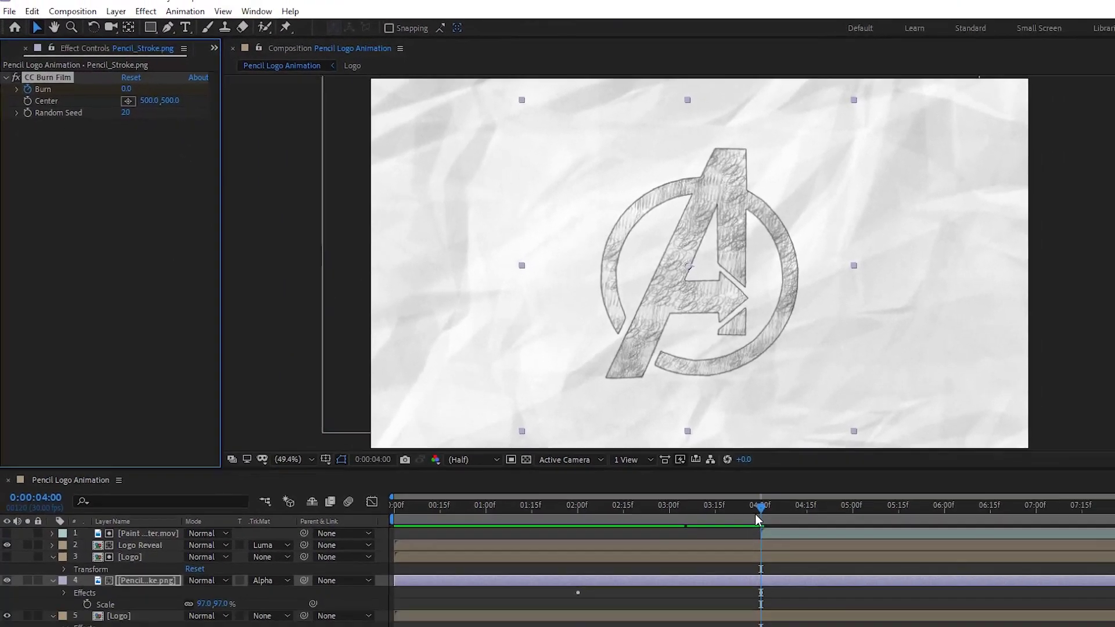
pyautogui.moveTo(639, 436); pyautogui.dragTo(461, 431)
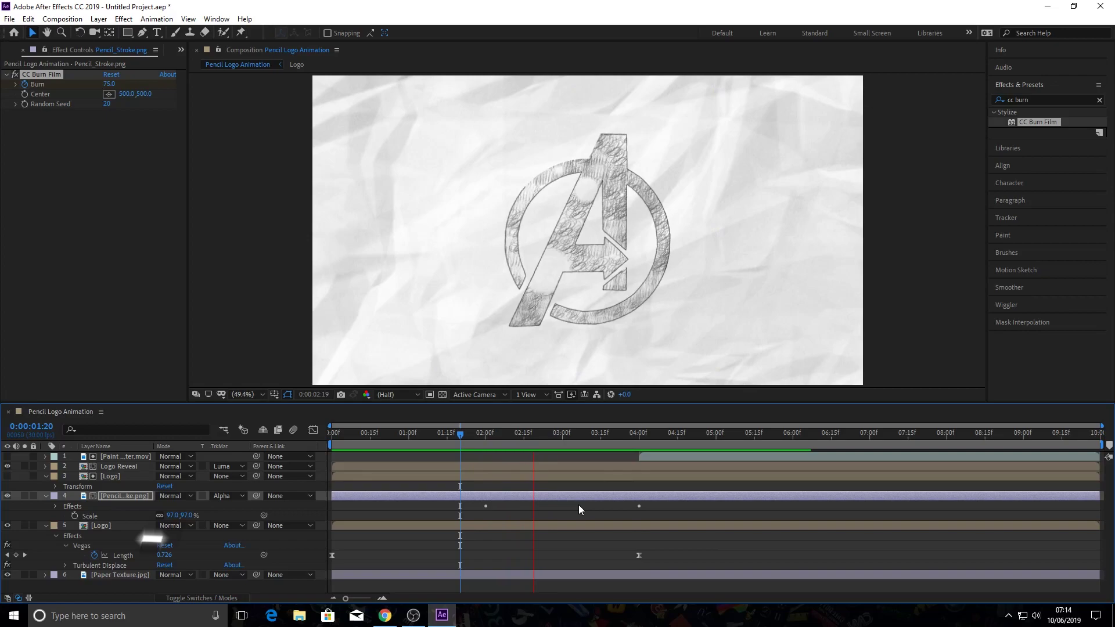
# - Apply Easy Ease to the pencil layer's 02:00 and 04:00 keyframes and start Paint Splatter.mov earlier
pyautogui.press('u')
pyautogui.moveTo(476, 496); pyautogui.dragTo(644, 511)
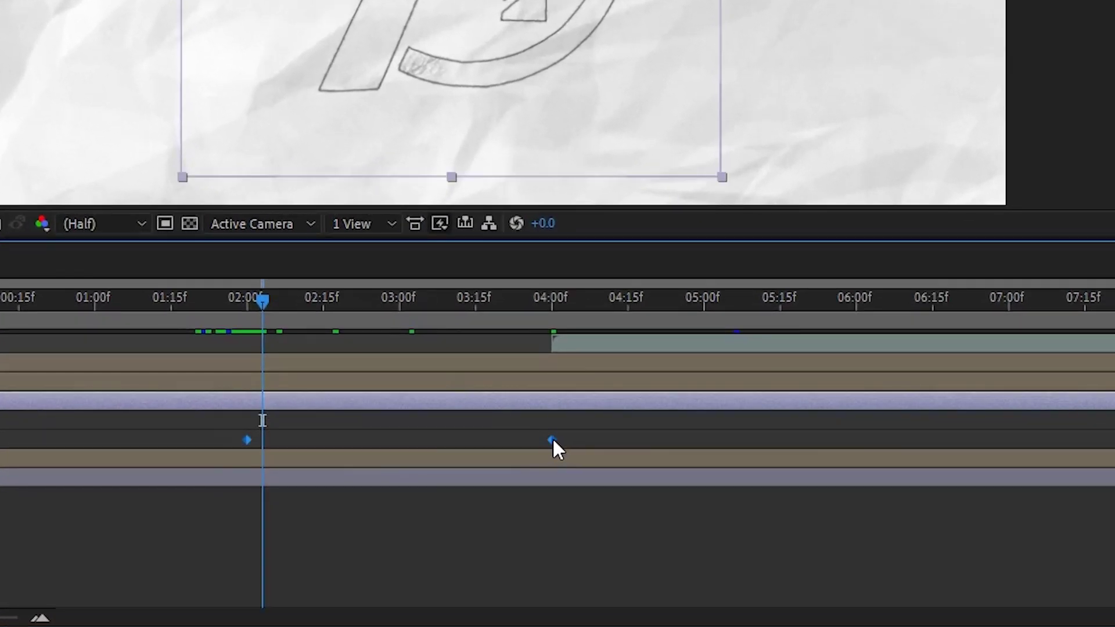
pyautogui.rightClick(552, 439)
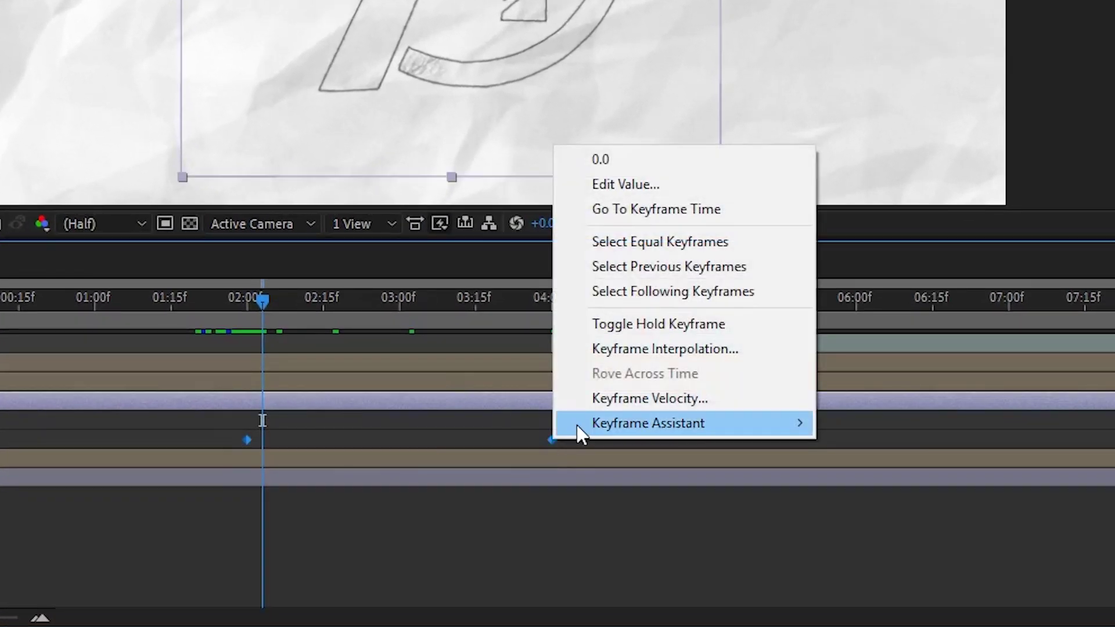
pyautogui.moveTo(753, 433)
pyautogui.click(868, 498)
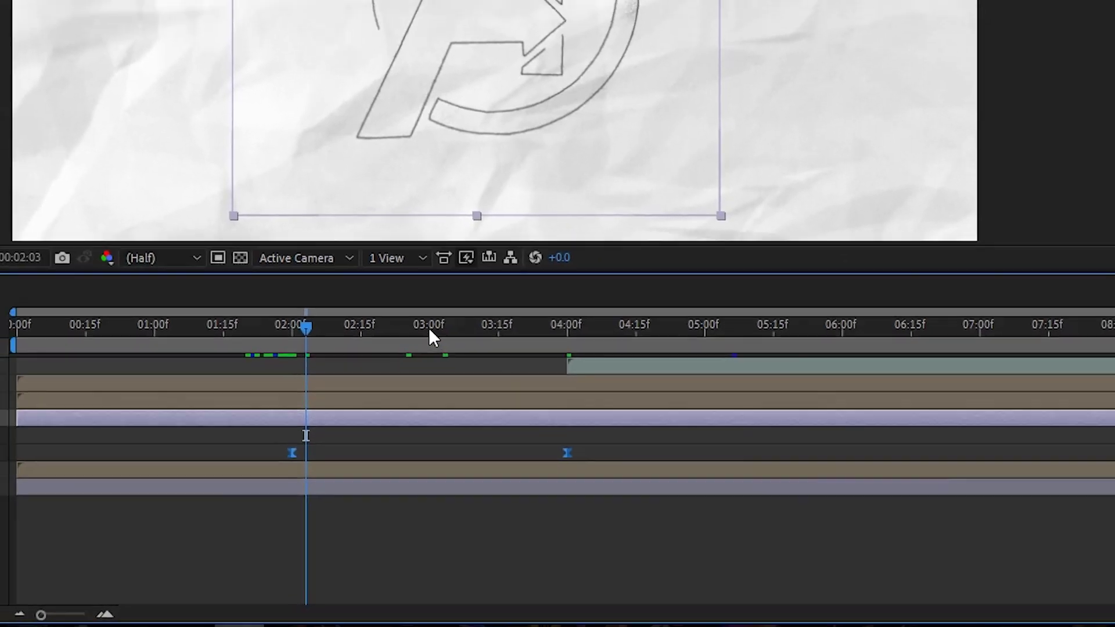
pyautogui.click(435, 302)
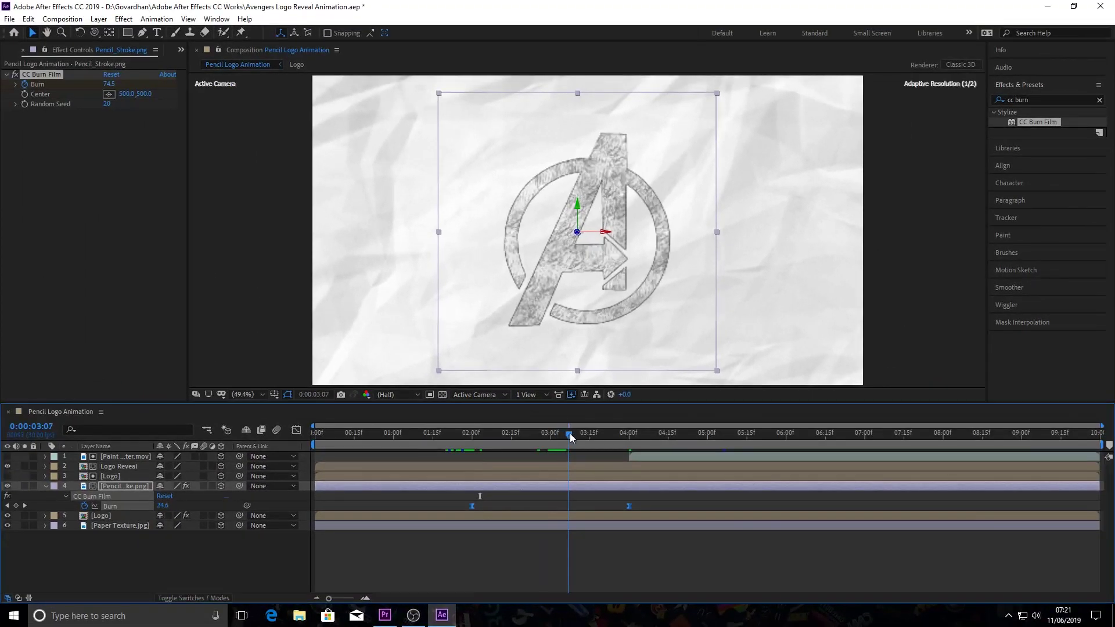
pyautogui.moveTo(571, 438)
pyautogui.mouseDown()
pyautogui.moveTo(539, 438)
pyautogui.moveTo(598, 438)
pyautogui.moveTo(635, 460)
pyautogui.mouseUp()
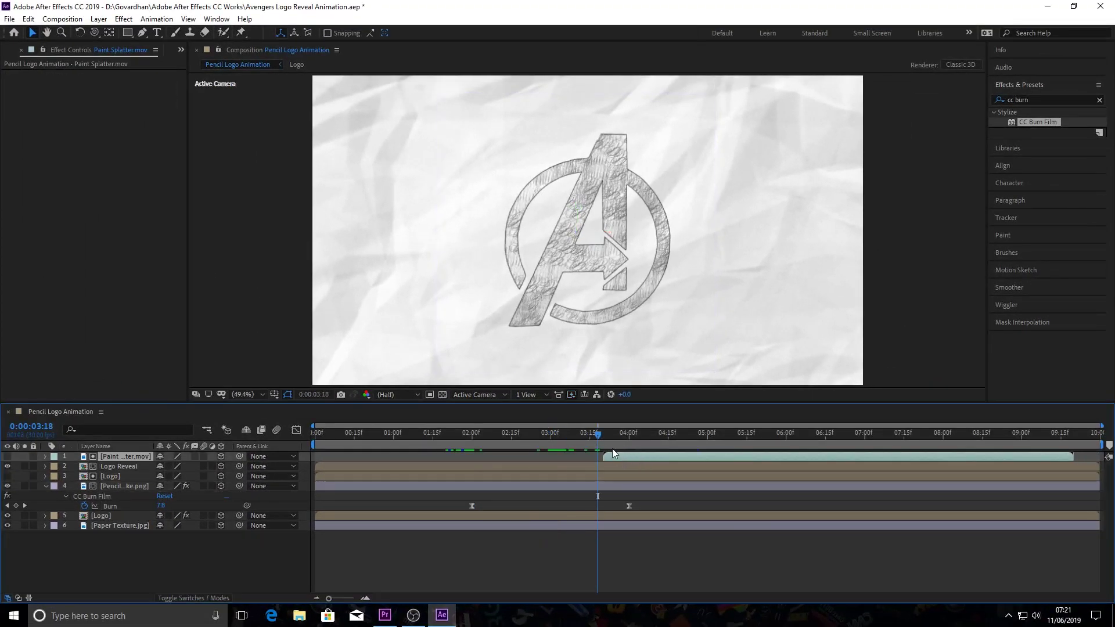
# - Move the Paint Splatter.mov in-point to about 03:12 and preview the logo reveal
pyautogui.moveTo(575, 436)
pyautogui.mouseDown()
pyautogui.moveTo(558, 440)
pyautogui.moveTo(582, 437)
pyautogui.moveTo(588, 459)
pyautogui.mouseUp()
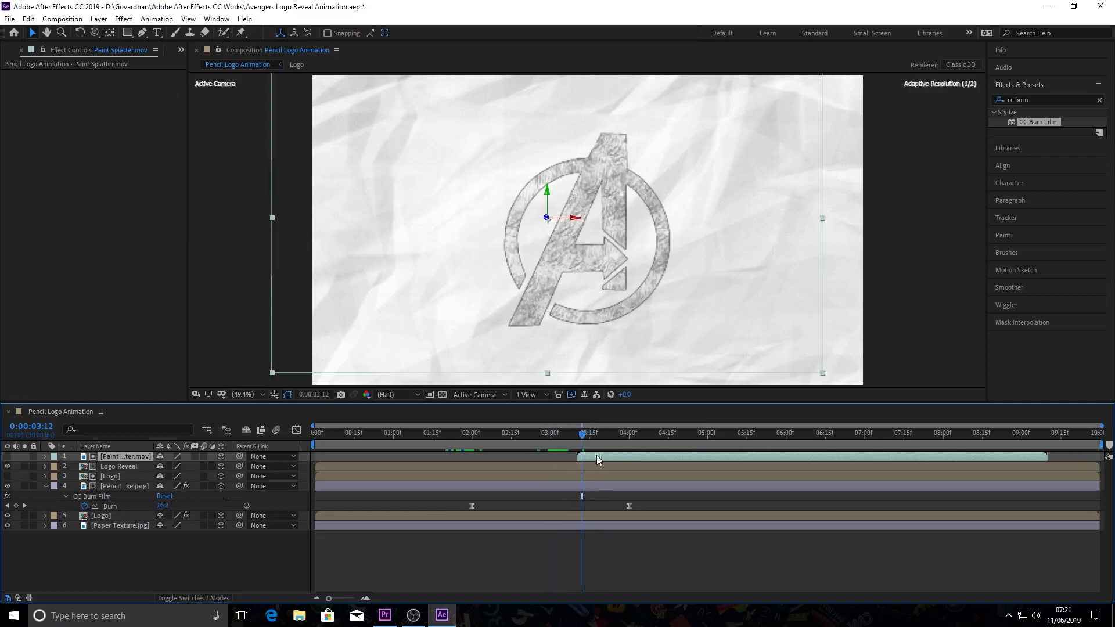
pyautogui.click(459, 434)
pyautogui.press('space')
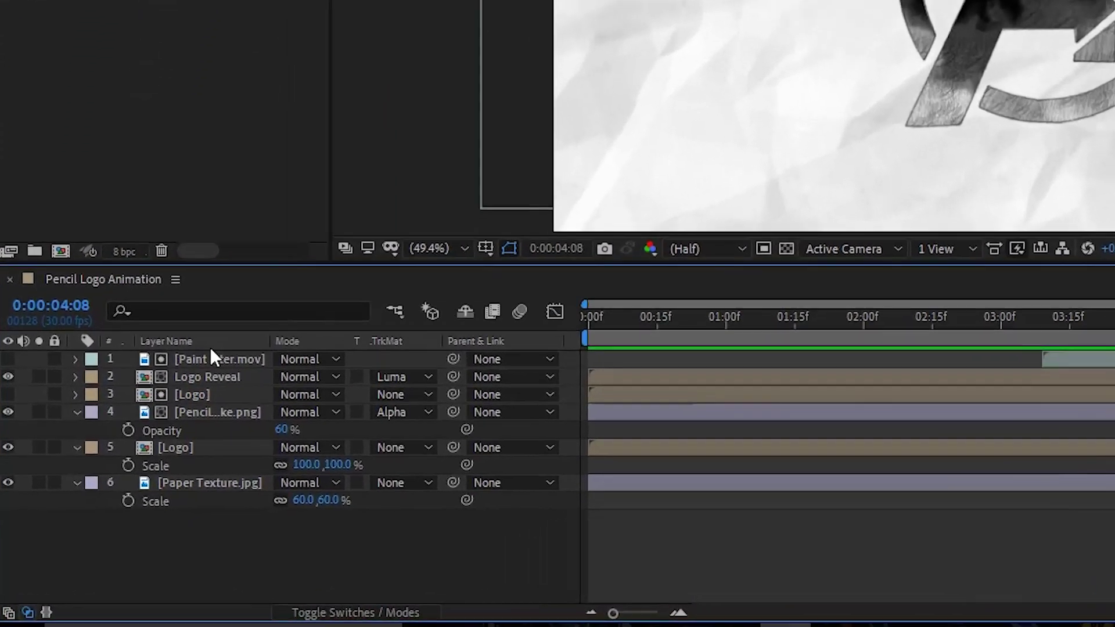
# - Switch all six composition layers to 3D
pyautogui.press('F4')
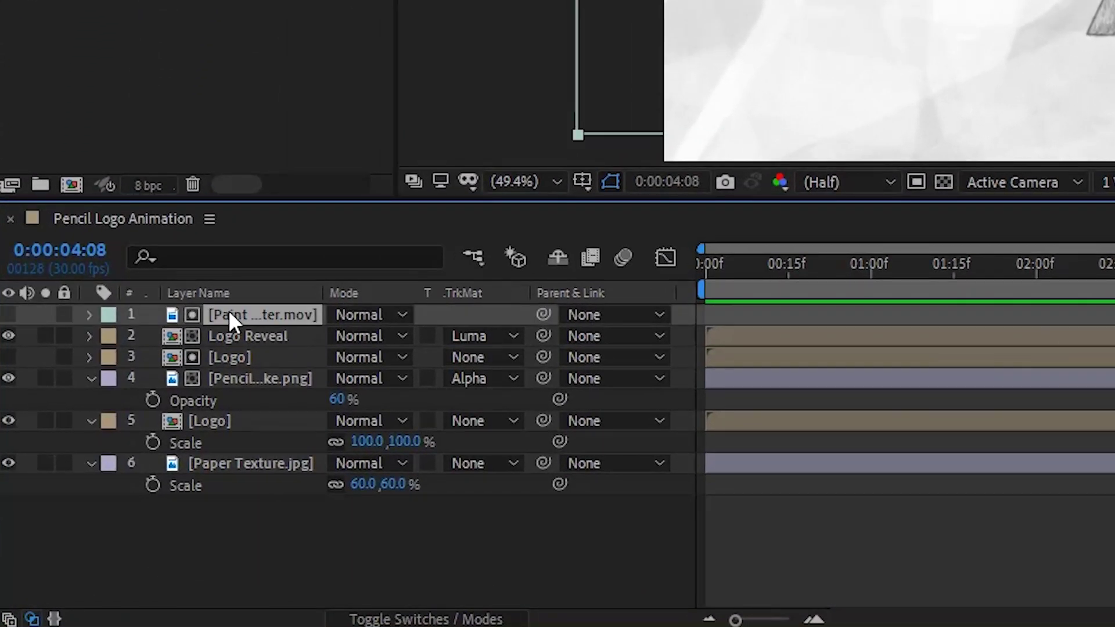
pyautogui.hotkey('ctrl', 'a')
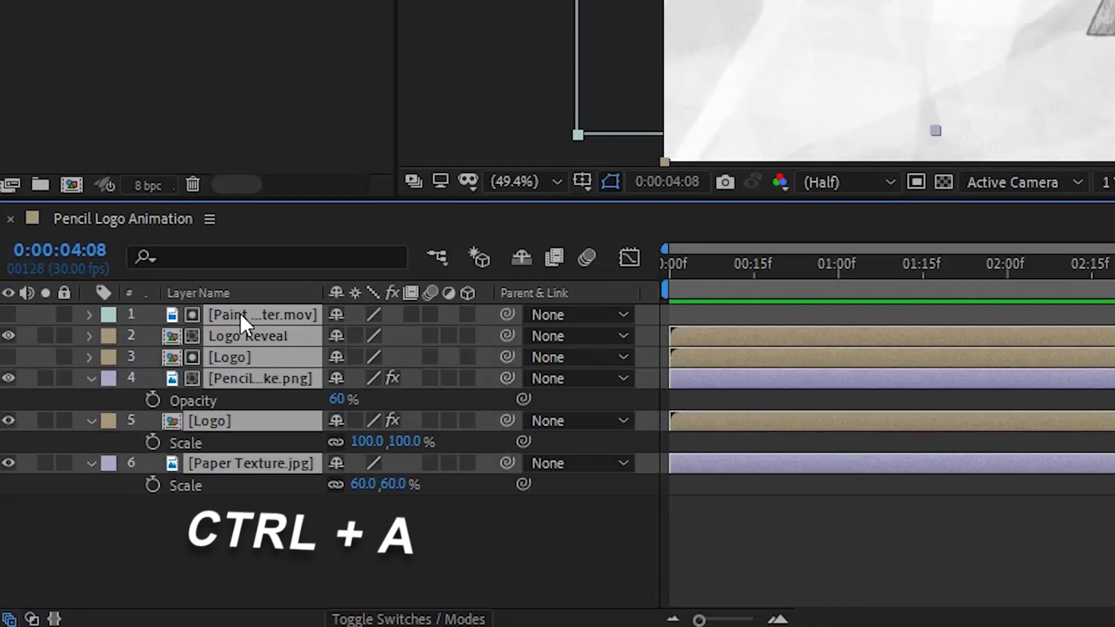
pyautogui.click(469, 313)
pyautogui.press('e')
pyautogui.press('u')
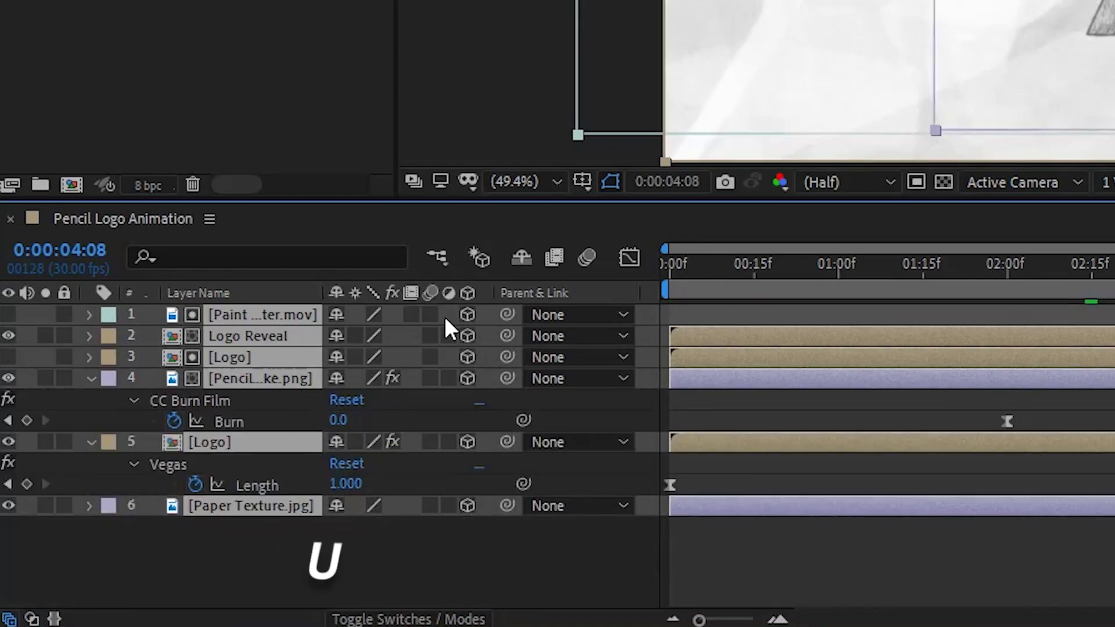
# - Duplicate the Paper Texture.jpg layer and keep the duplicate as 2D
pyautogui.click(349, 511)
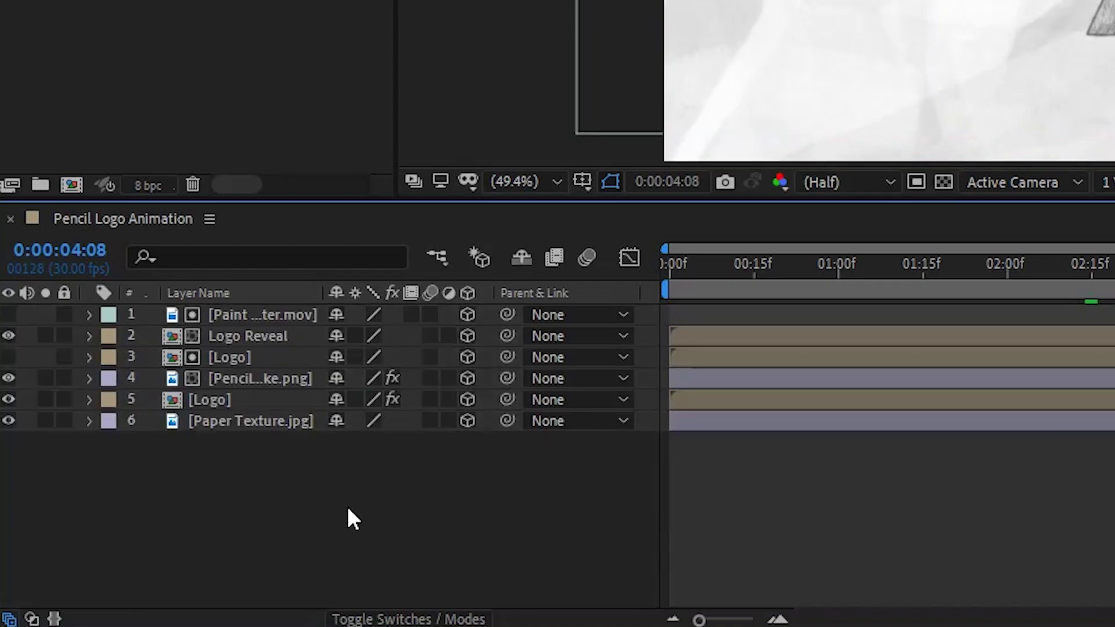
pyautogui.click(271, 428)
pyautogui.hotkey('ctrl', 'd')
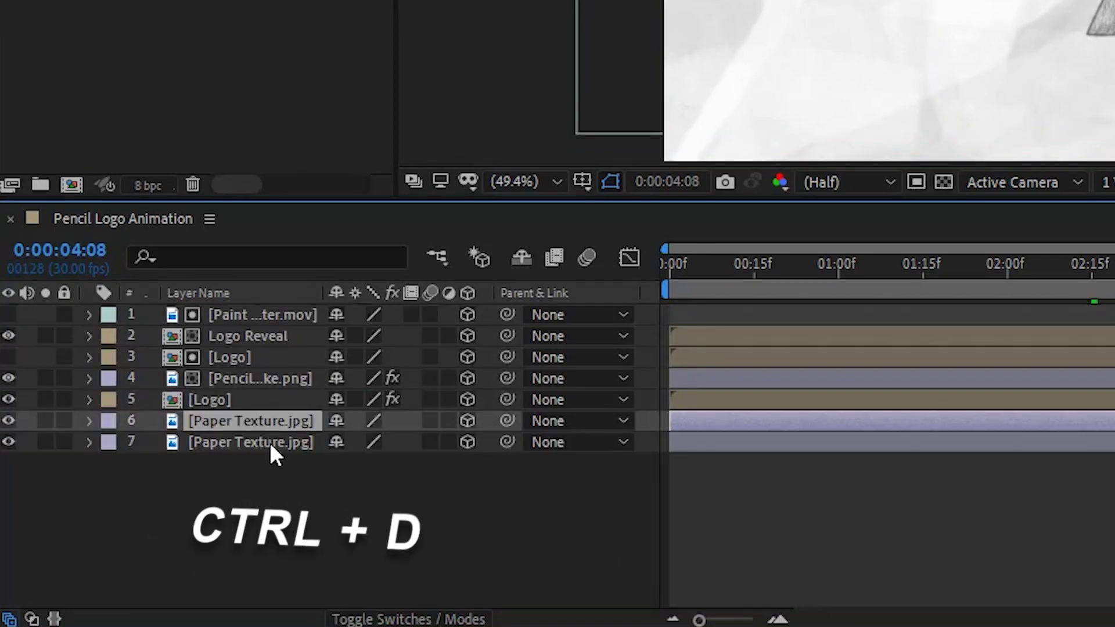
pyautogui.click(269, 442)
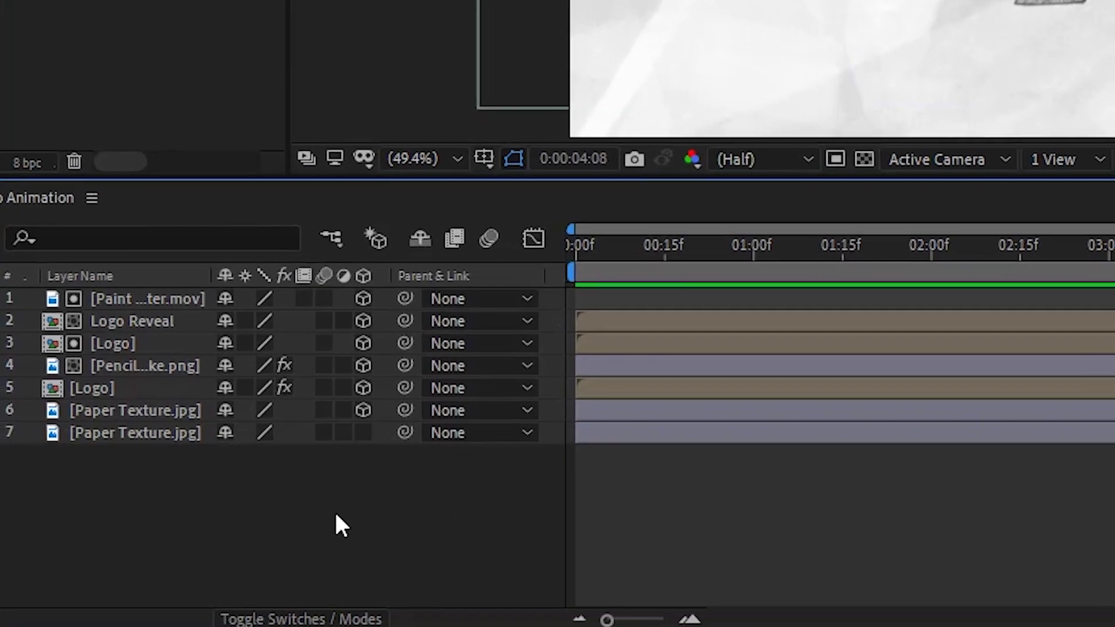
# - Create a two-node Camera 1 layer using the 35mm preset
pyautogui.rightClick(436, 518)
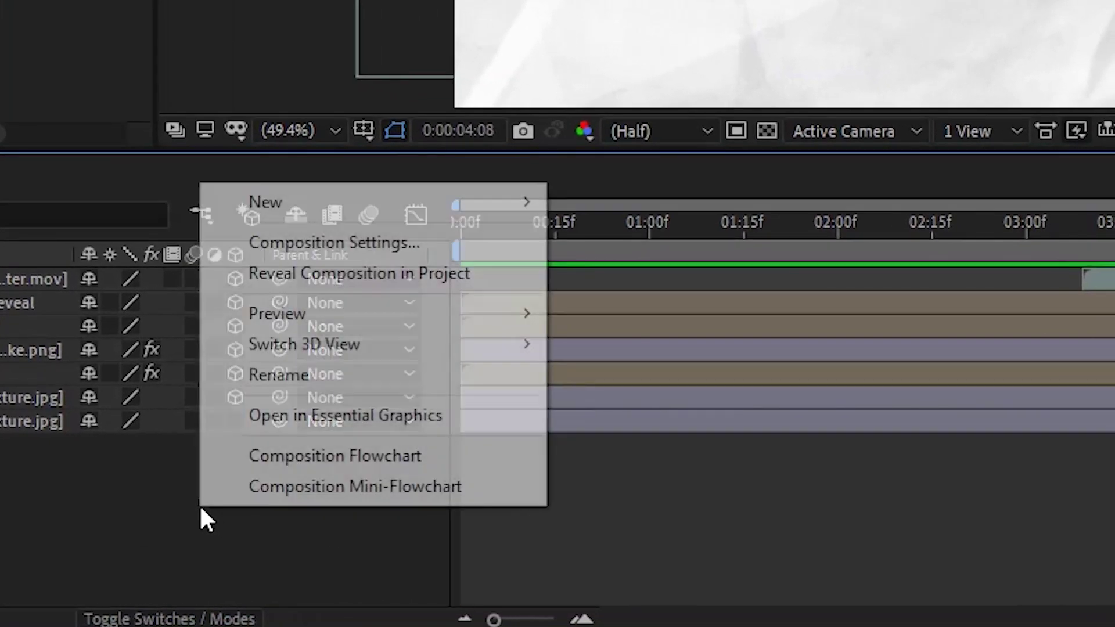
pyautogui.moveTo(296, 204)
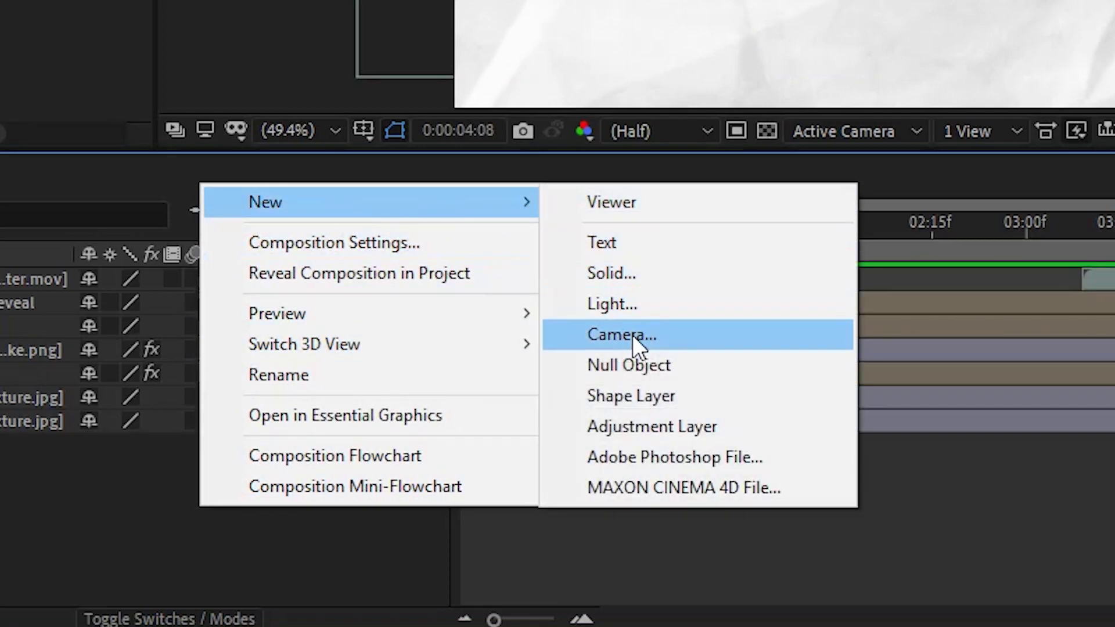
pyautogui.click(633, 336)
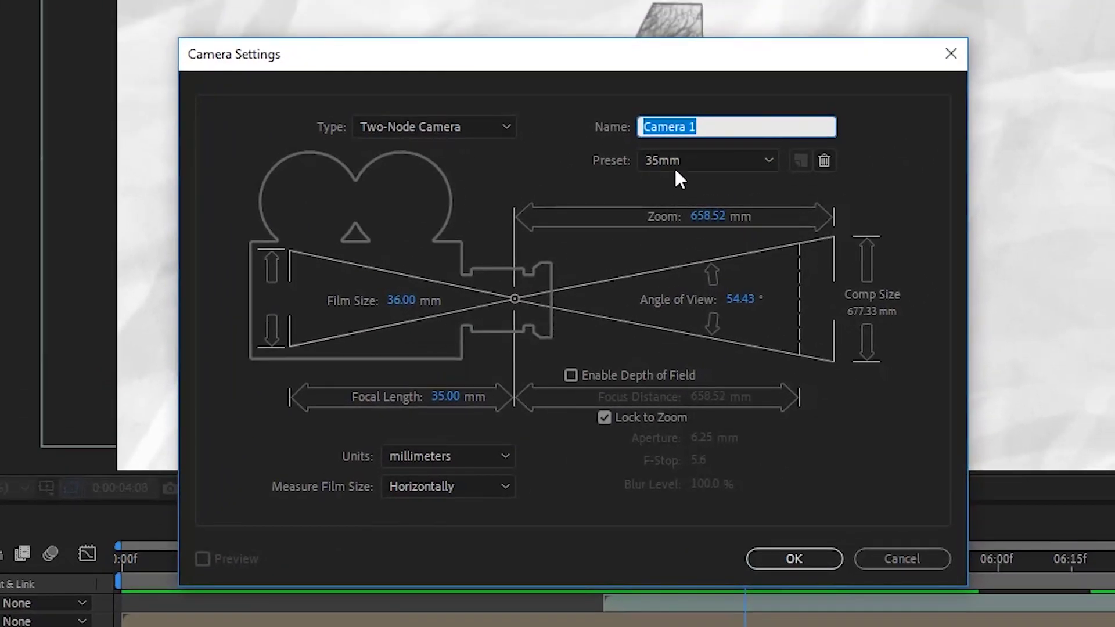
pyautogui.click(795, 558)
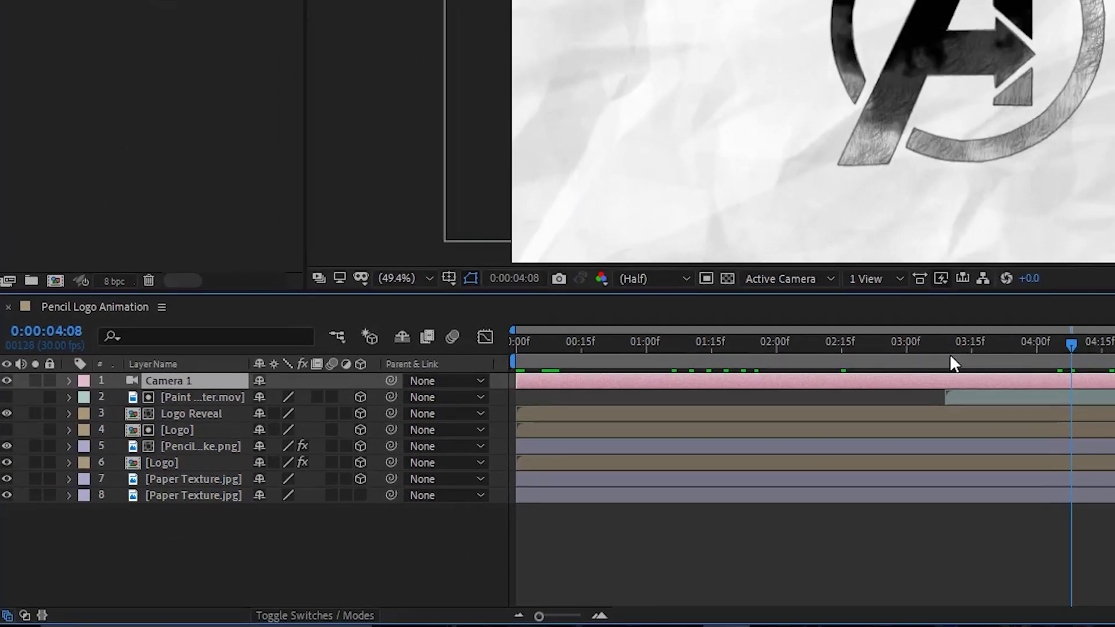
pyautogui.click(776, 407)
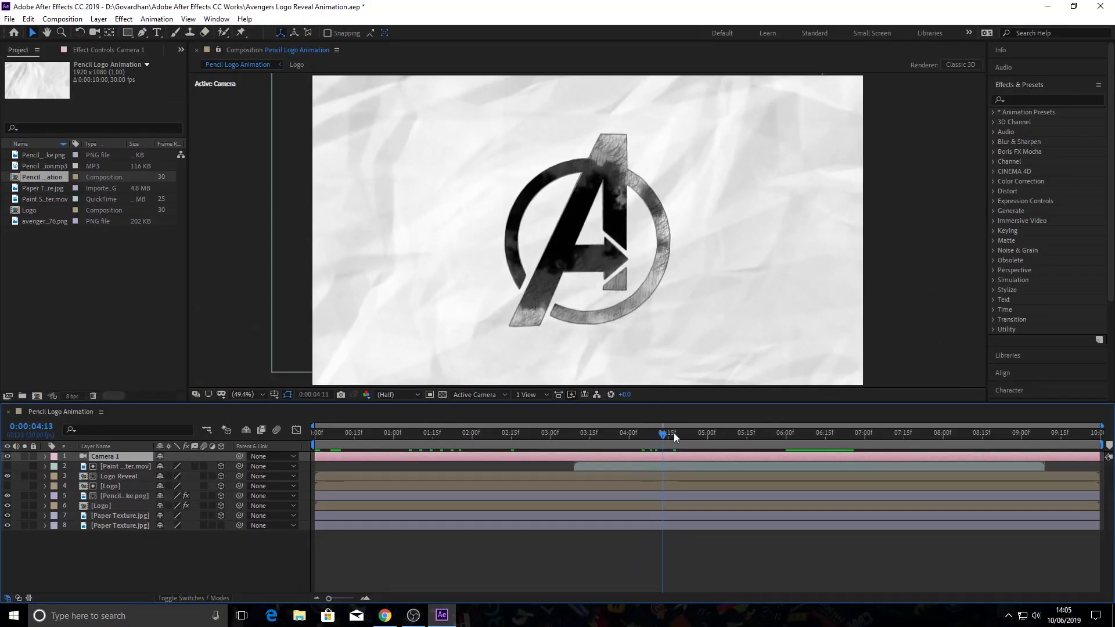
# - At 6:00, set Position and Orientation keyframes on Camera 1
pyautogui.moveTo(674, 434); pyautogui.dragTo(787, 436)
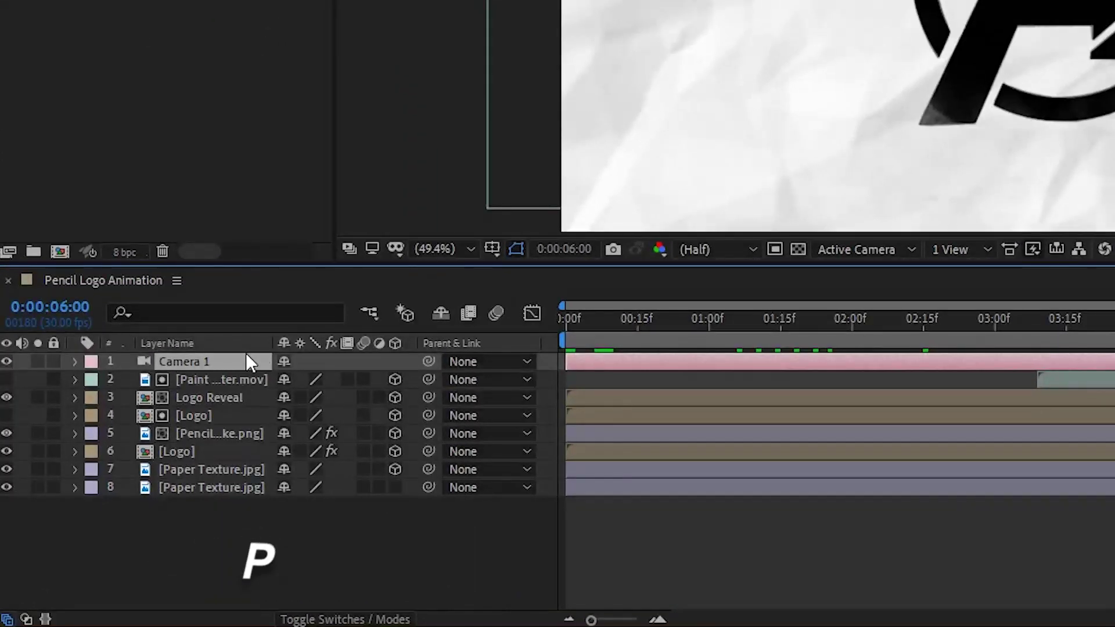
pyautogui.press('p')
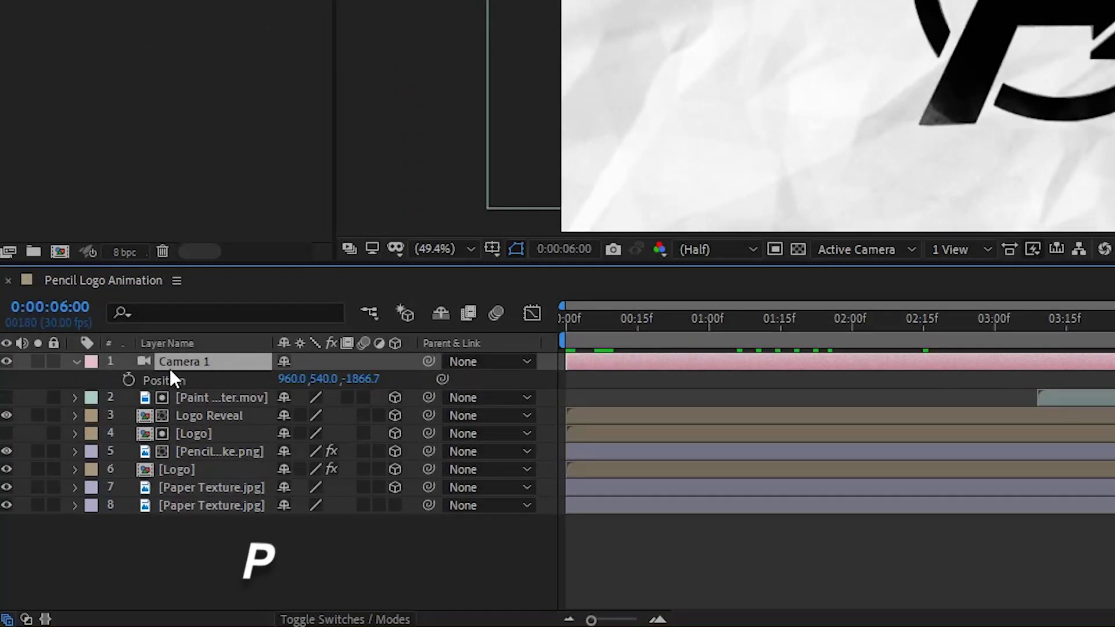
pyautogui.click(129, 379)
pyautogui.press('r')
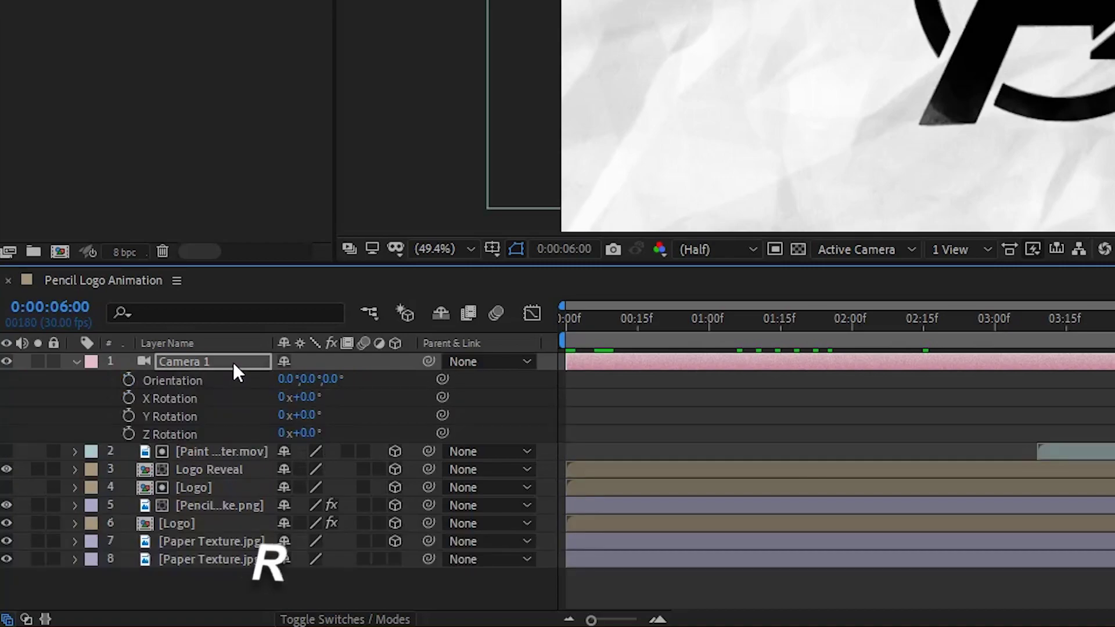
pyautogui.click(128, 378)
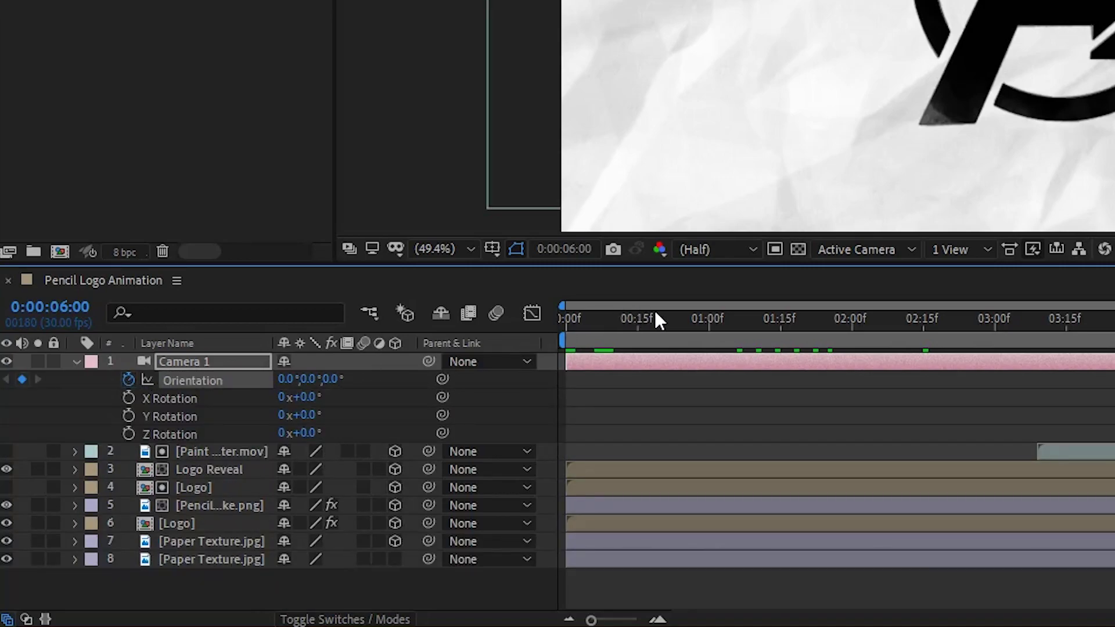
# - At 0:00, orbit the camera into a tilted view of the paper
pyautogui.click(613, 319)
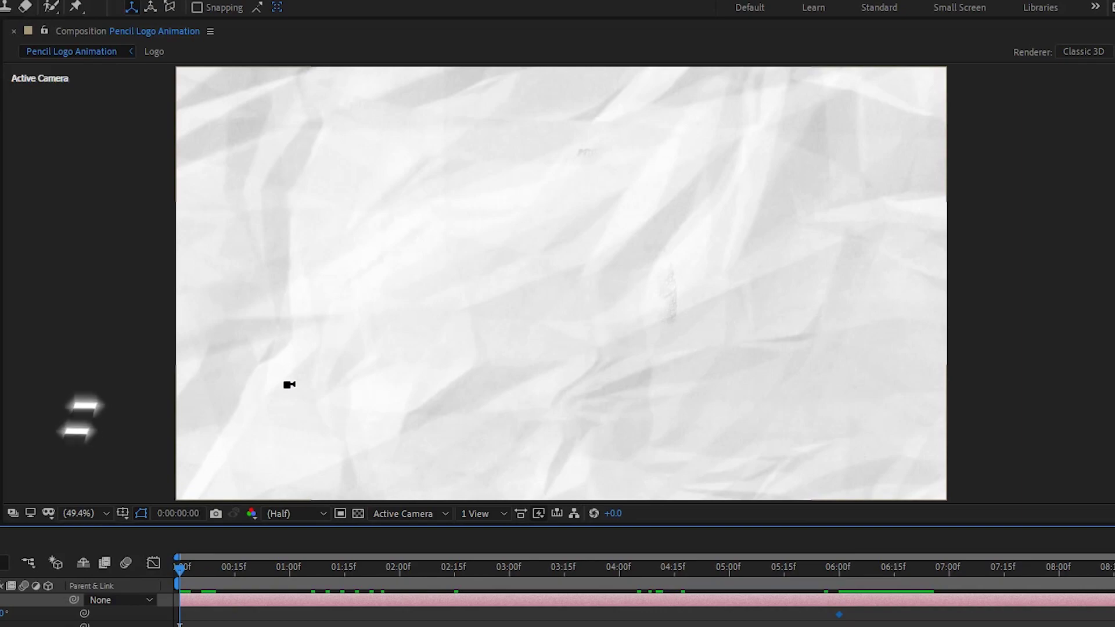
pyautogui.press('c')
pyautogui.moveTo(289, 385); pyautogui.dragTo(316, 338)
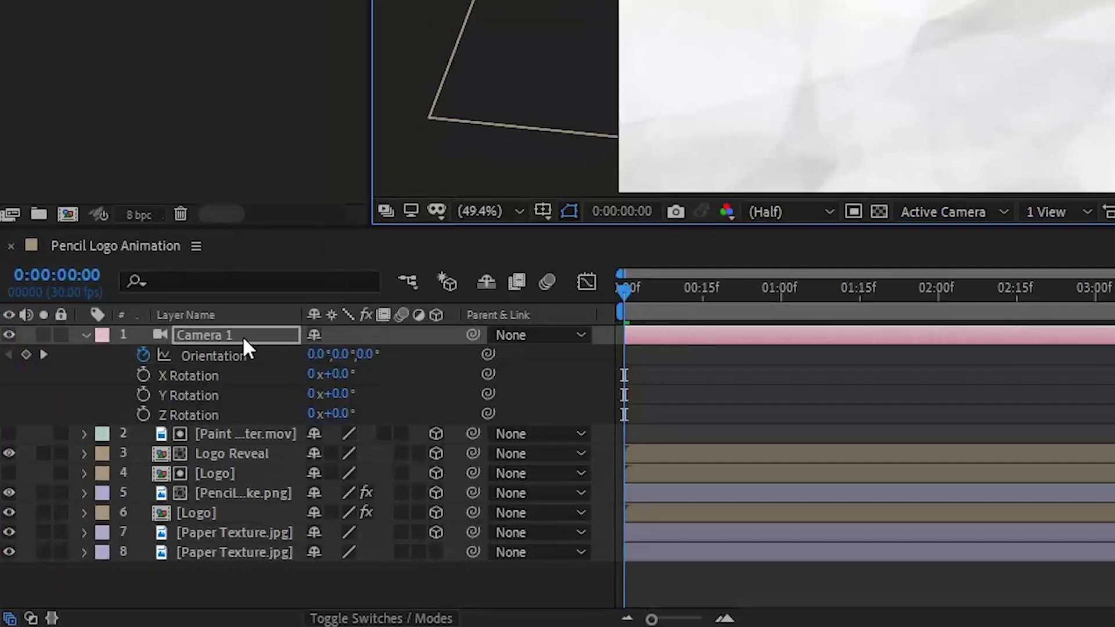
# - Set Camera 1's Z Orientation to 60°
pyautogui.press('u')
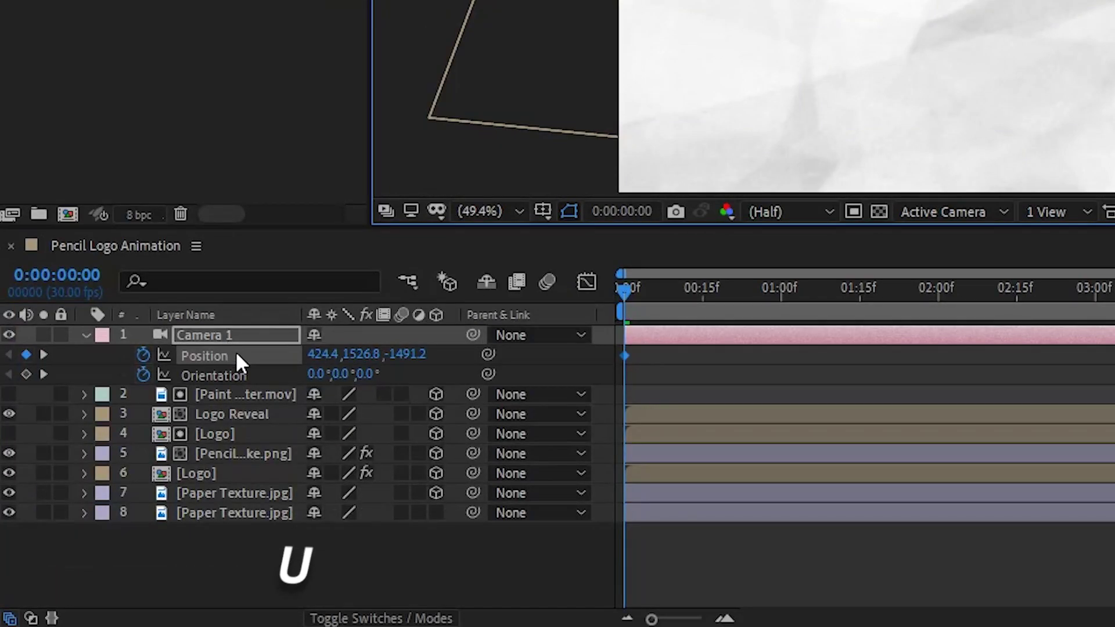
pyautogui.click(366, 373)
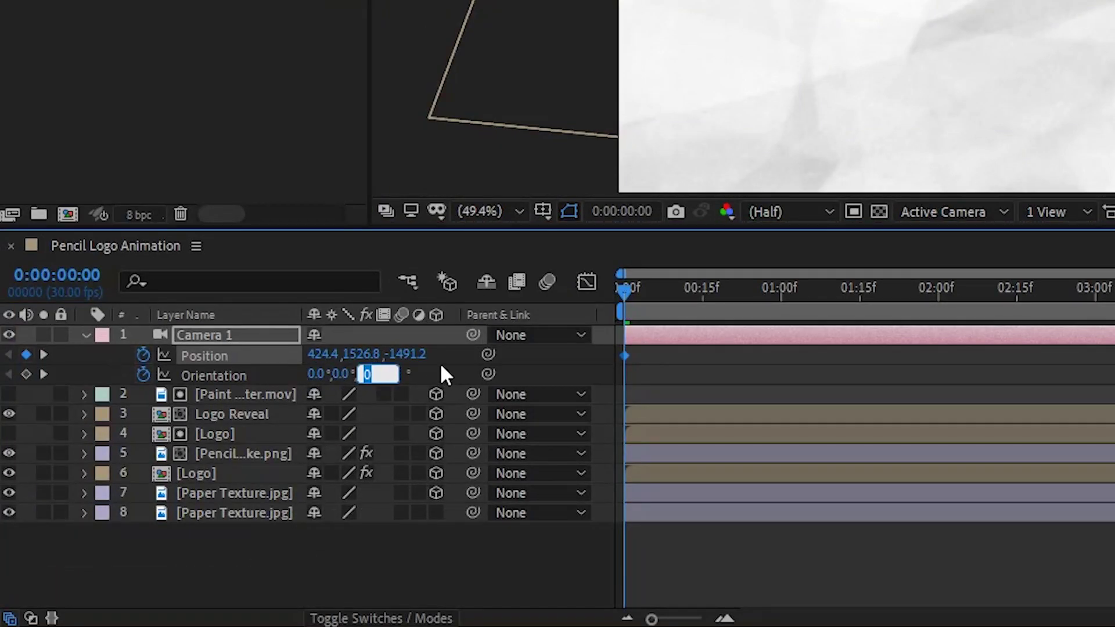
pyautogui.write('60')
pyautogui.press('Return')
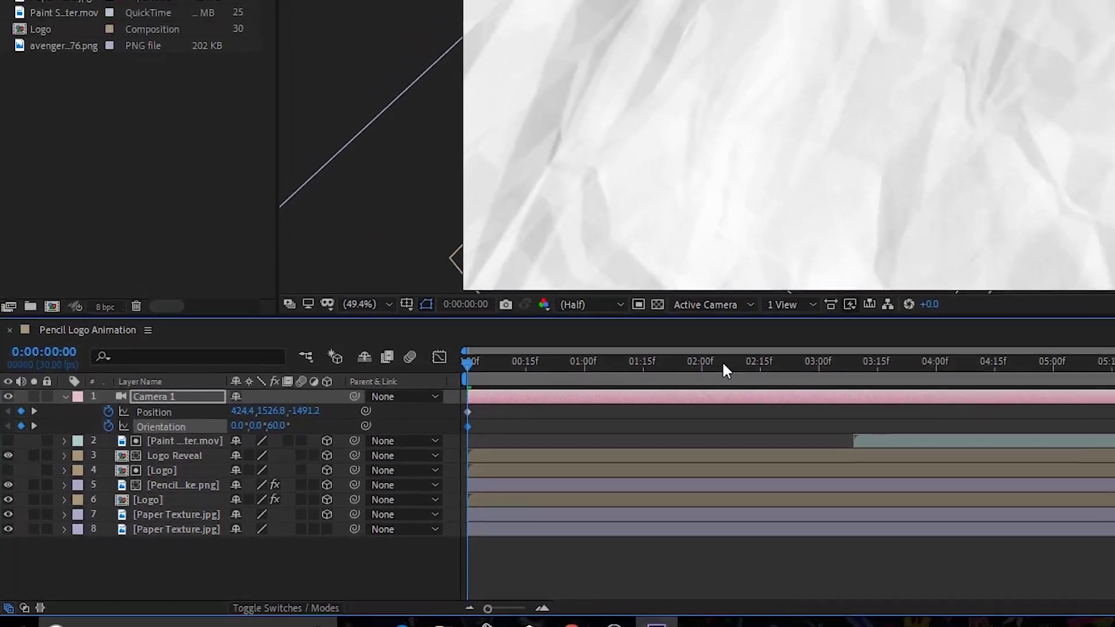
# - Pull the camera back at 6:00 to 960,540,-2154.4 so the logo ends smaller and face-on
pyautogui.moveTo(922, 293); pyautogui.dragTo(1114, 302)
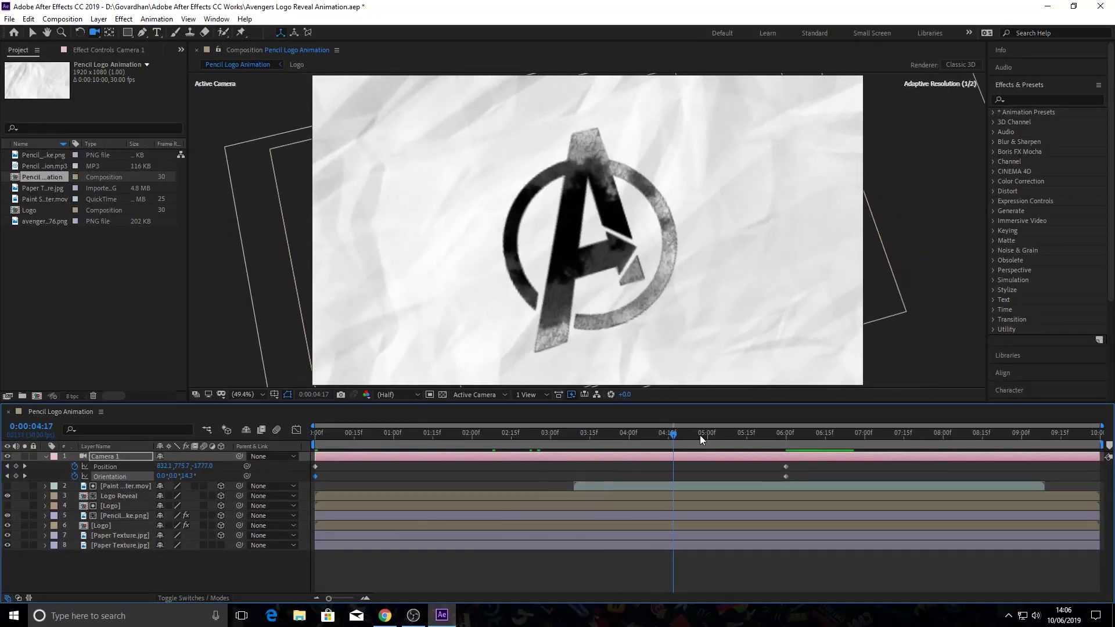
pyautogui.moveTo(701, 439); pyautogui.dragTo(784, 440)
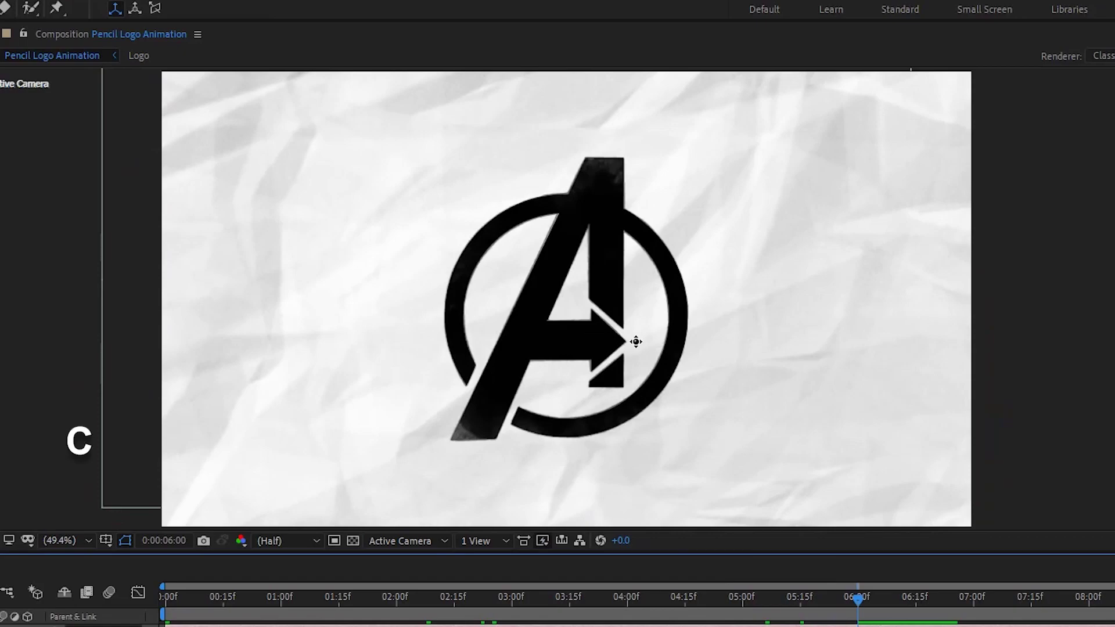
pyautogui.moveTo(662, 320); pyautogui.dragTo(668, 416)
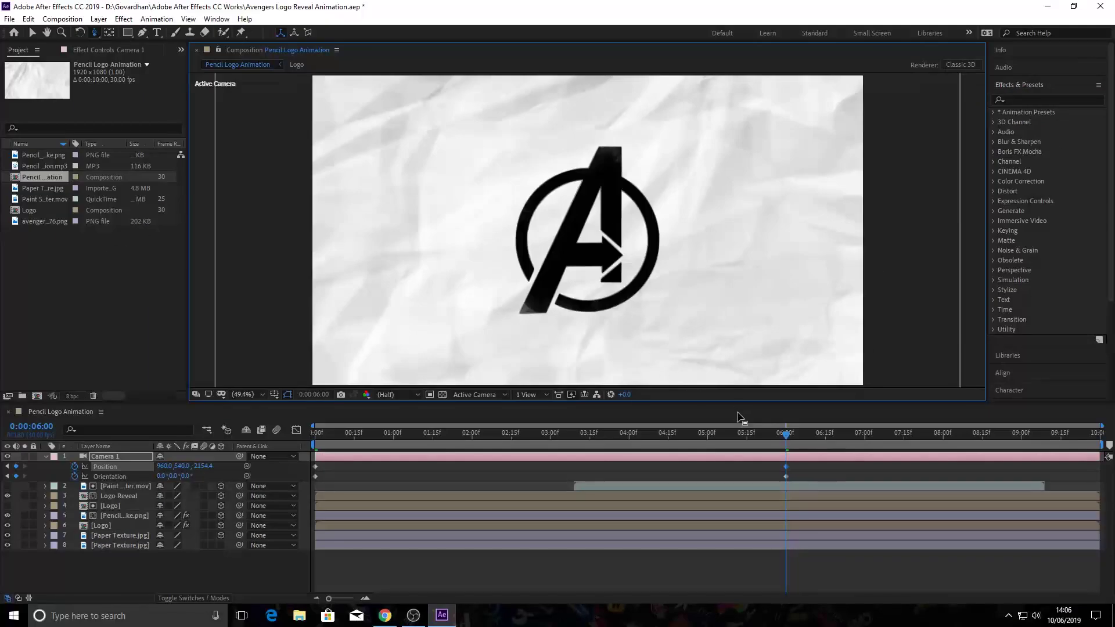
pyautogui.moveTo(783, 435); pyautogui.dragTo(755, 434)
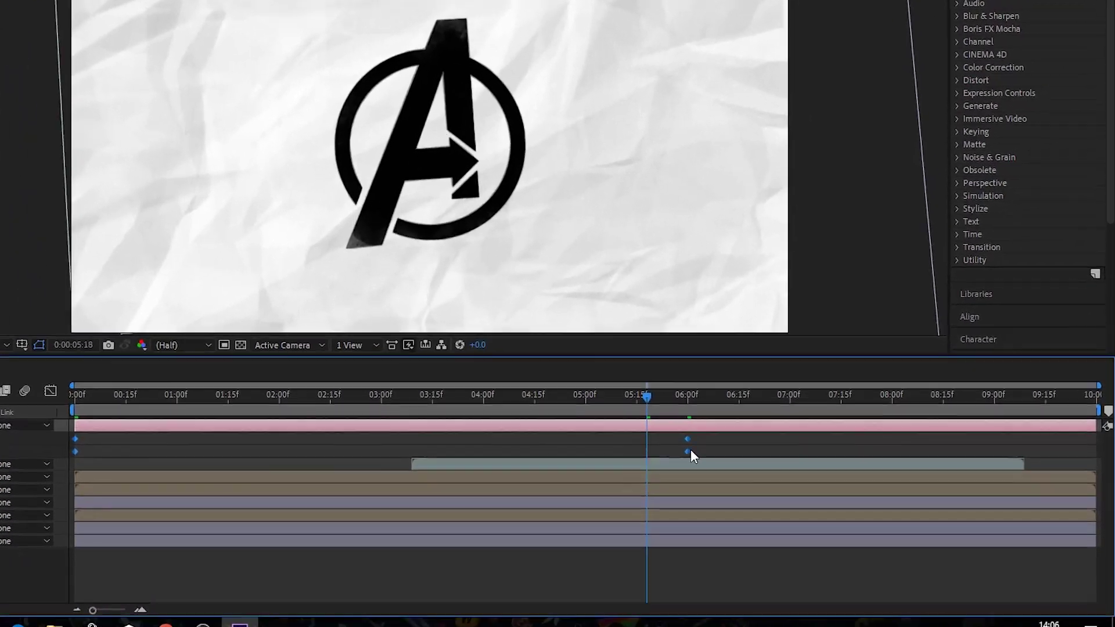
# - Apply Easy Ease to Camera 1's keyframes
pyautogui.rightClick(786, 476)
pyautogui.moveTo(788, 410)
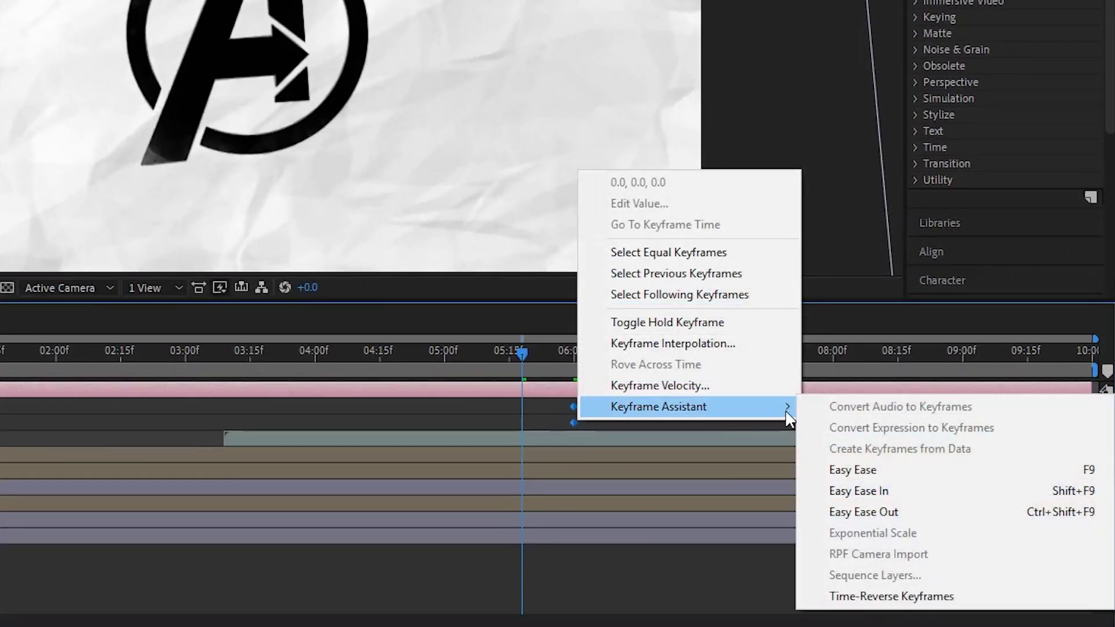
pyautogui.click(846, 463)
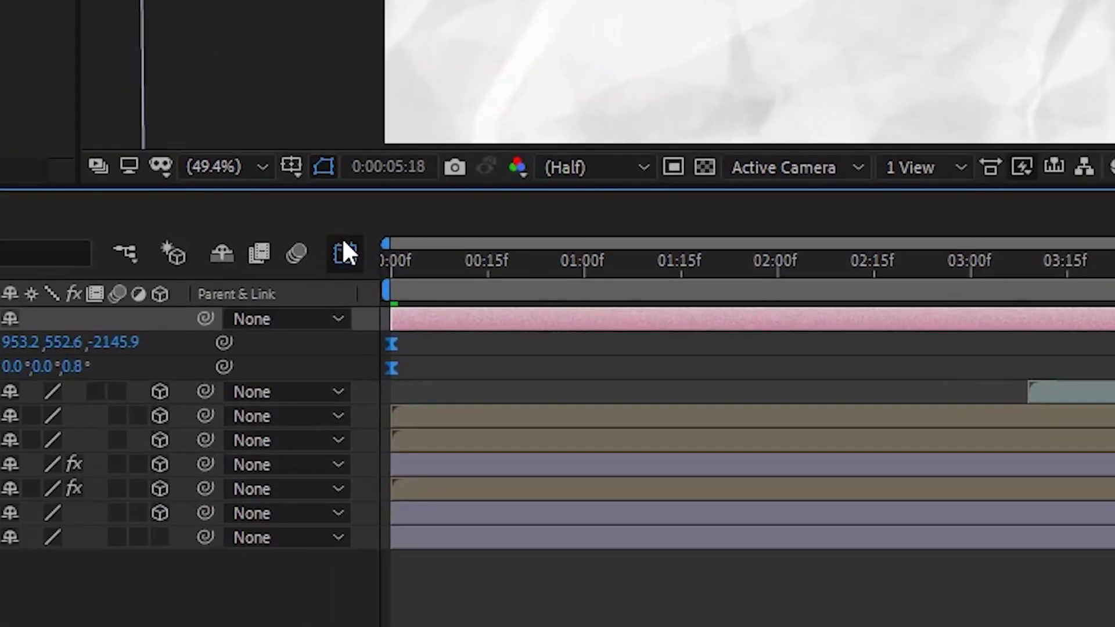
# - Drag the 06:00 keyframe's influence handle left in the Graph Editor for a longer slowdown
pyautogui.click(343, 247)
pyautogui.moveTo(1058, 567); pyautogui.dragTo(994, 531)
pyautogui.moveTo(874, 550); pyautogui.dragTo(649, 548)
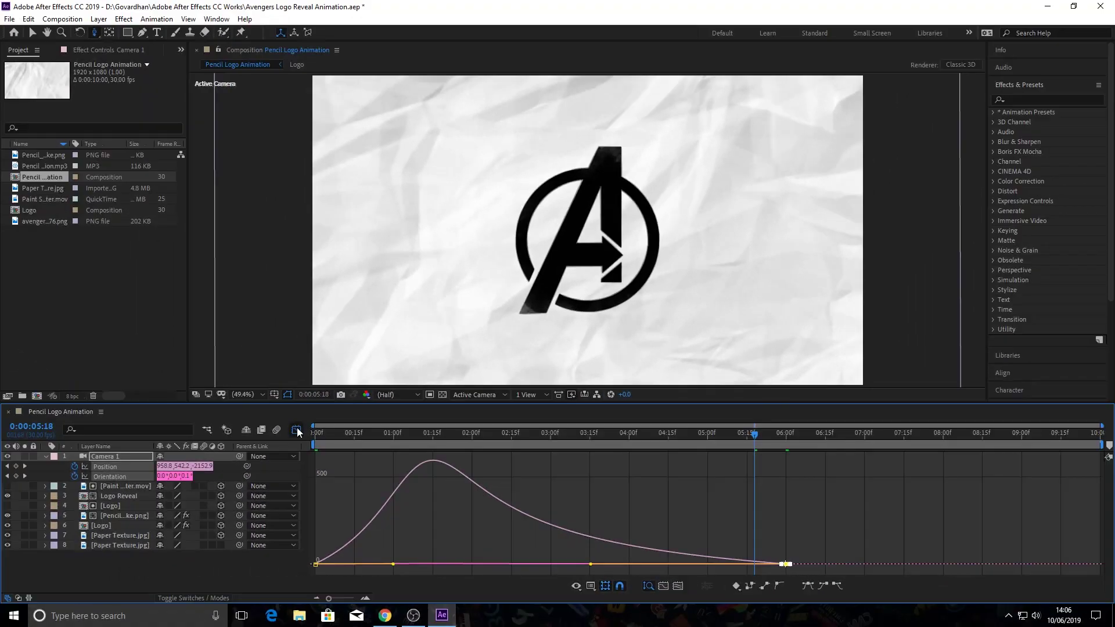
pyautogui.click(297, 430)
pyautogui.click(399, 436)
pyautogui.moveTo(389, 435)
pyautogui.mouseDown()
pyautogui.moveTo(302, 445)
pyautogui.moveTo(322, 433)
pyautogui.moveTo(444, 434)
pyautogui.moveTo(390, 442)
pyautogui.mouseUp()
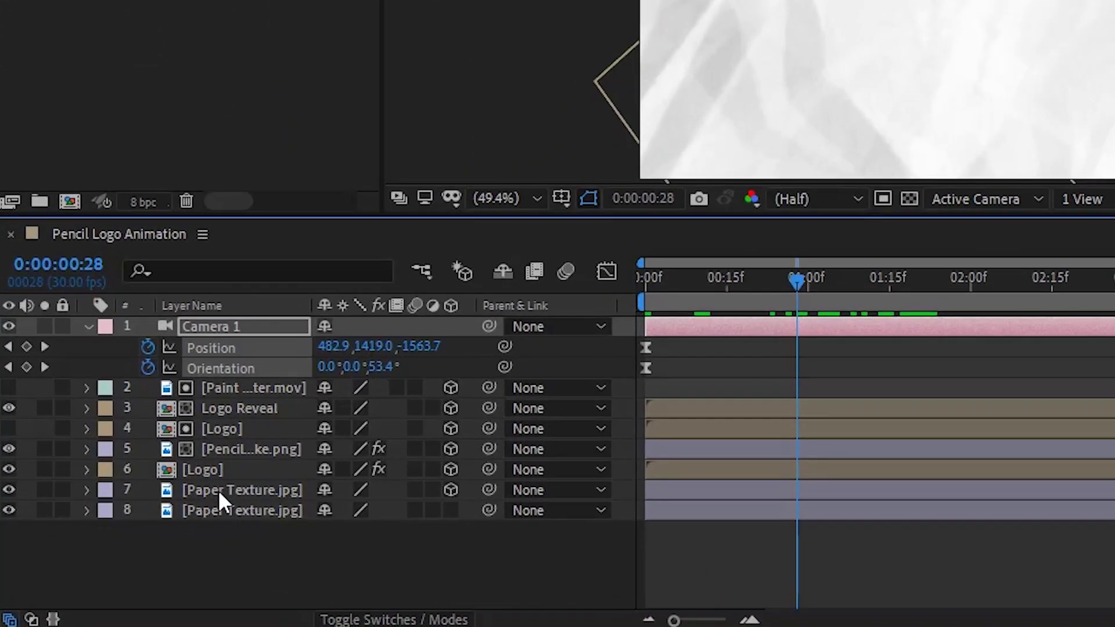
# - Add an Ellipse mask to the upper Paper Texture.jpg layer
pyautogui.click(109, 536)
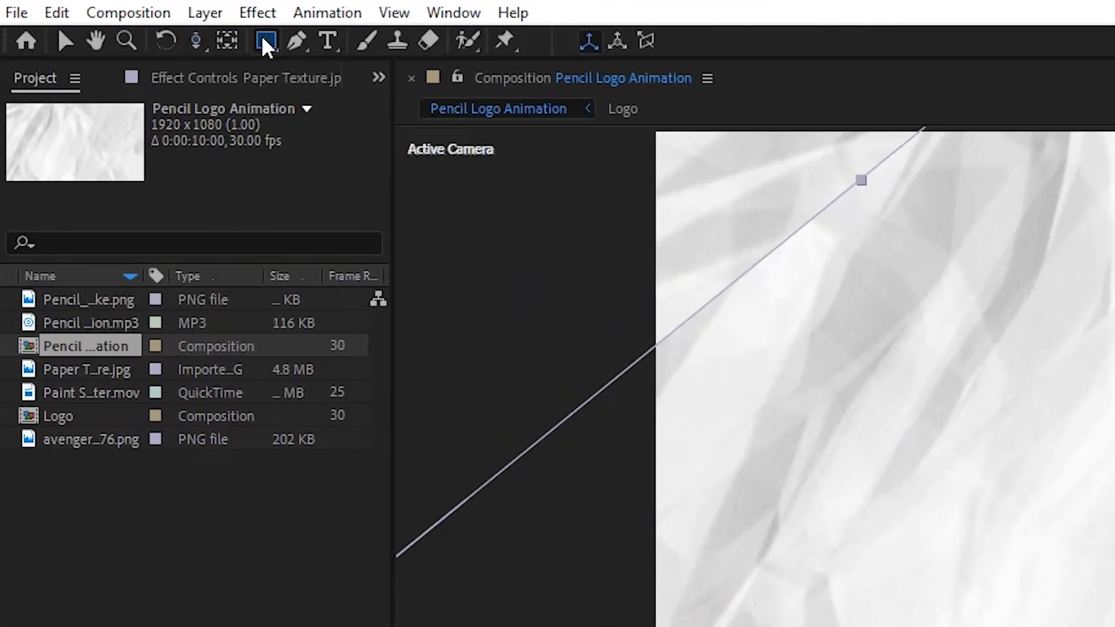
pyautogui.click(266, 40)
pyautogui.click(326, 92)
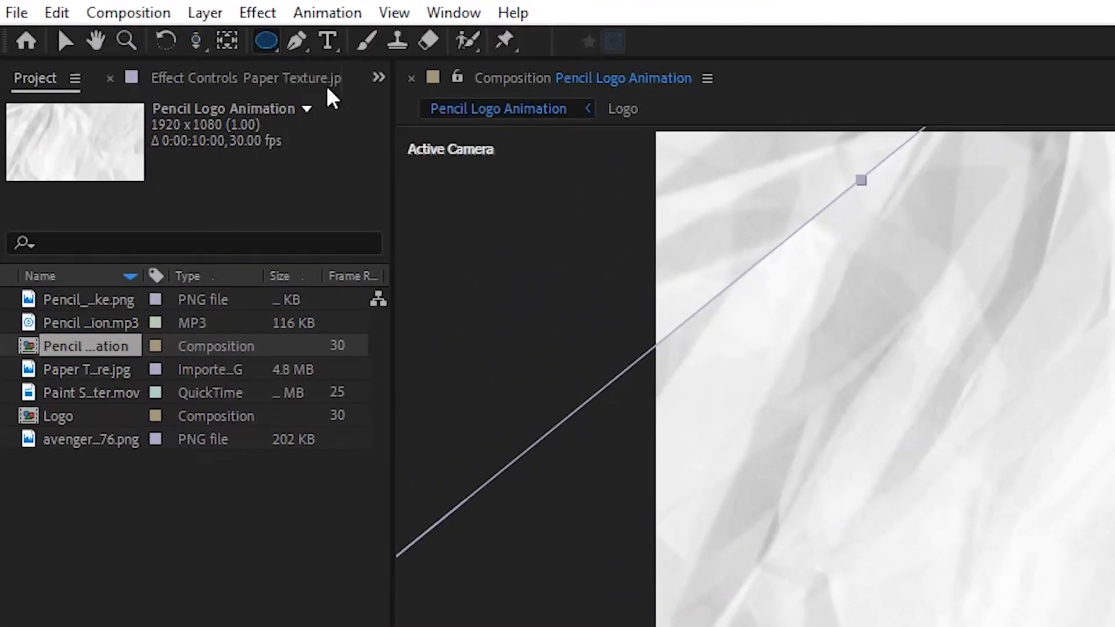
pyautogui.press('v')
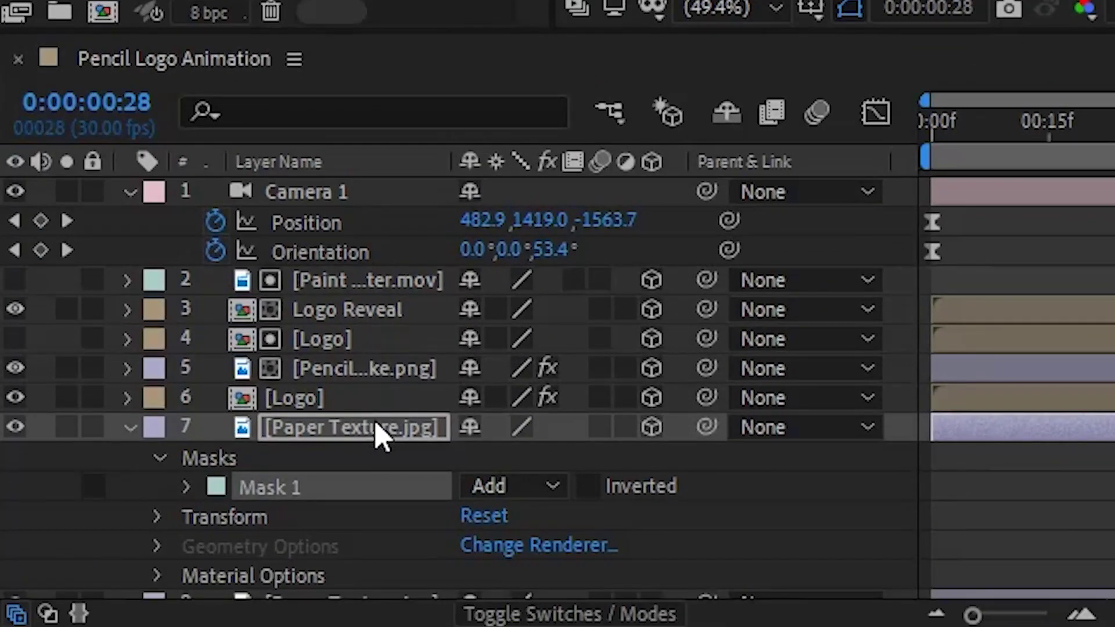
# - Feather Mask 1 to 100,100 pixels
pyautogui.click(380, 435)
pyautogui.press('f')
pyautogui.click(526, 491)
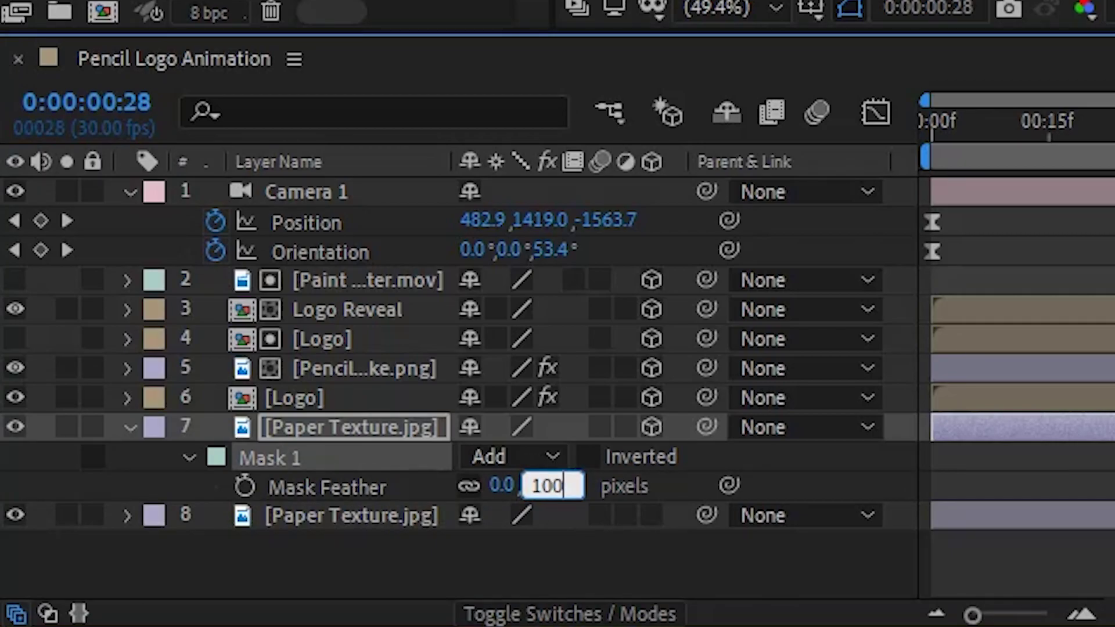
pyautogui.press('Return')
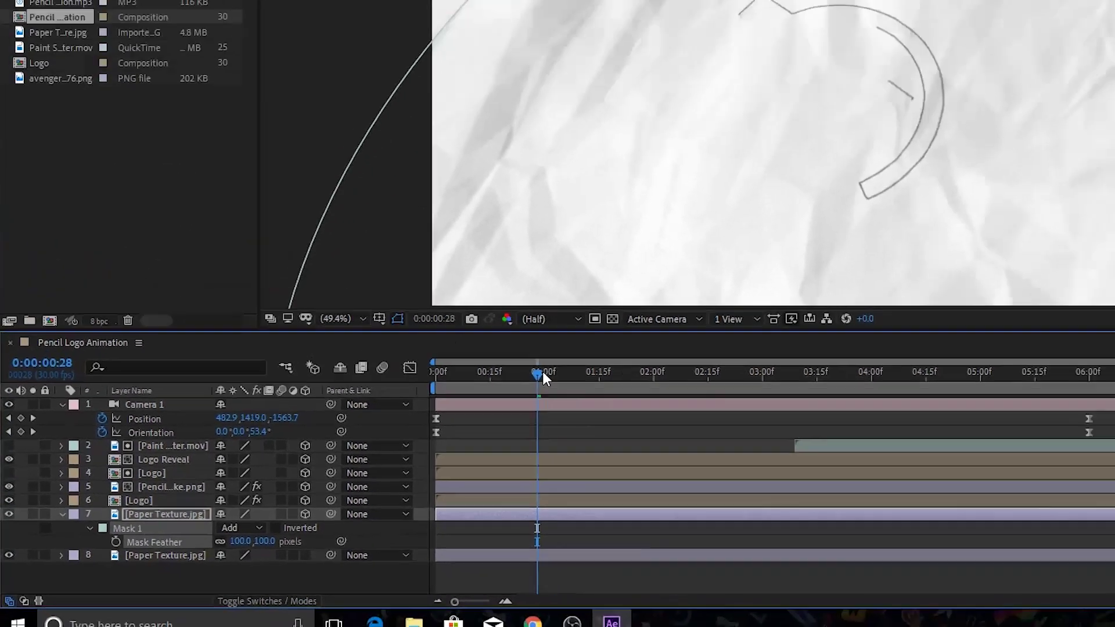
pyautogui.click(927, 122)
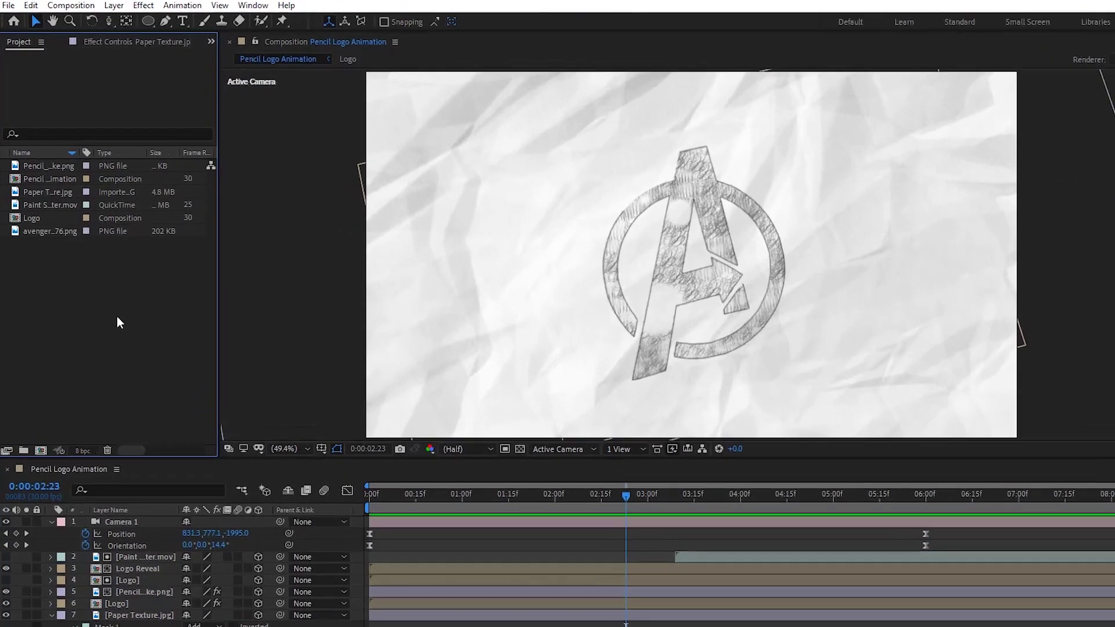
# - Import Pencil Logo Animation.mp3 and place it in the composition as a new layer
pyautogui.rightClick(102, 283)
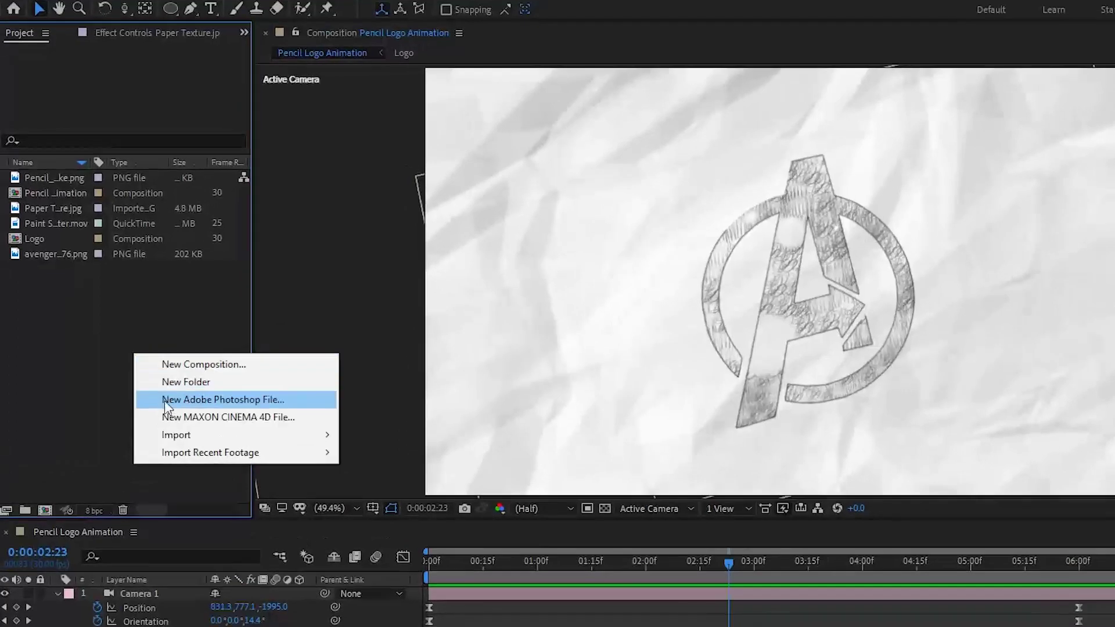
pyautogui.moveTo(133, 342)
pyautogui.click(372, 435)
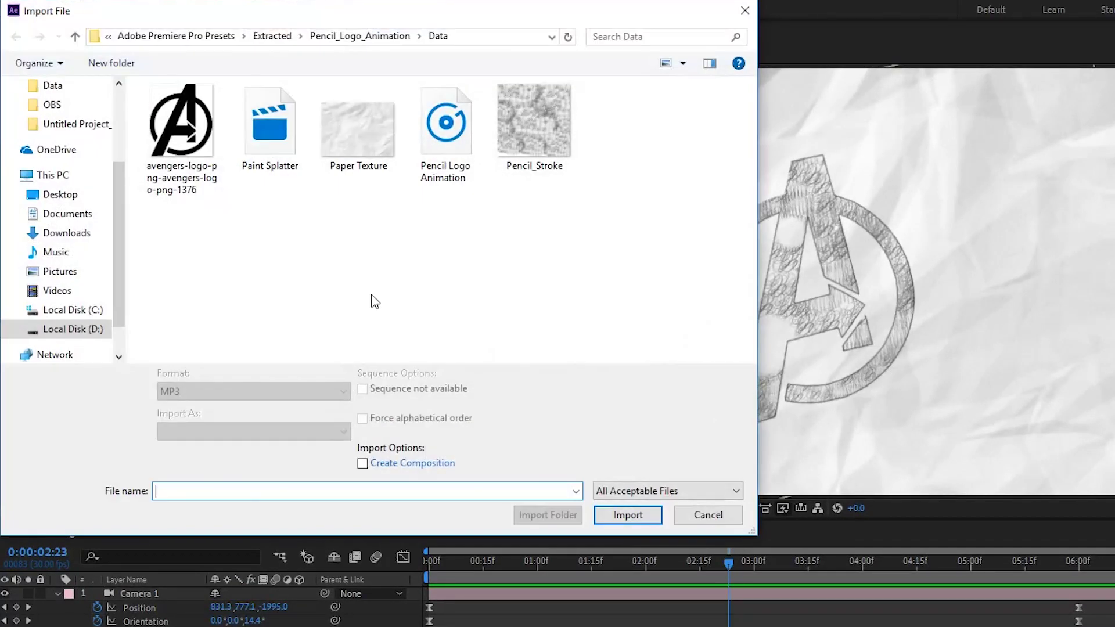
pyautogui.click(445, 128)
pyautogui.click(611, 518)
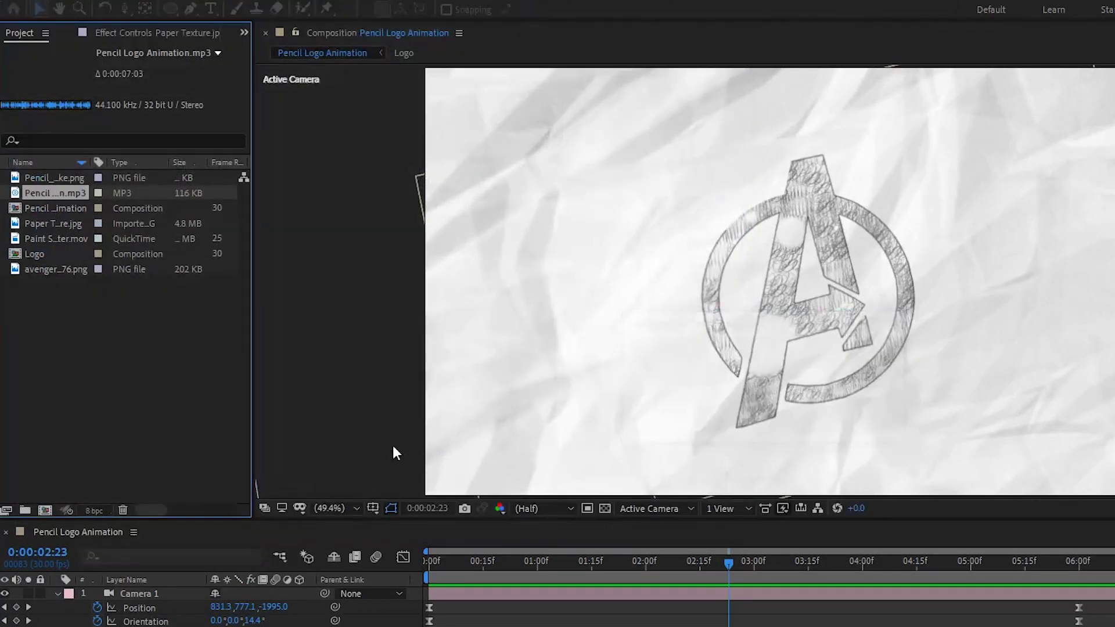
pyautogui.moveTo(177, 516)
pyautogui.mouseDown()
pyautogui.moveTo(188, 580)
pyautogui.moveTo(177, 574)
pyautogui.mouseUp()
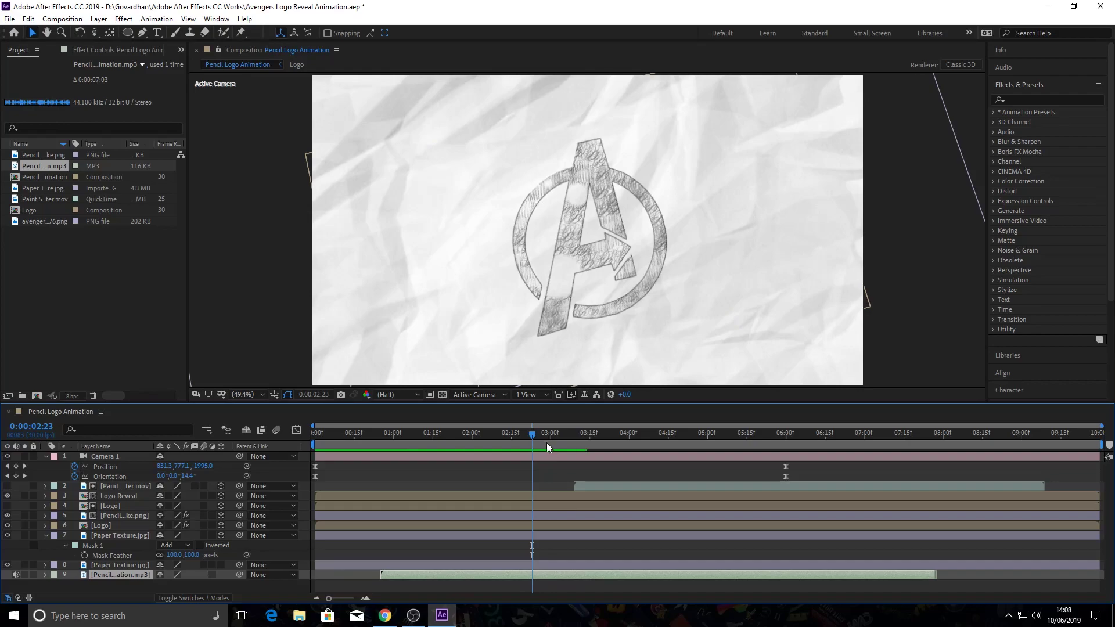
# - Preview and slide the music layer earlier so it fits the logo reveal
pyautogui.moveTo(524, 439); pyautogui.dragTo(517, 437)
pyautogui.press('space')
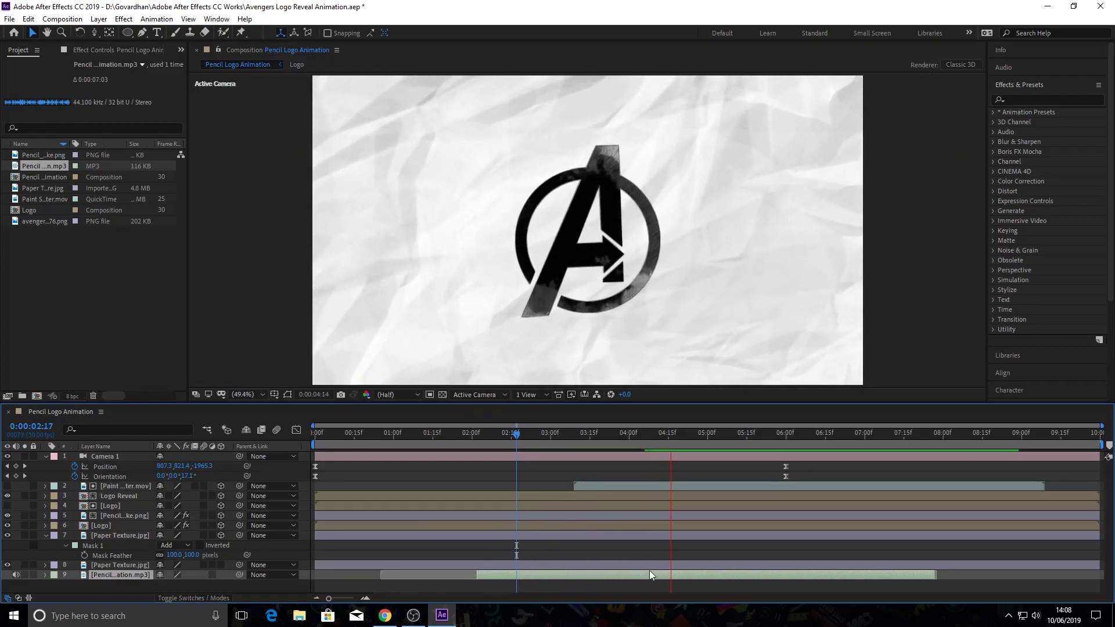
pyautogui.moveTo(754, 577); pyautogui.dragTo(613, 575)
pyautogui.click(541, 435)
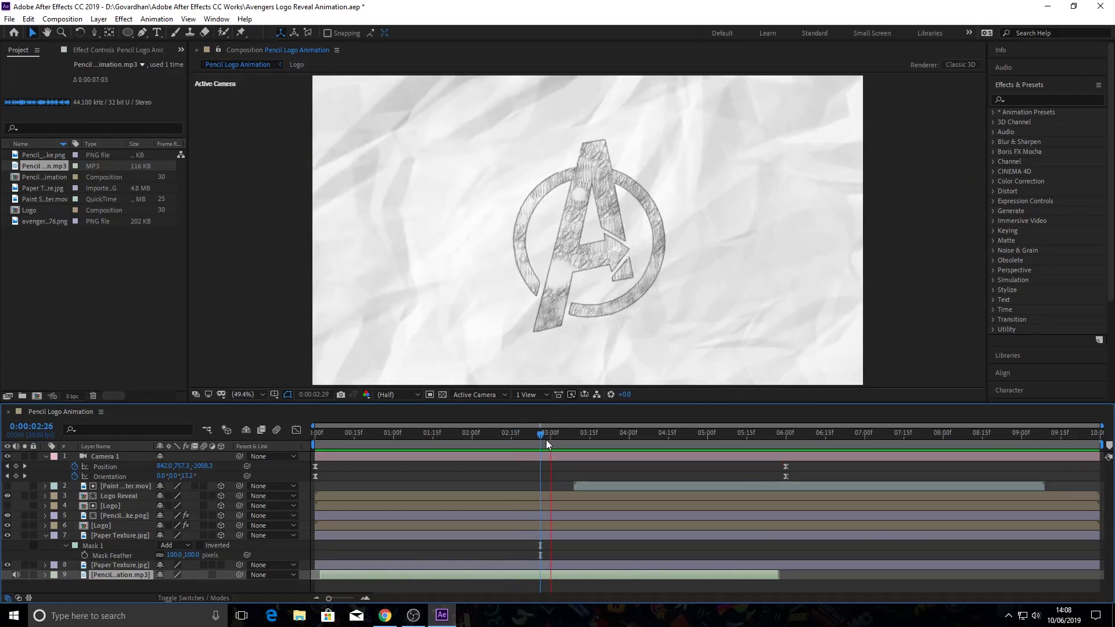
pyautogui.moveTo(605, 573); pyautogui.dragTo(616, 574)
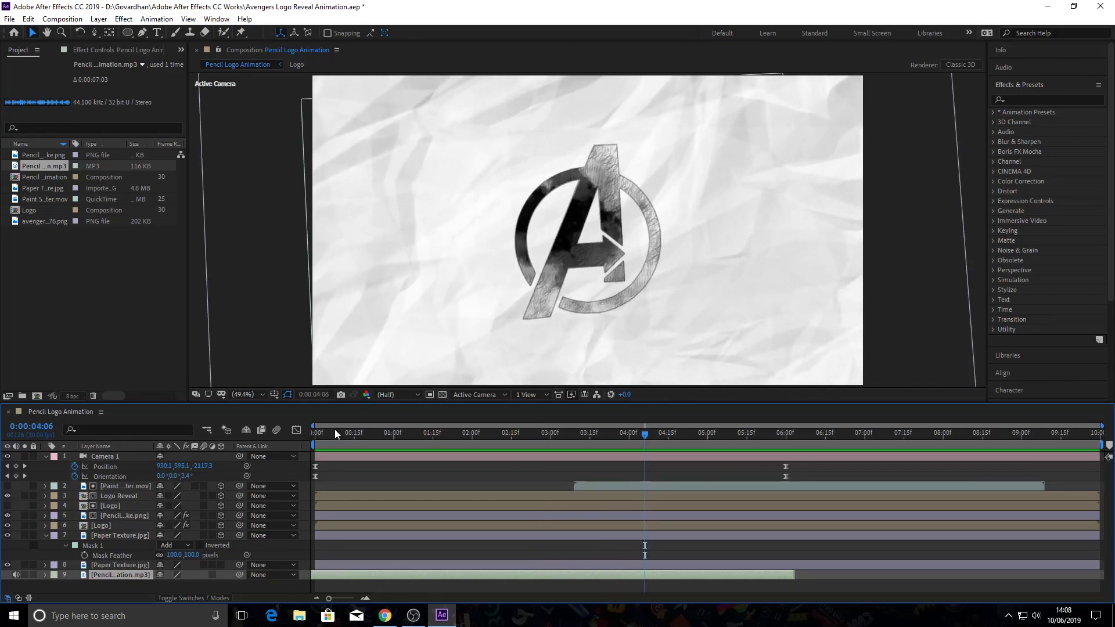
pyautogui.moveTo(334, 433); pyautogui.dragTo(259, 431)
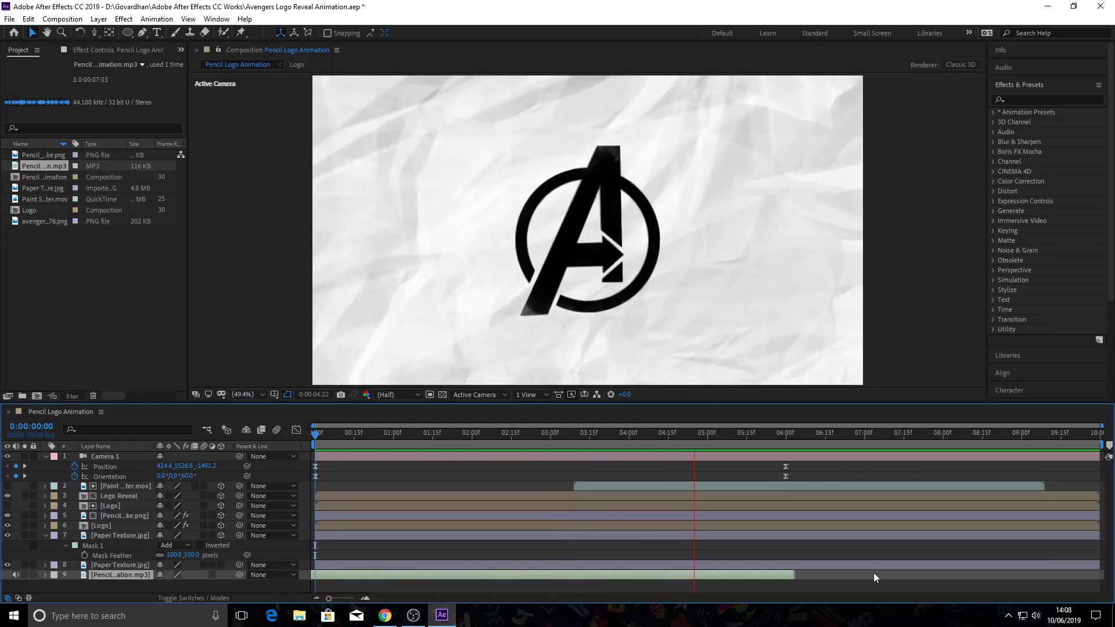
pyautogui.moveTo(374, 433); pyautogui.dragTo(302, 439)
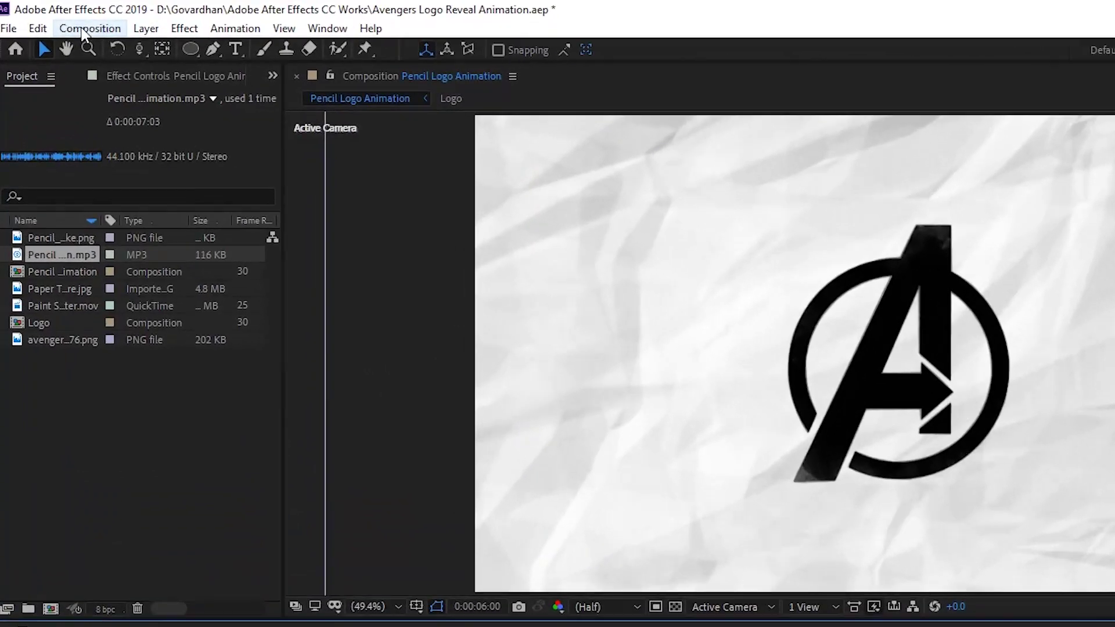
# - Add the Pencil Logo Animation composition to the Adobe Media Encoder queue
pyautogui.click(62, 19)
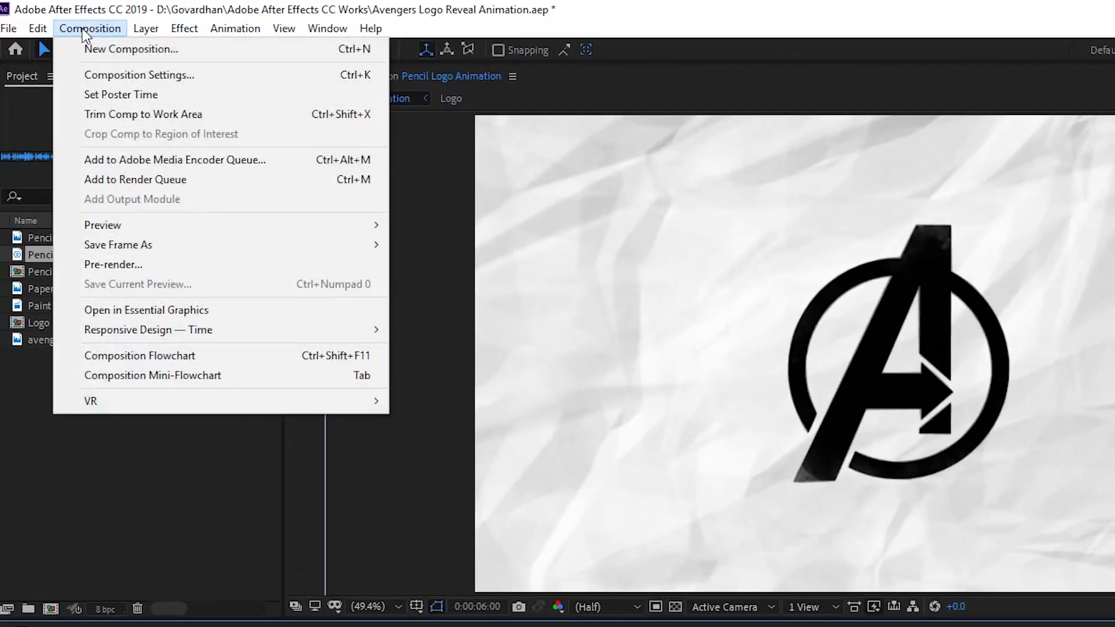
pyautogui.click(125, 161)
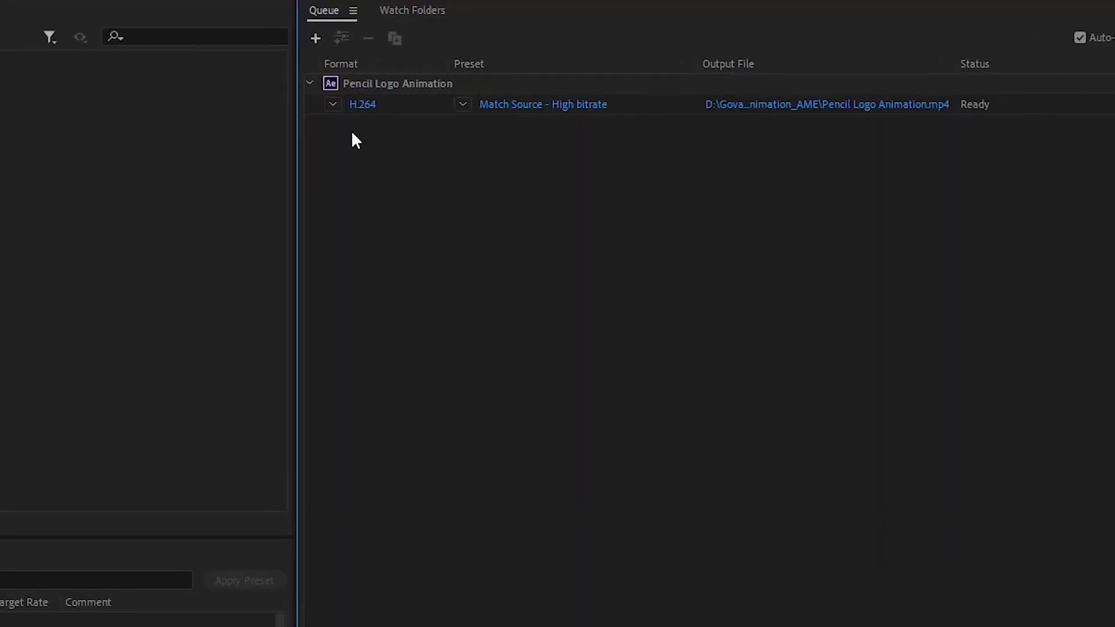
# - Keep H.264 and save the output as Pencil Logo Animation.mp4 in the AME folder
pyautogui.click(336, 104)
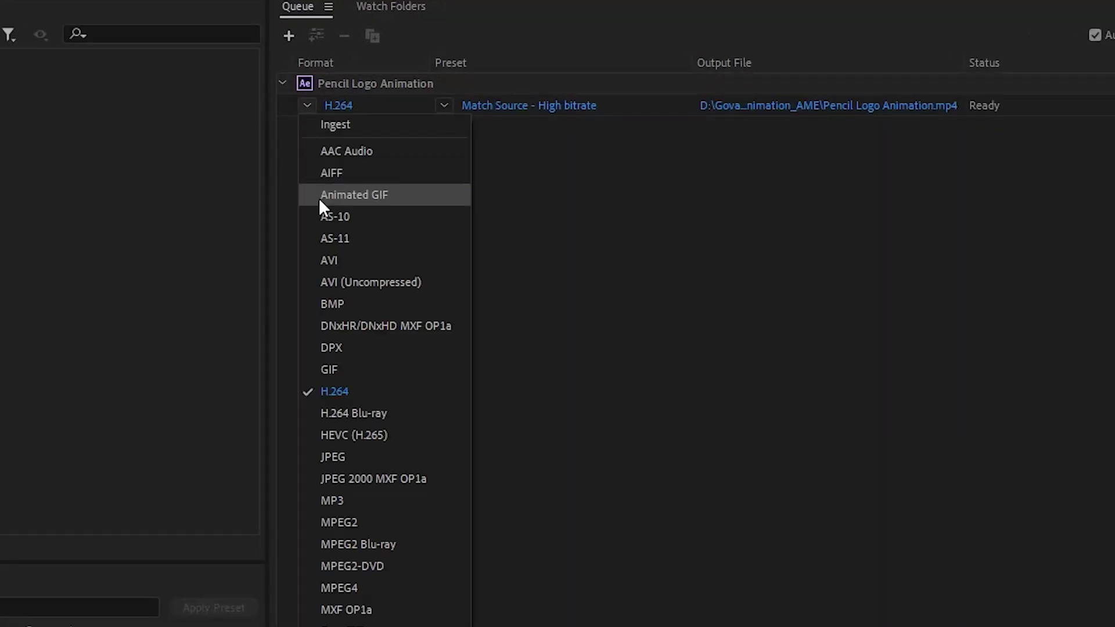
pyautogui.click(339, 390)
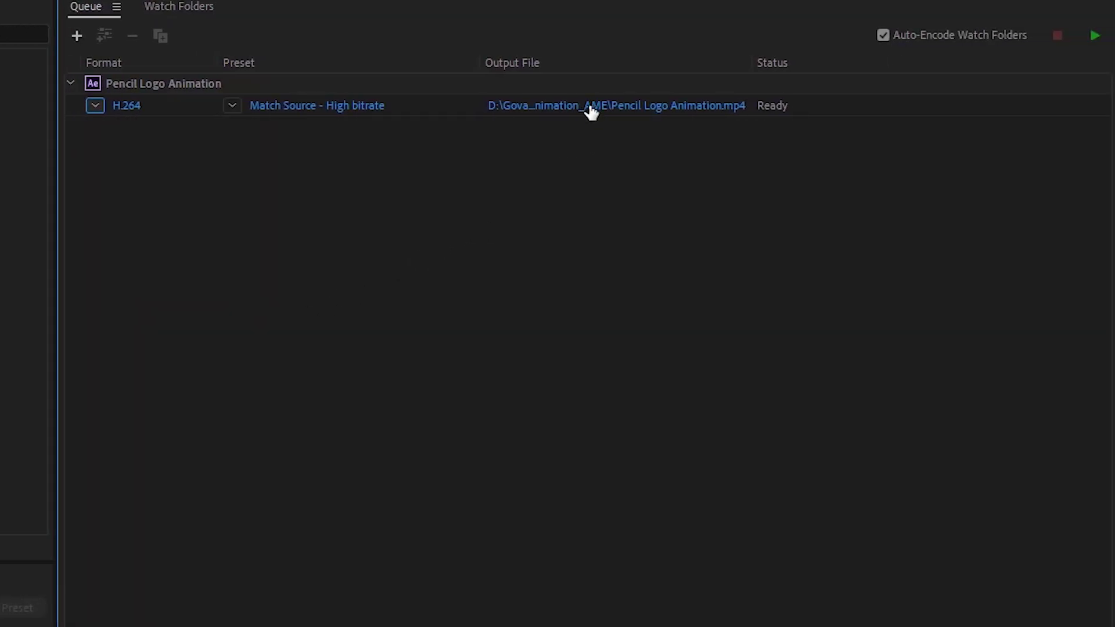
pyautogui.click(591, 105)
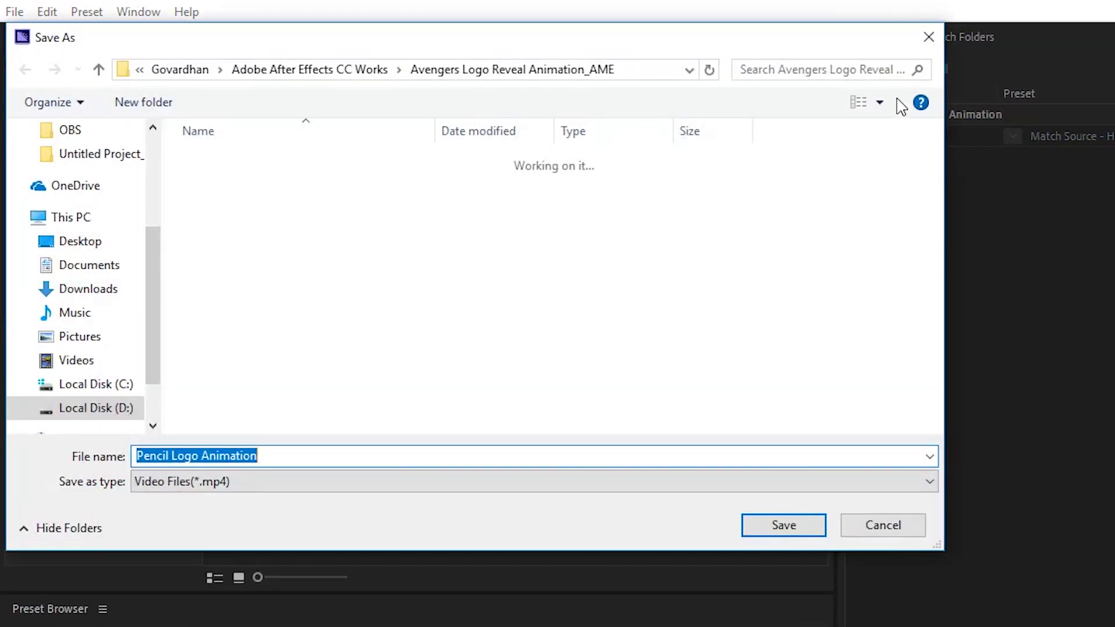
pyautogui.click(929, 38)
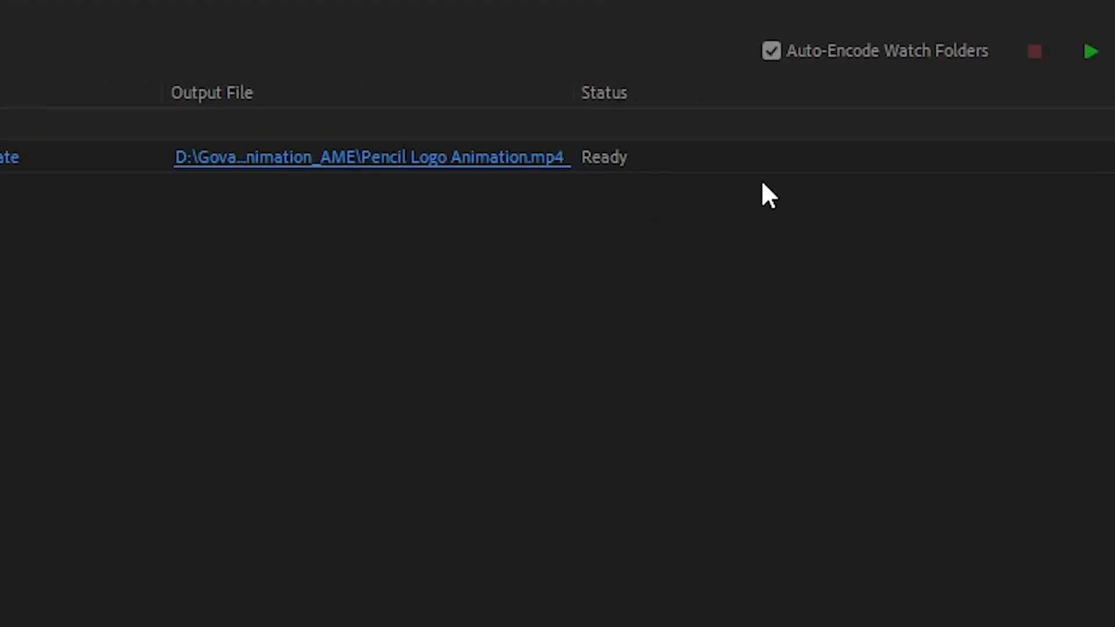
# - Start the Media Encoder queue to encode Pencil Logo Animation.mp4 as H.264
pyautogui.click(1092, 53)
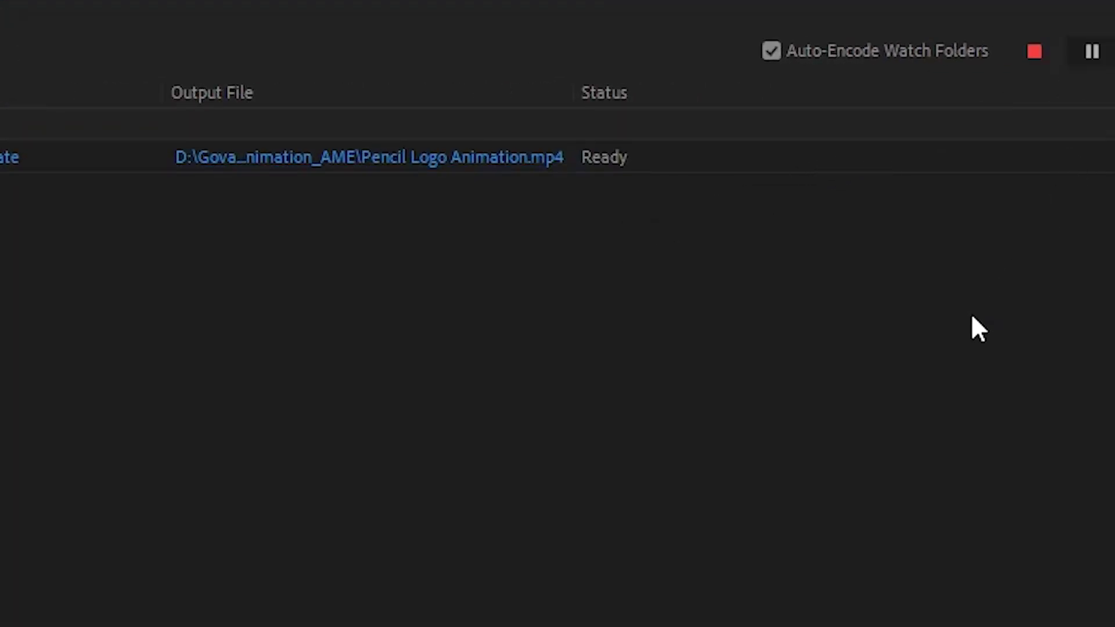